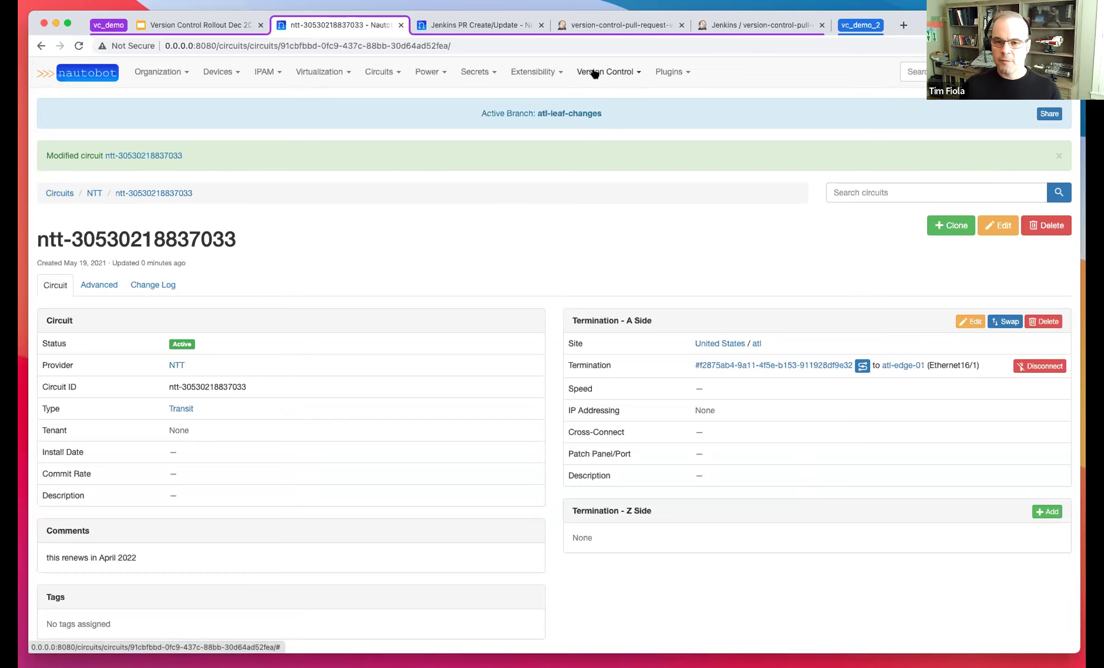
Open the active branch's commits and examine the before-and-after device diff of the atl-leaf-08 update commit
click(592, 70)
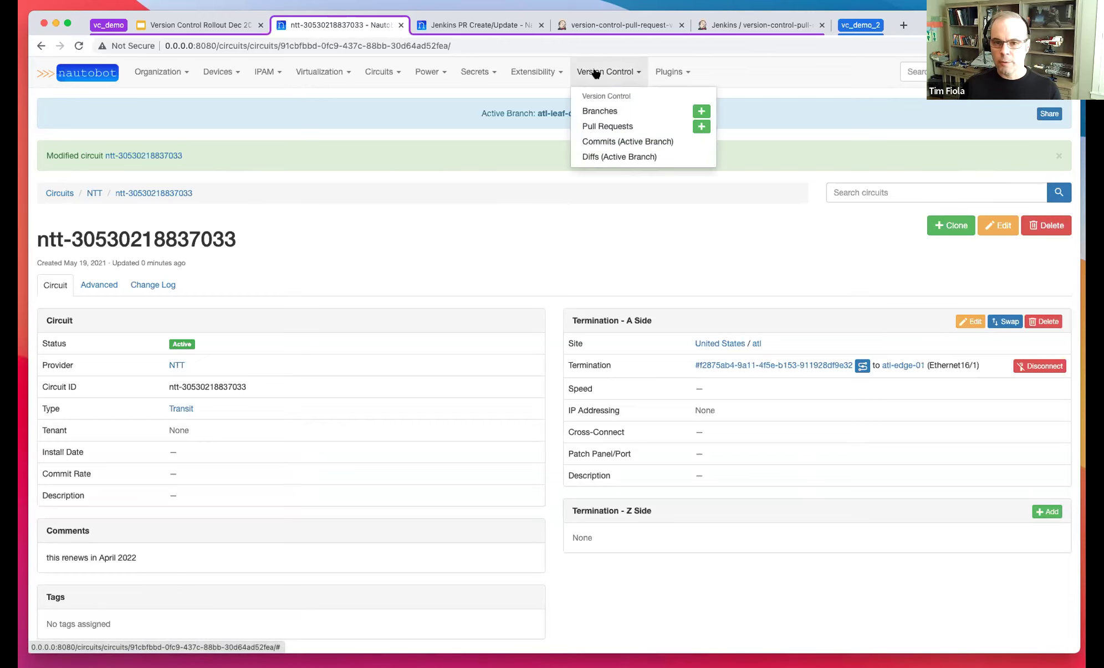
click(596, 140)
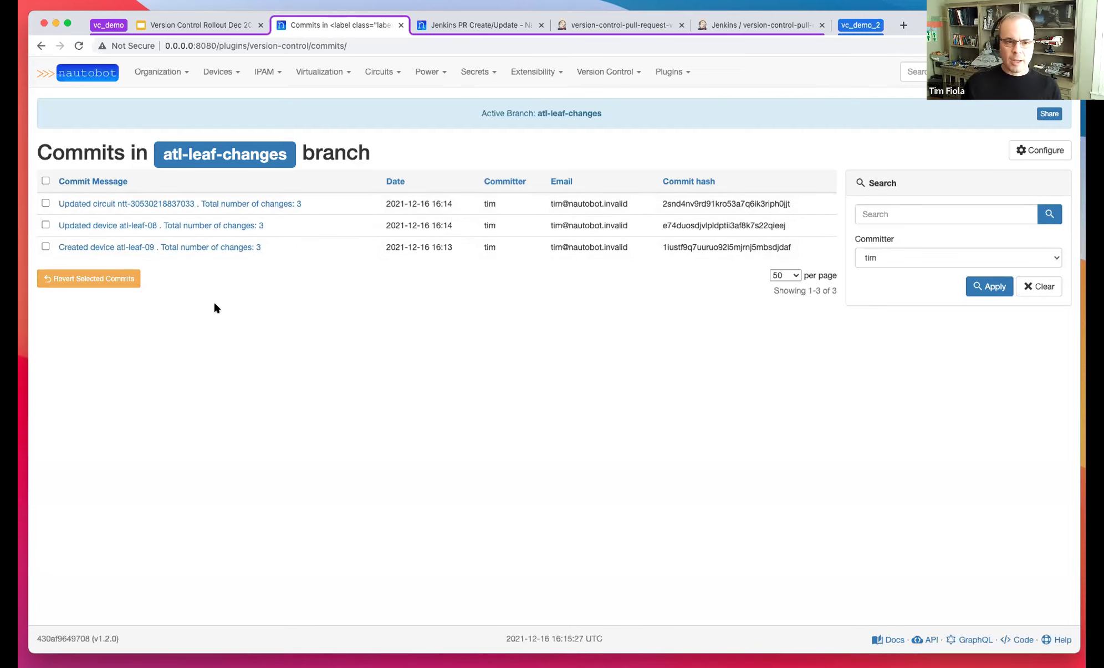
click(105, 226)
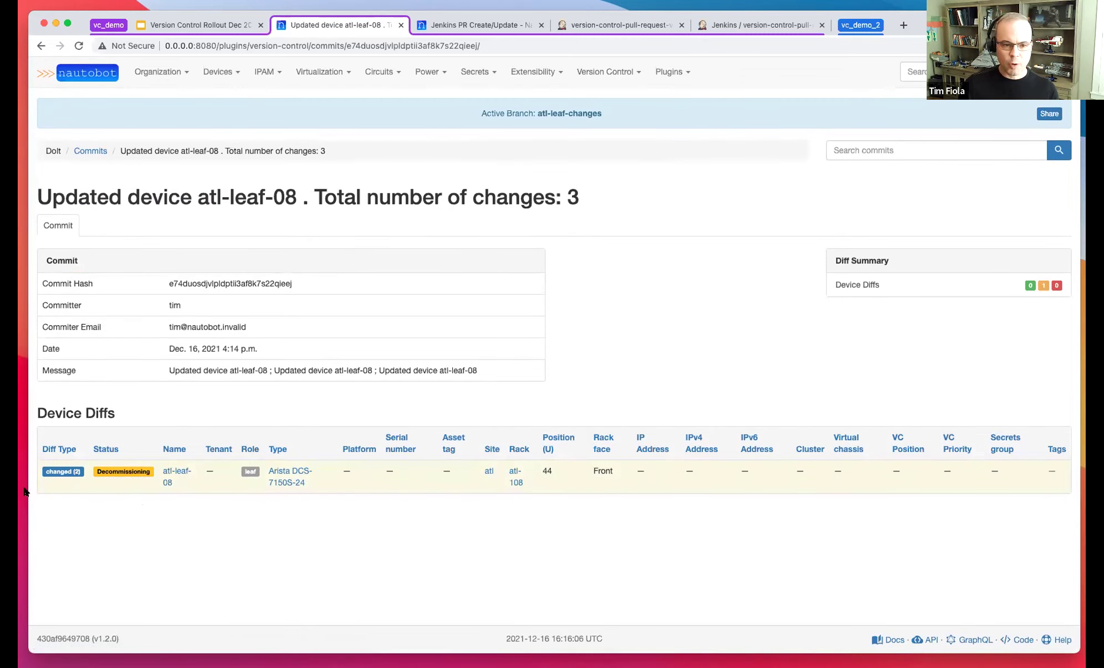
click(56, 473)
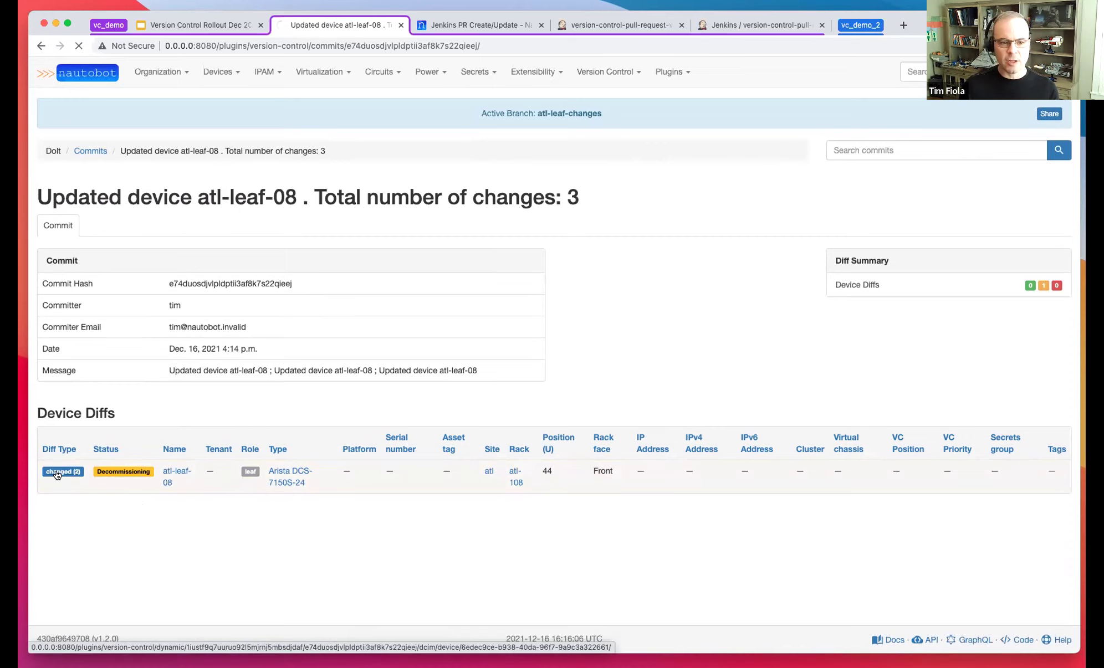
drag(470, 423, 405, 422)
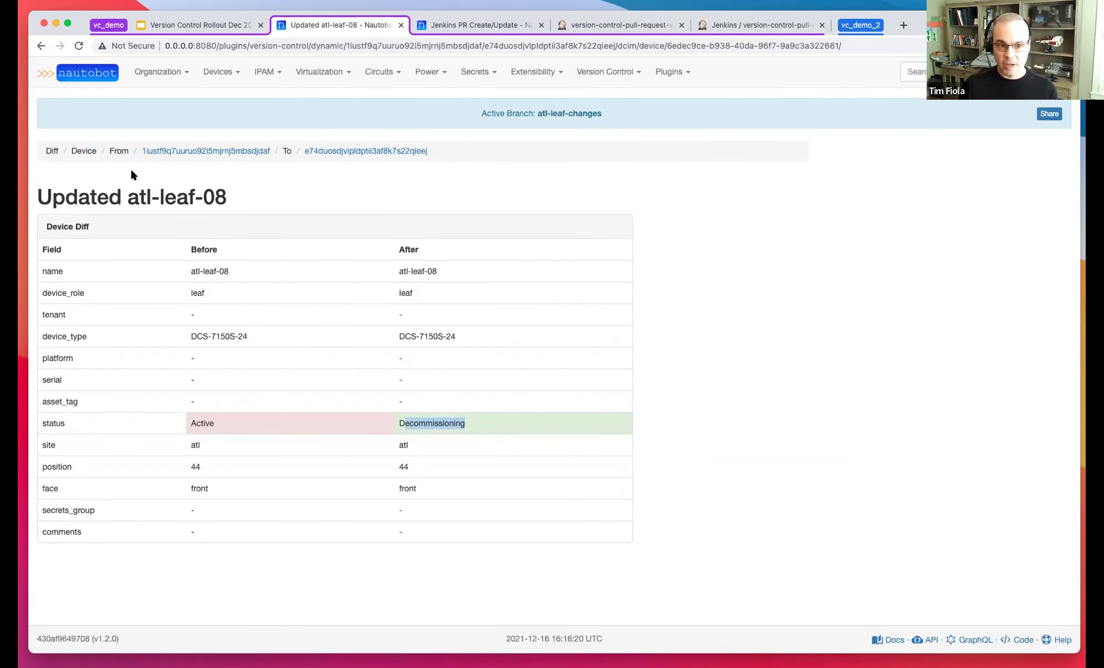
drag(190, 424, 465, 424)
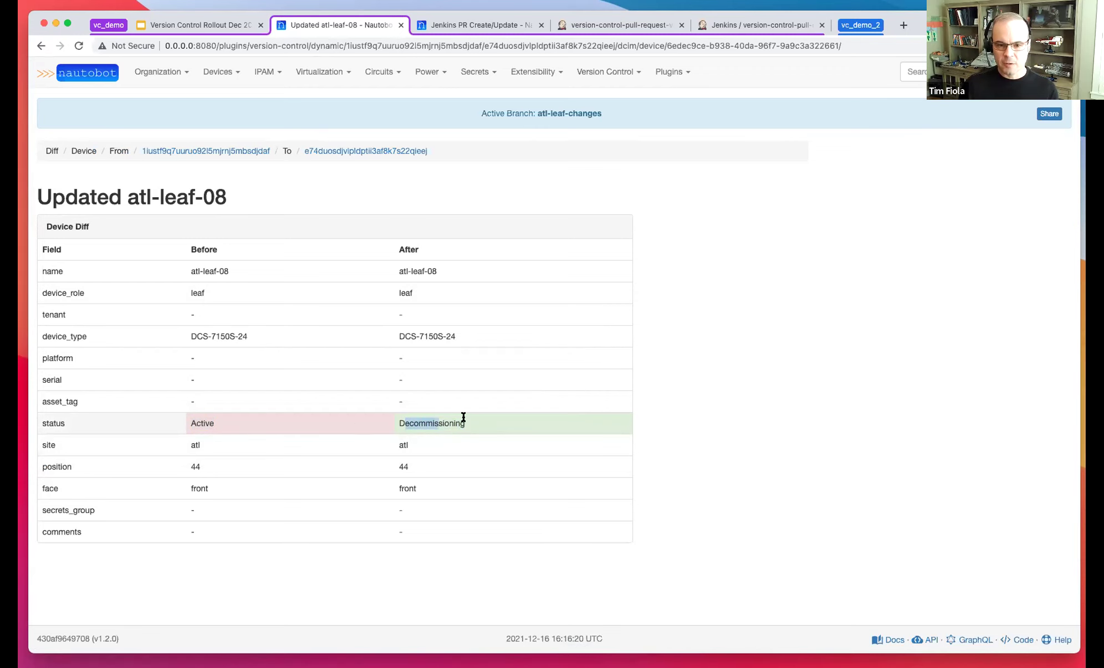
click(38, 45)
click(39, 45)
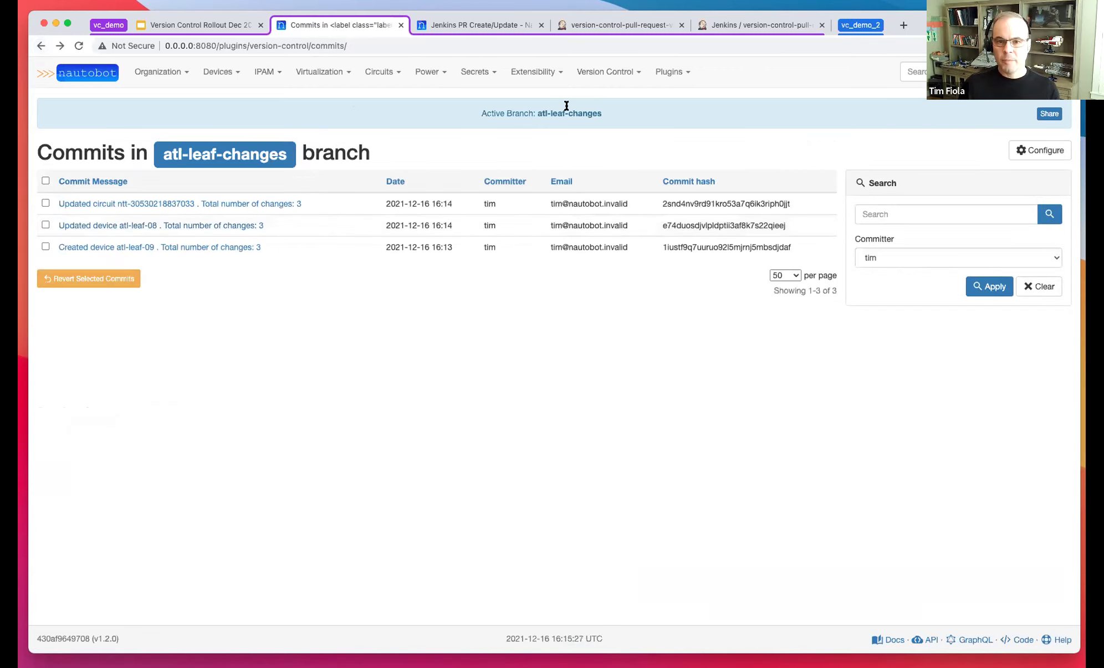
Open the diffs of the active branch and review its device, circuit and interface changes
mouse_move(596, 71)
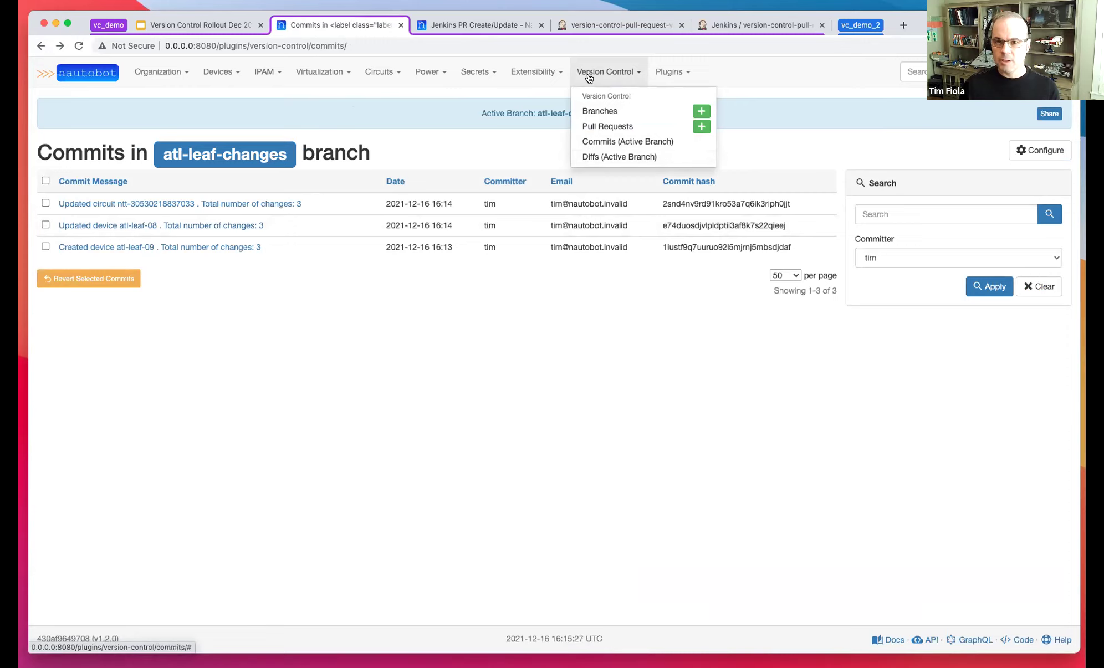
click(592, 159)
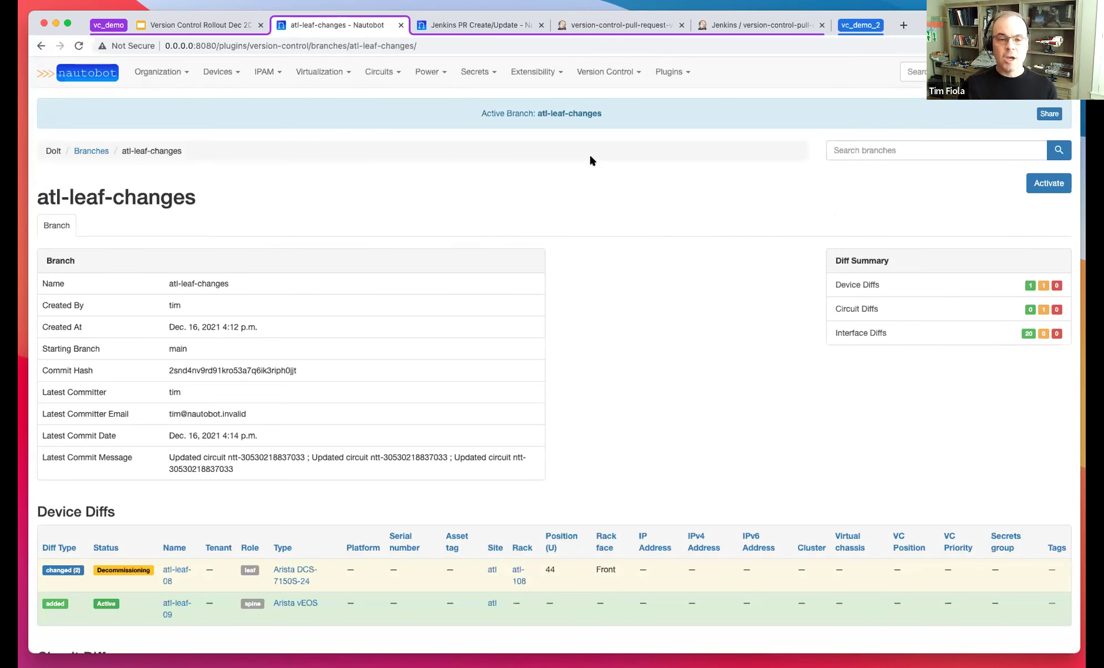
scroll(455, 216, down, 3)
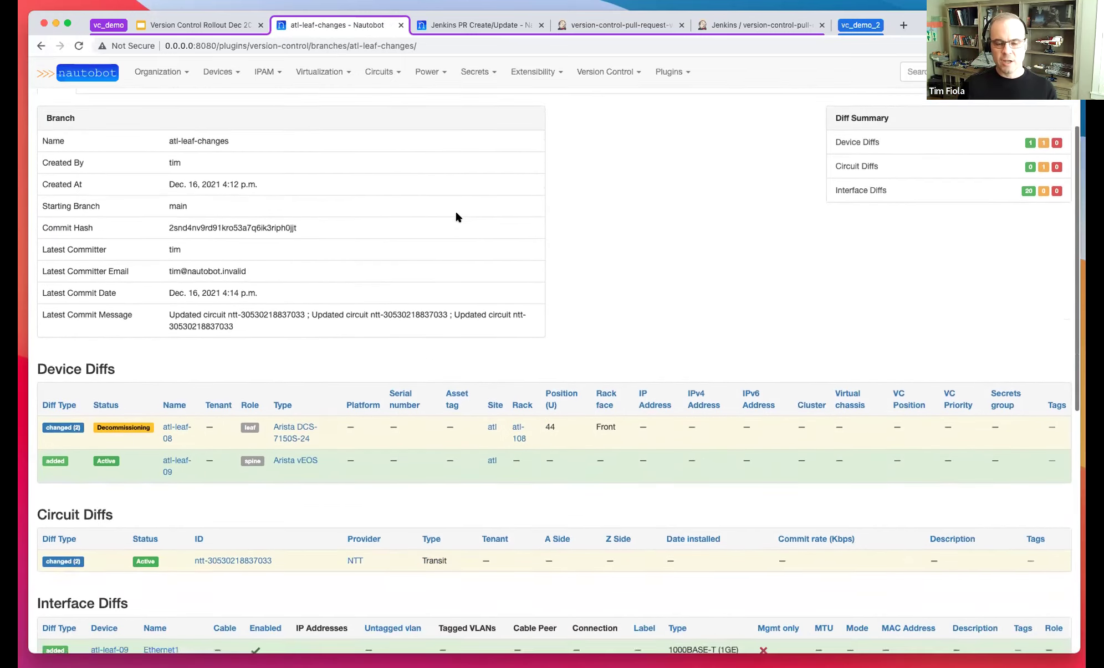
scroll(456, 216, down, 10)
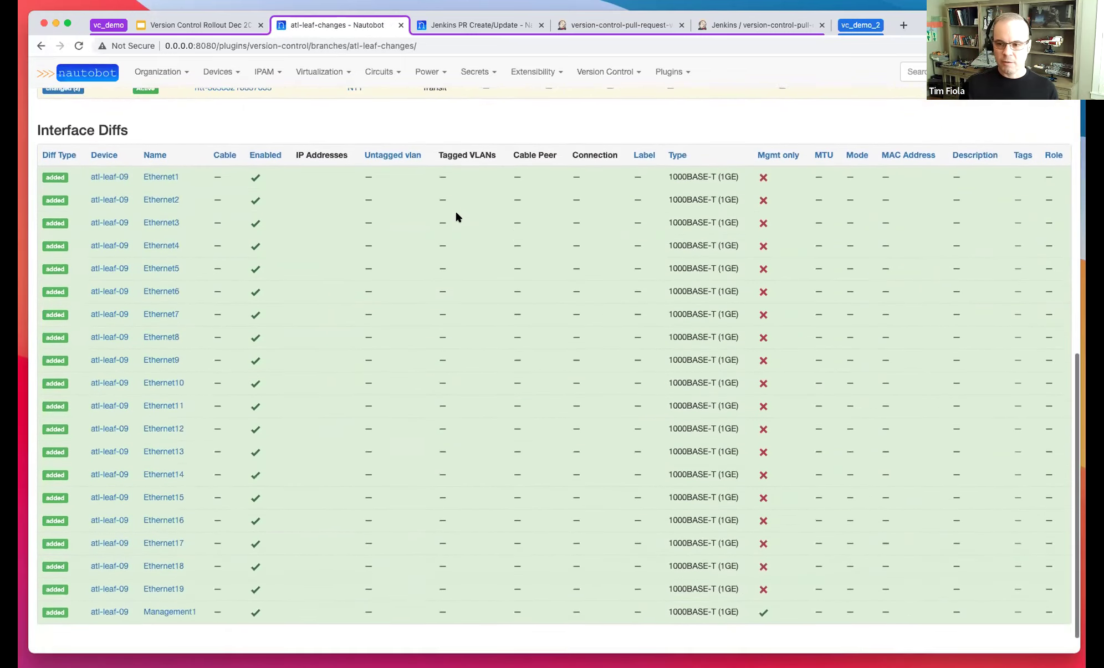
scroll(456, 216, up, 12)
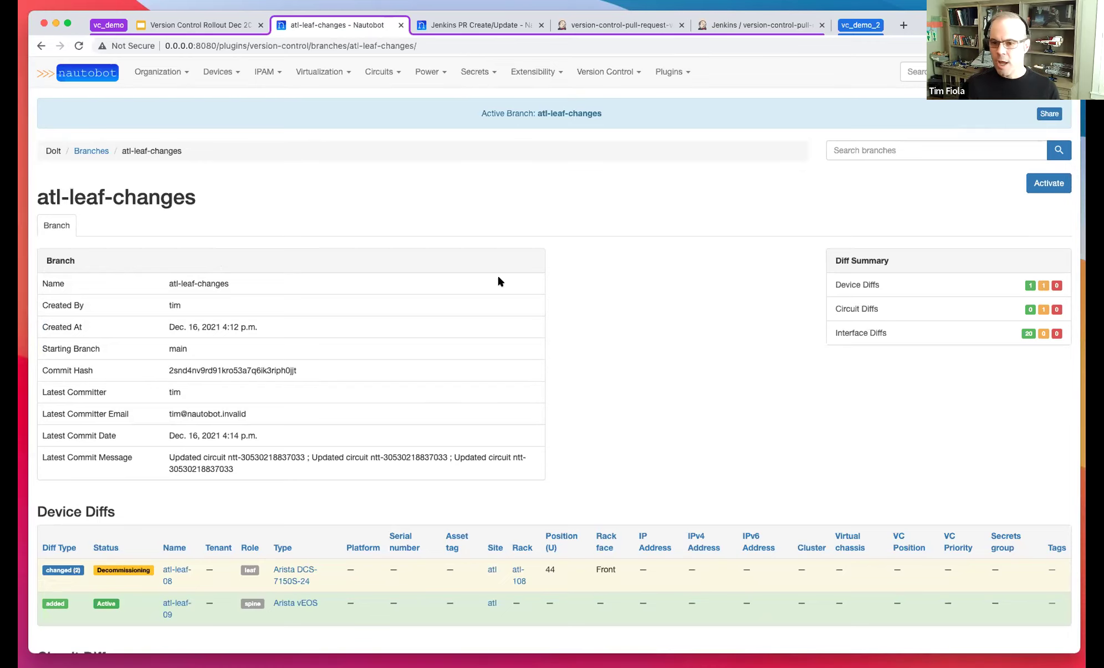
scroll(820, 265, down, 3)
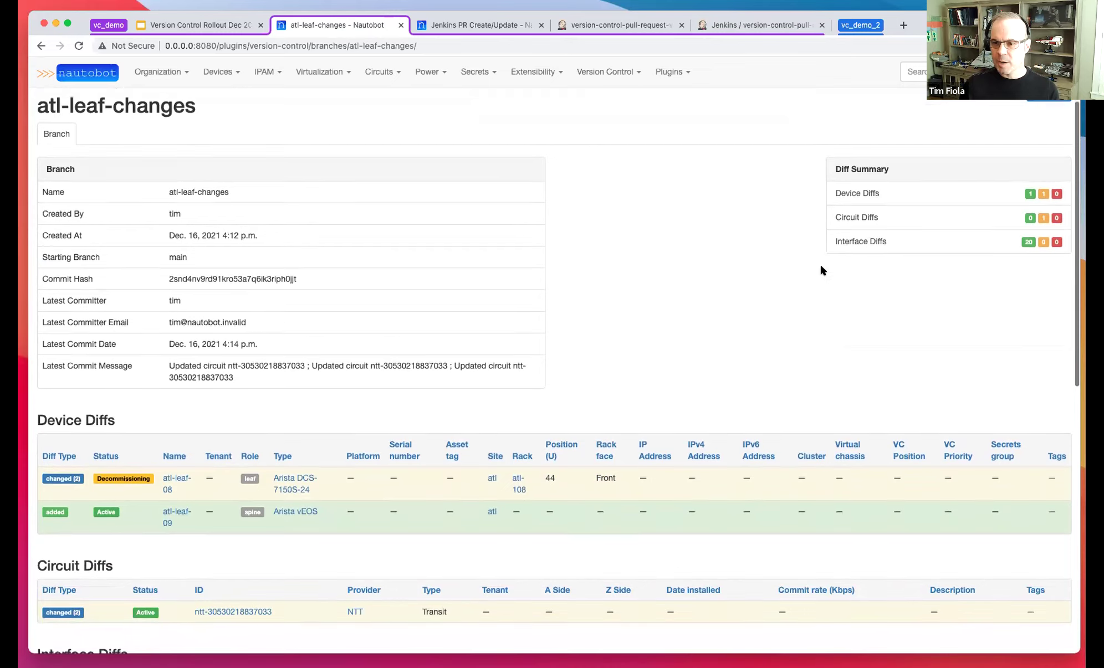
scroll(820, 270, up, 1)
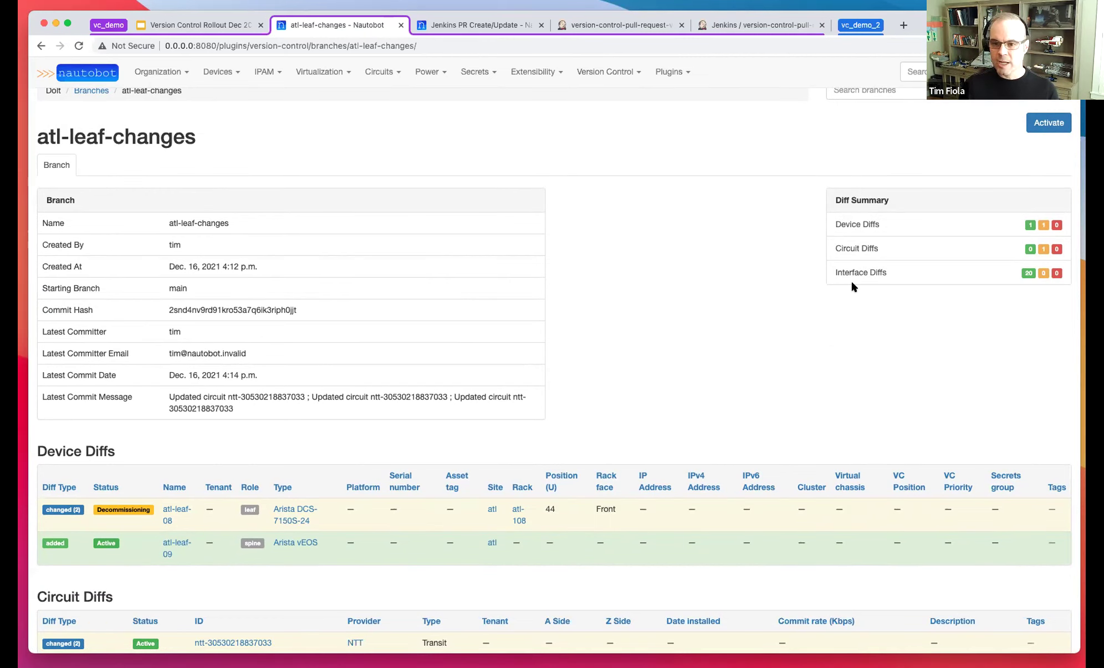
Go to the interface diffs from the diff summary and compare them with the added atl-leaf-09 device and its role
click(880, 273)
scroll(479, 298, up, 4)
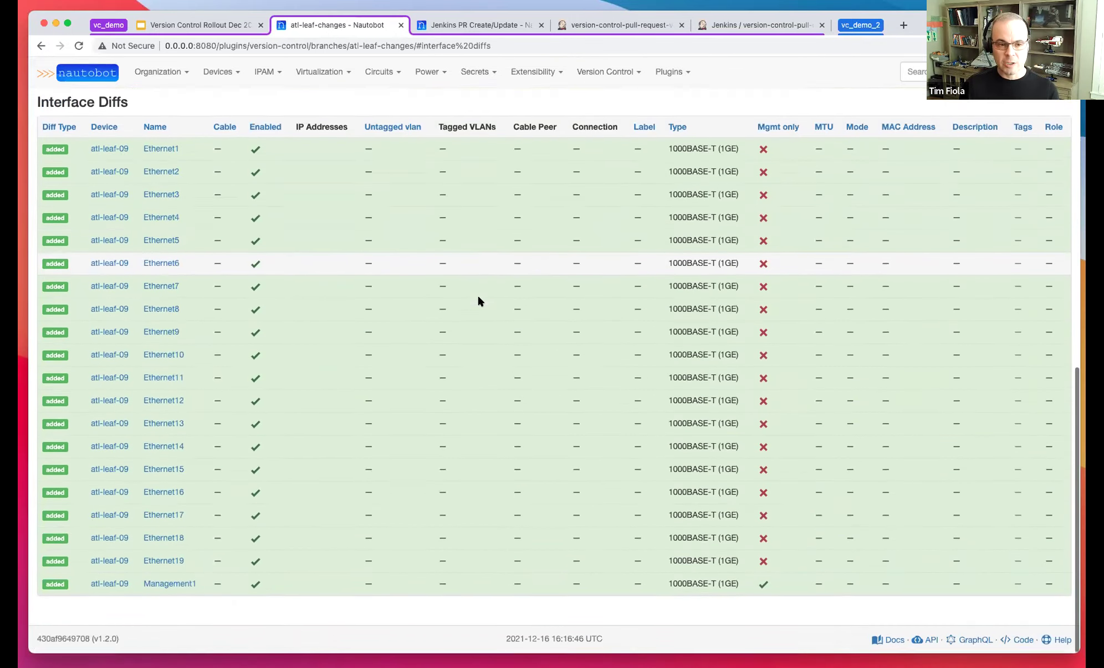
scroll(480, 300, up, 5)
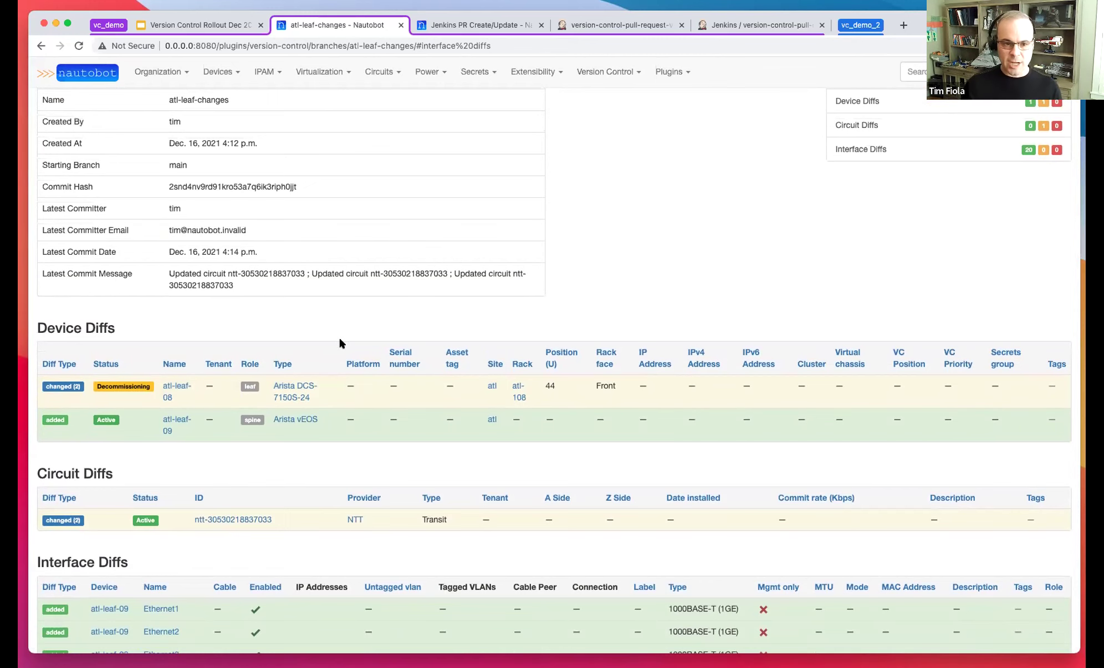
scroll(337, 343, down, 3)
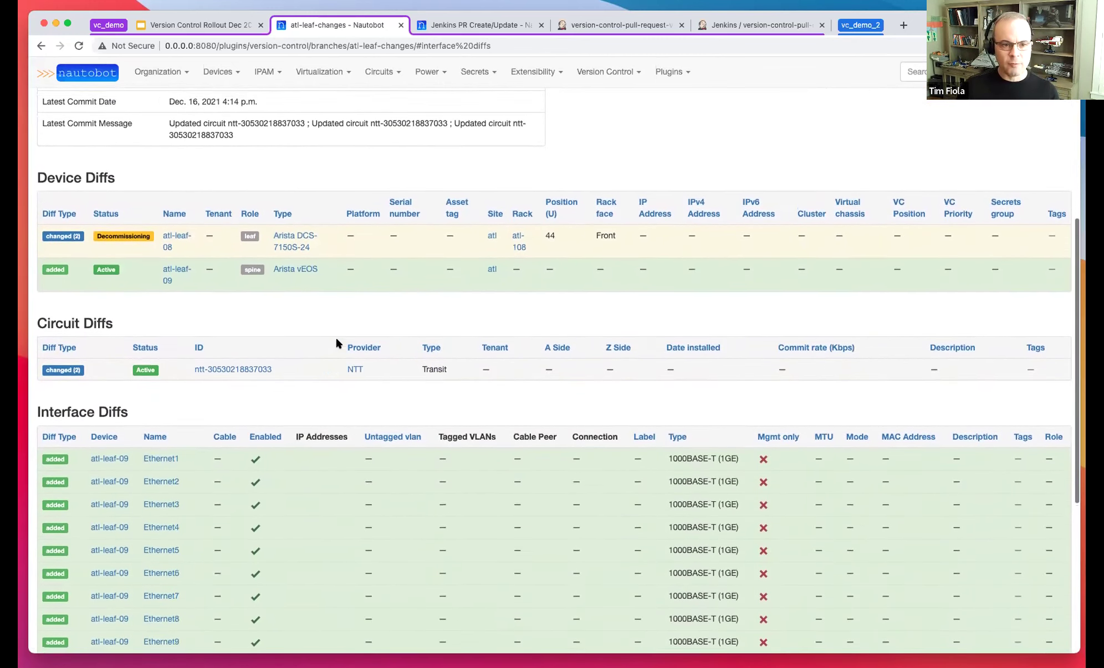
scroll(335, 336, up, 1)
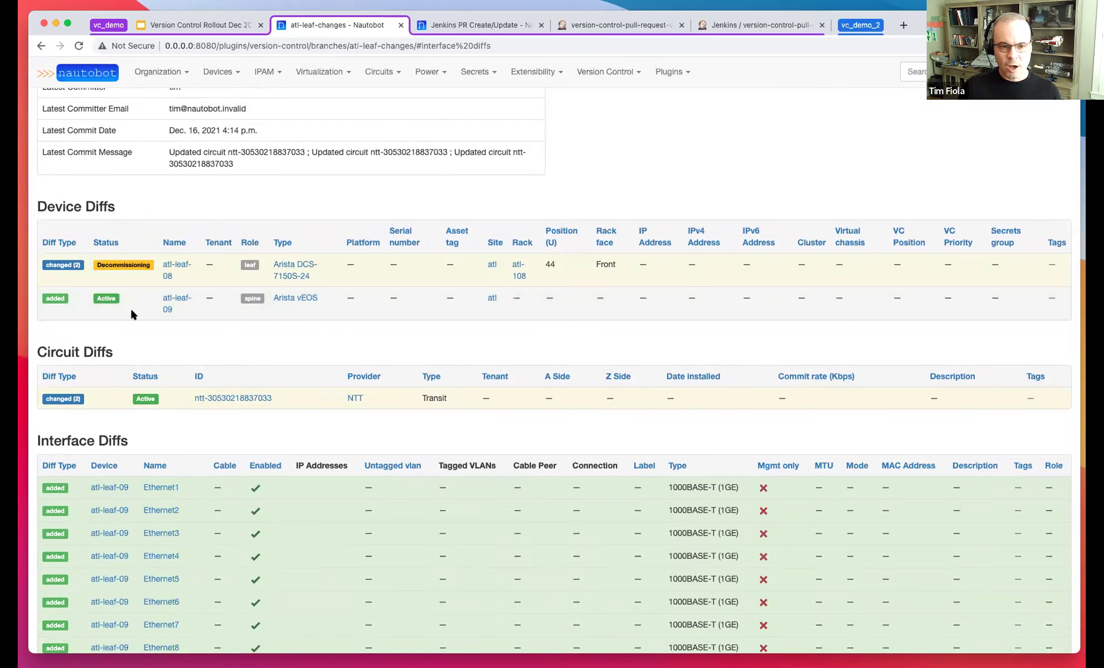
drag(246, 300, 259, 300)
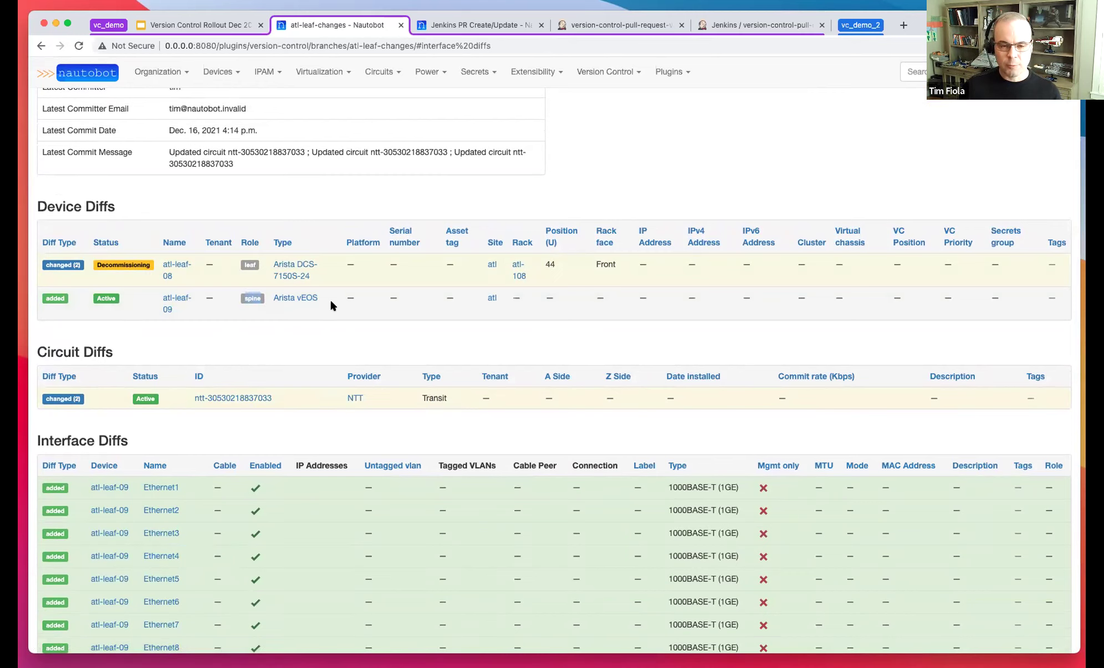
scroll(310, 313, down, 5)
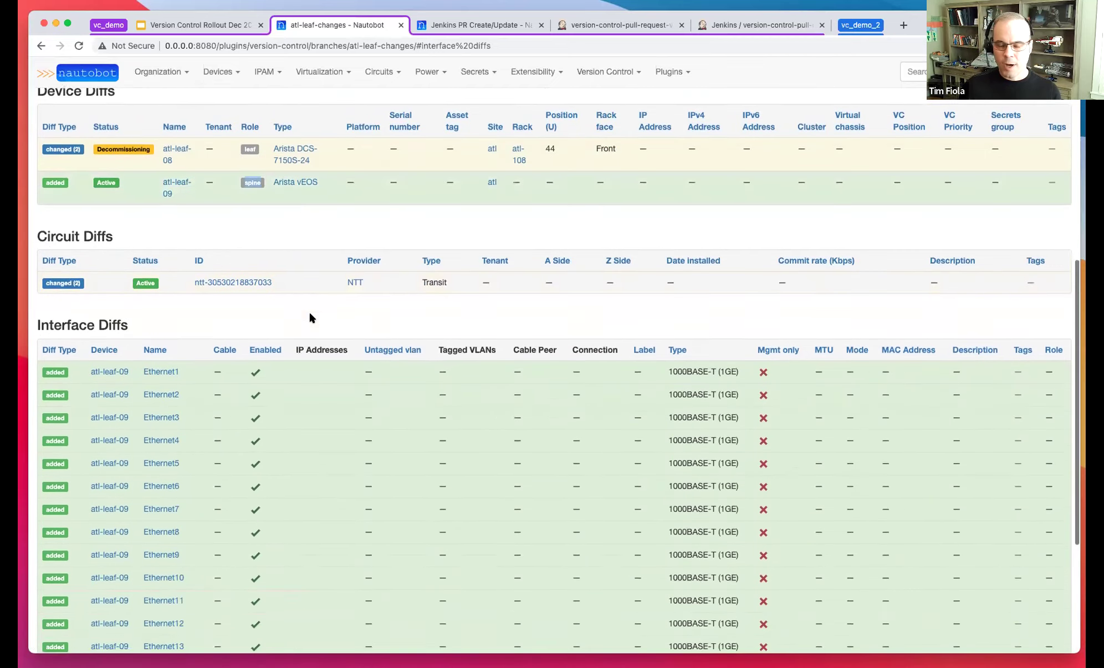
scroll(309, 316, down, 4)
scroll(309, 315, up, 17)
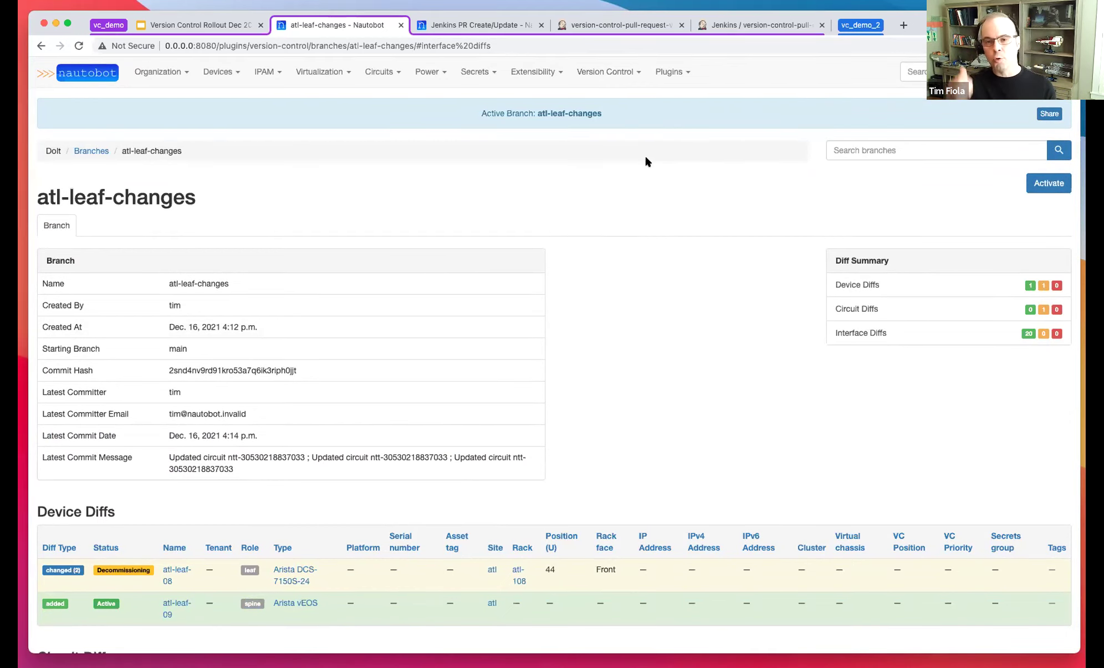
Create a pull request titled ATL LEAF WORK that merges atl-leaf-changes into main
click(603, 74)
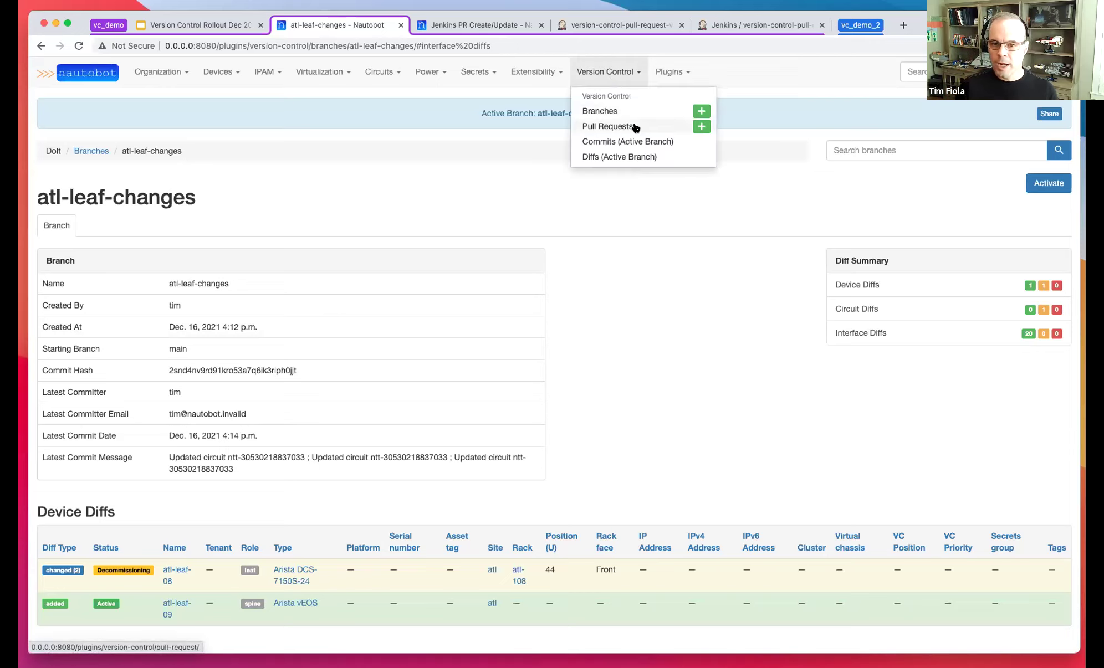
click(699, 127)
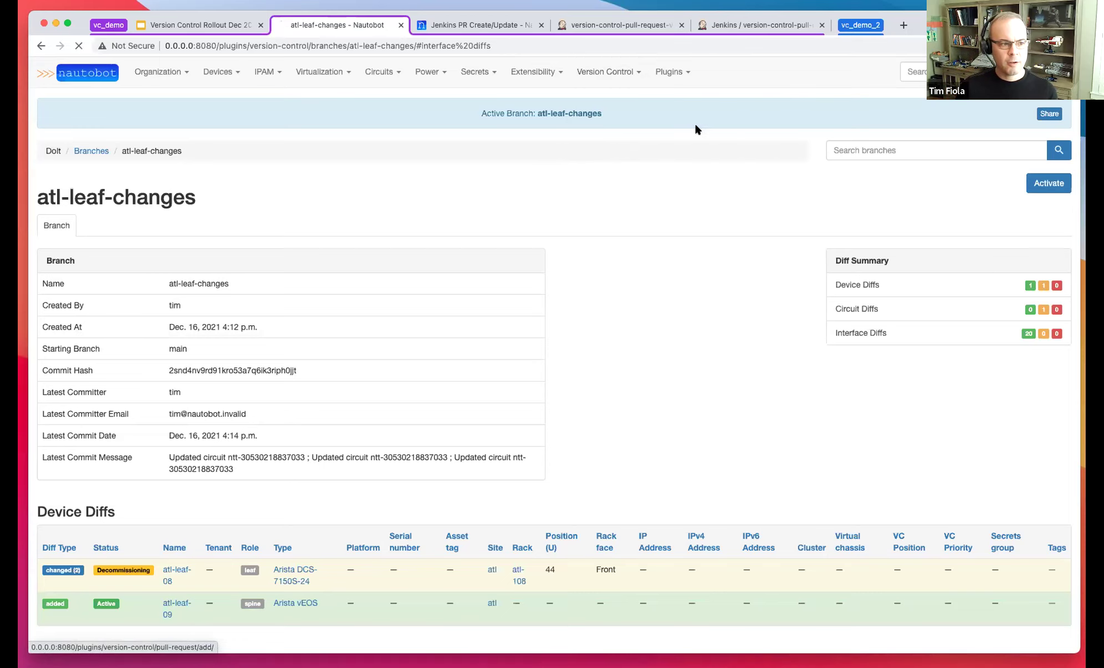
click(496, 219)
text(ATL LEAF)
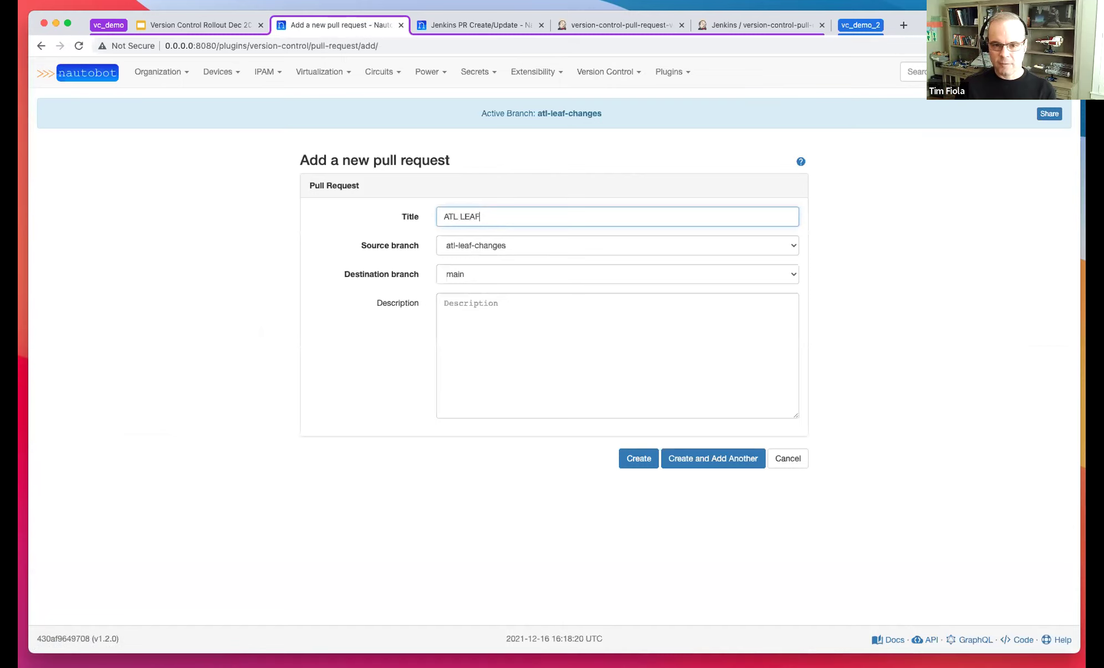
text( WORK)
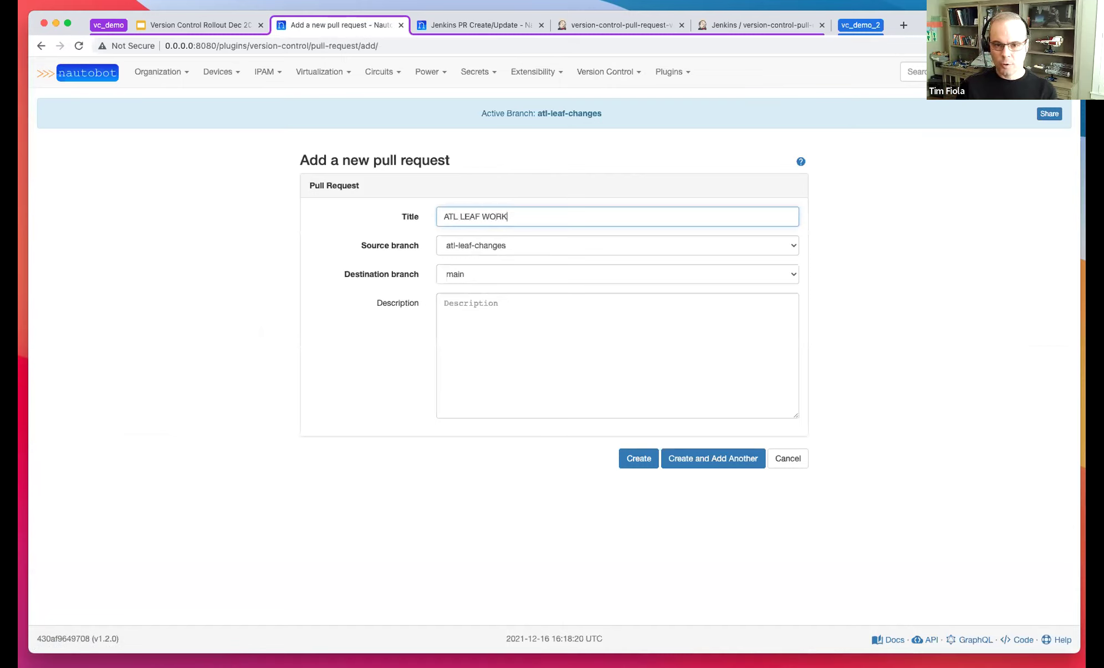
click(635, 459)
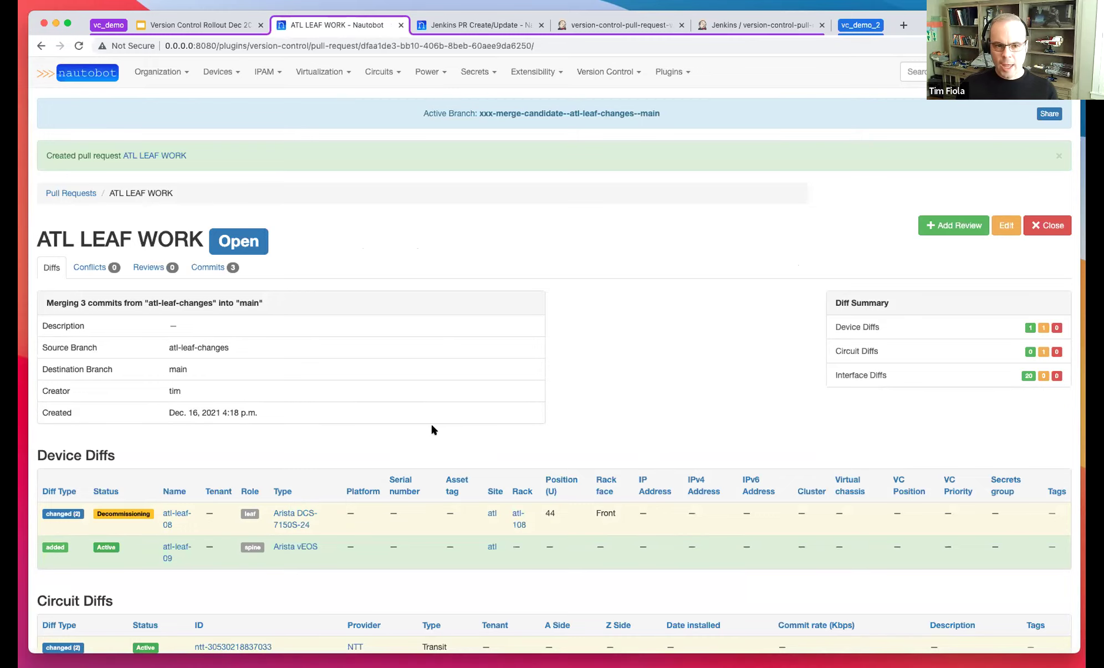
scroll(431, 425, down, 1)
scroll(432, 425, up, 1)
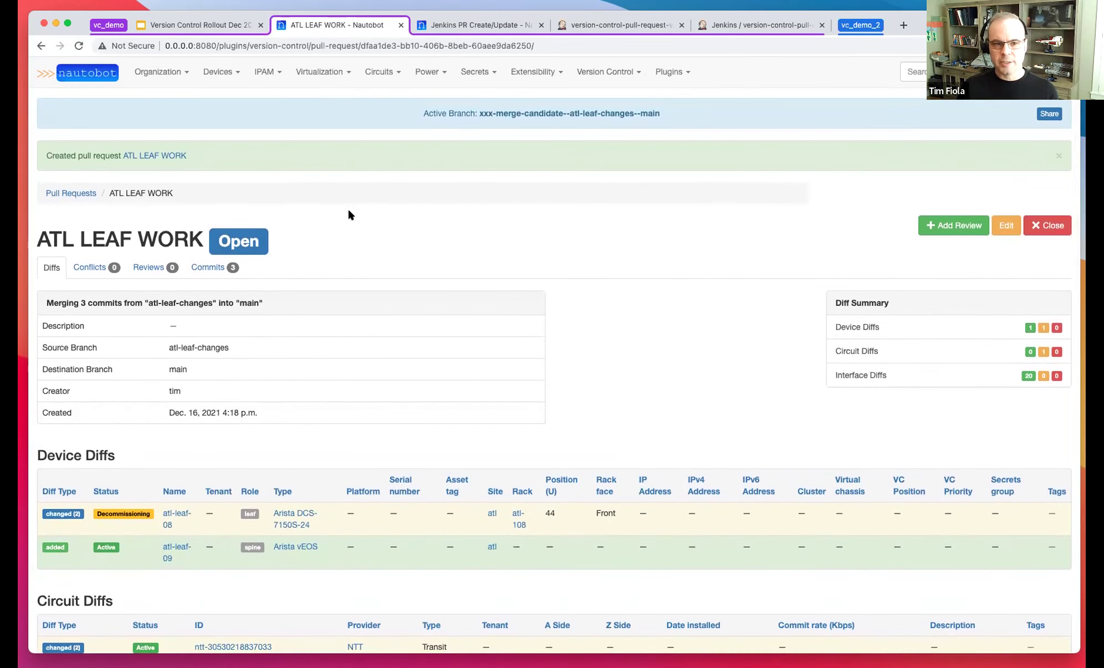
scroll(349, 214, up, 1)
scroll(349, 214, up, 1)
Return to the home page, then list the open pull requests and check the status of ATL LEAF WORK
click(82, 77)
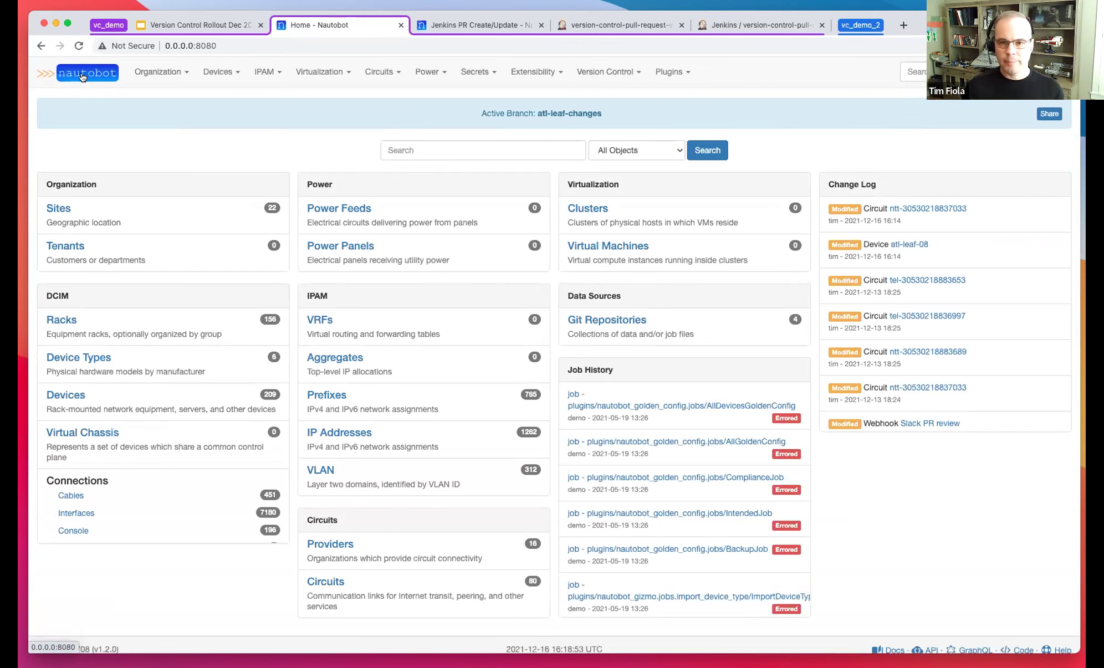
mouse_move(596, 83)
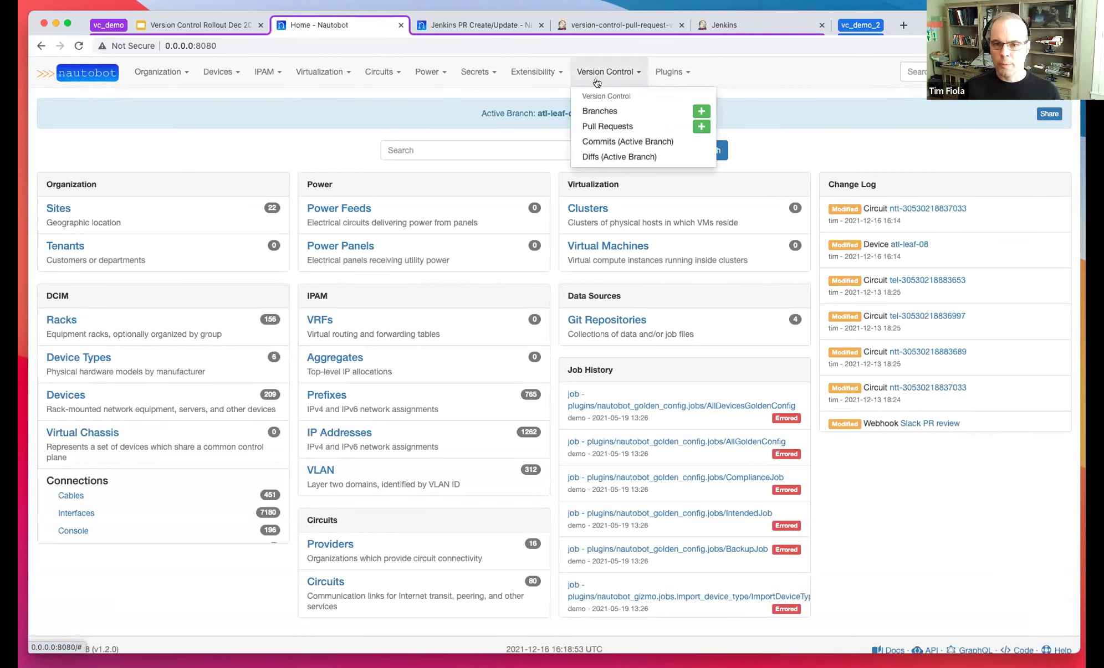
click(597, 126)
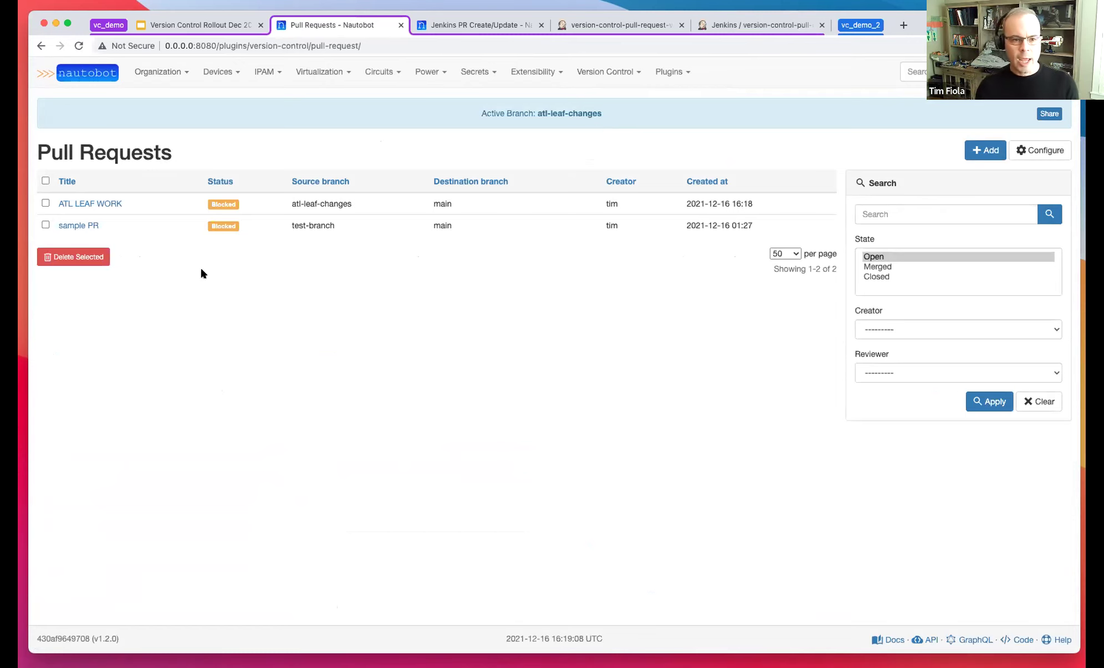
scroll(143, 227, up, 5)
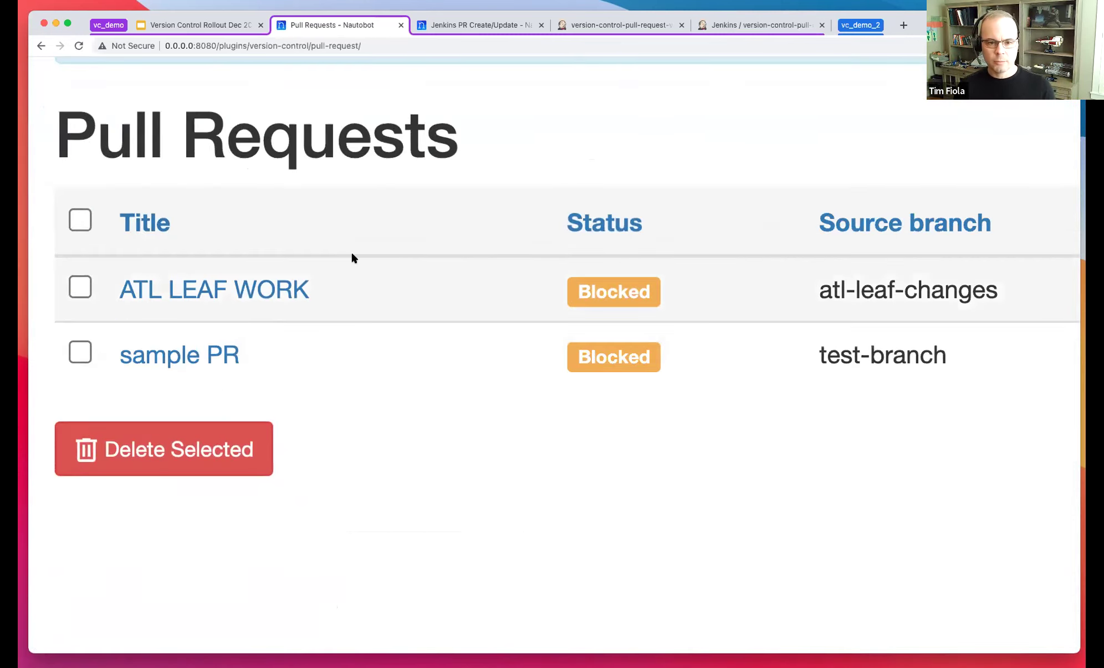
scroll(351, 258, down, 5)
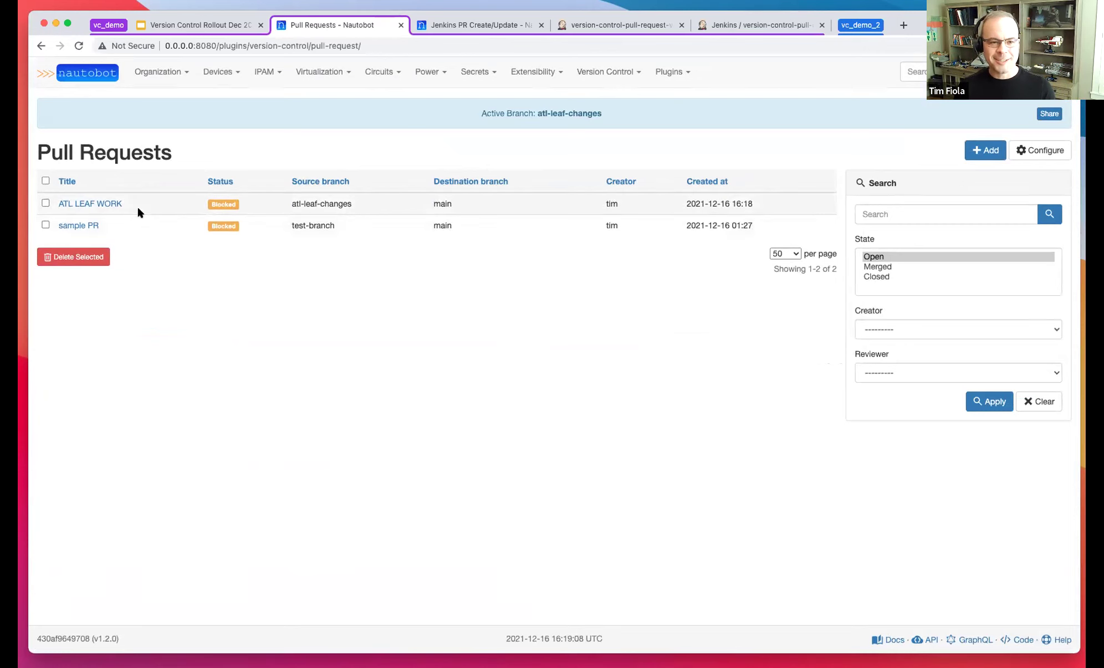
Open the ATL LEAF WORK pull request and review its diffs
click(105, 206)
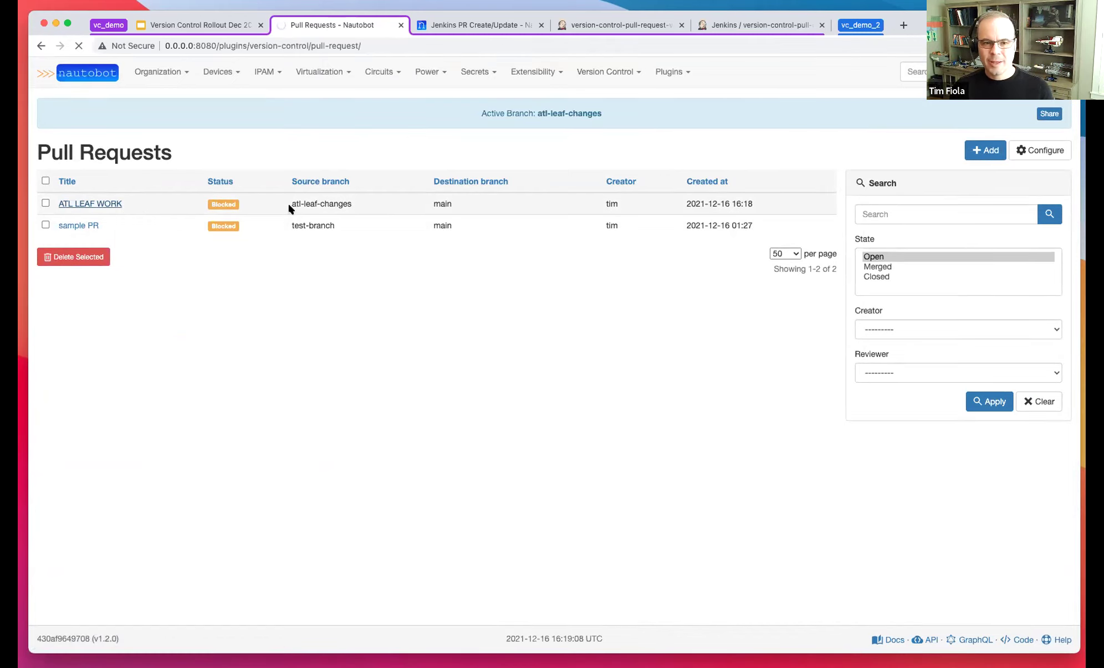
drag(289, 205, 354, 204)
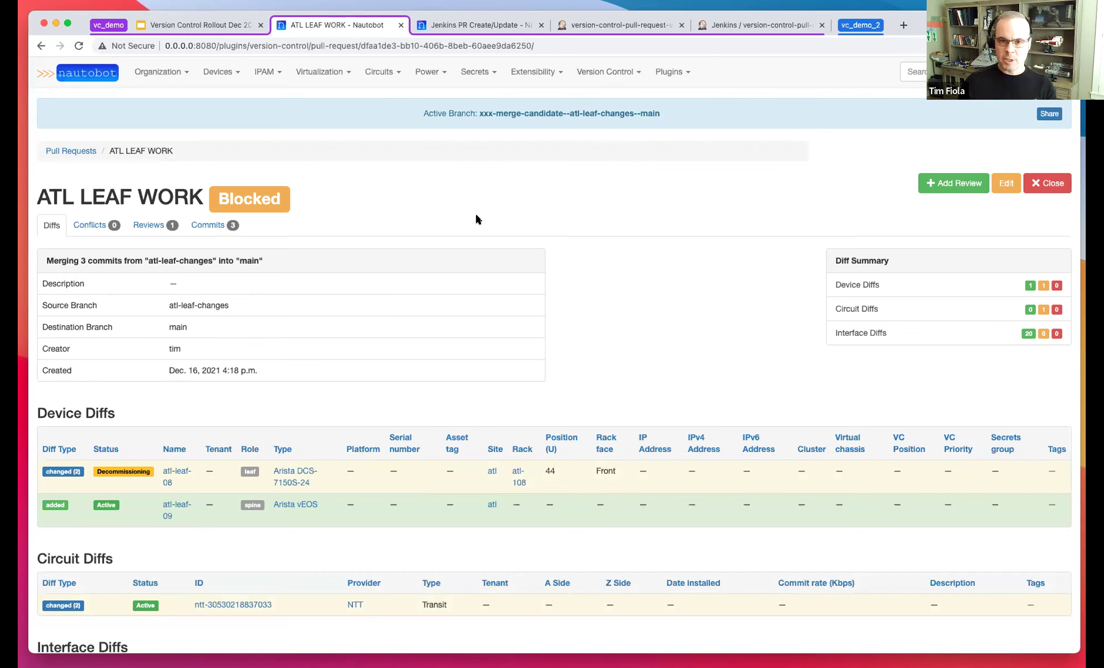
scroll(458, 227, down, 2)
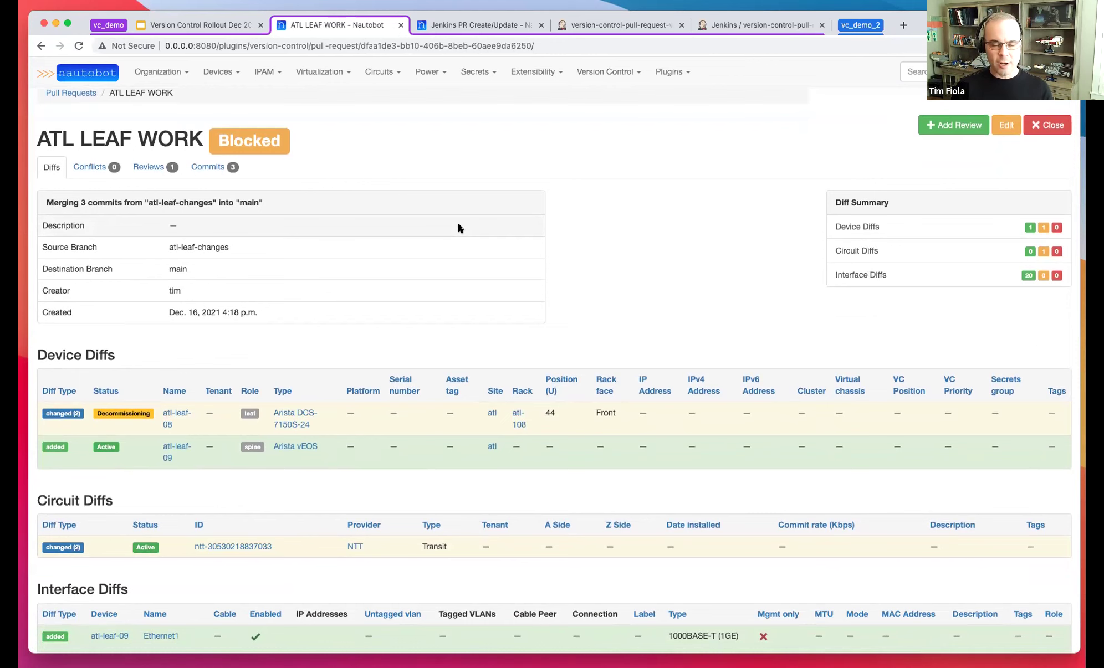
Open the reviews of the ATL LEAF WORK pull request and read the CI review, highlighting its blocked-status note and Jenkins build URL
scroll(458, 224, up, 1)
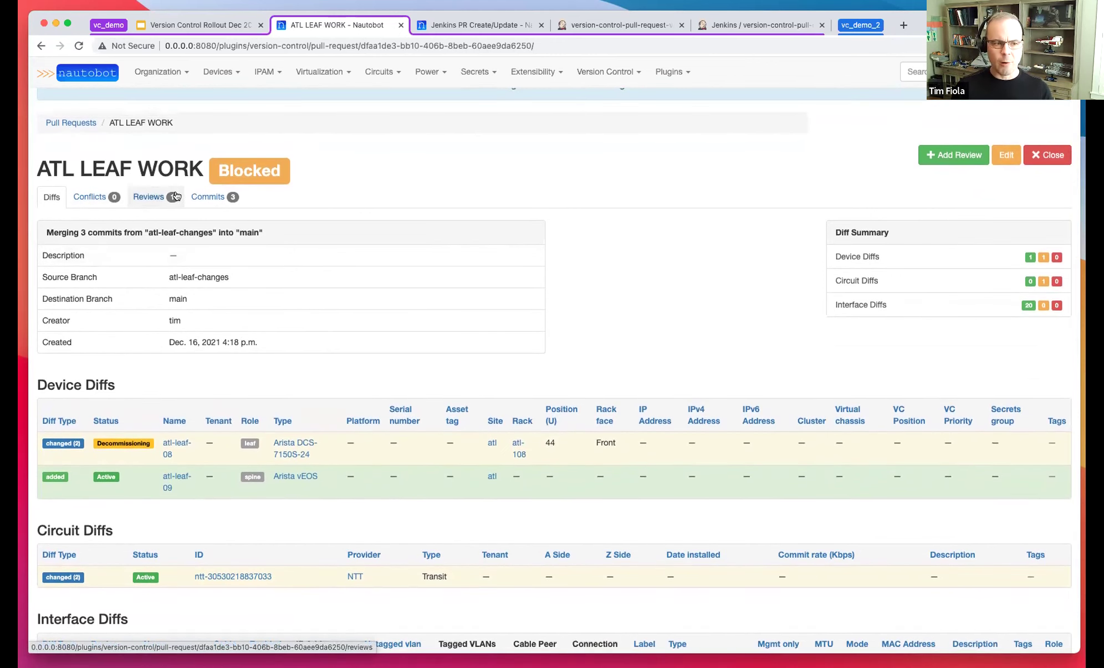
scroll(242, 224, down, 1)
scroll(242, 224, down, 1)
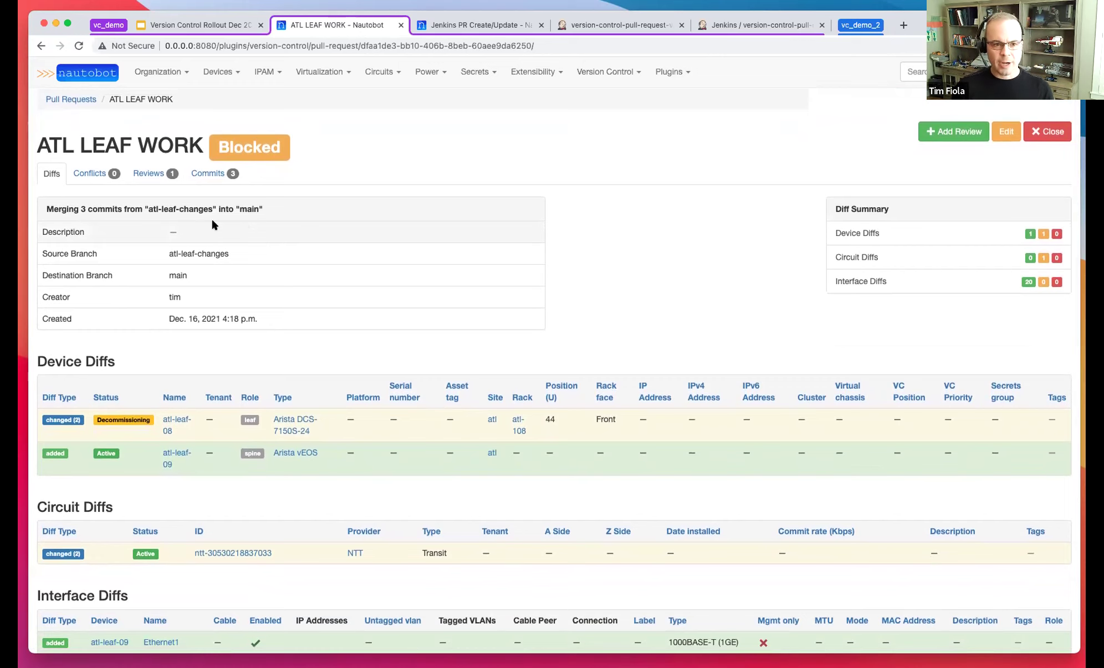
click(145, 175)
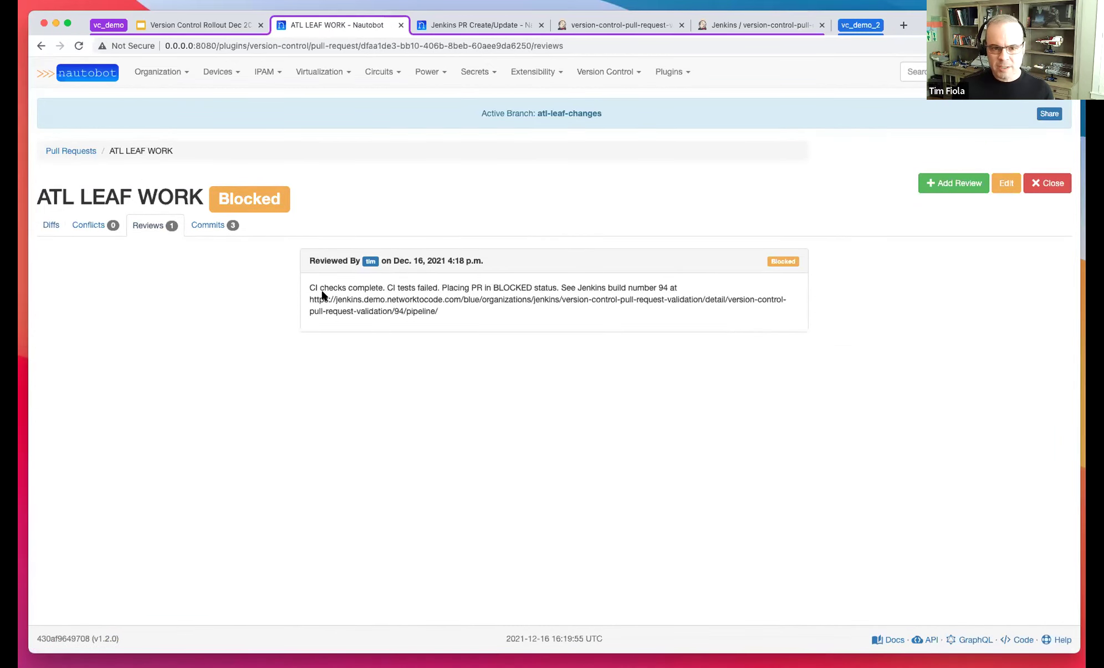
drag(307, 284, 557, 287)
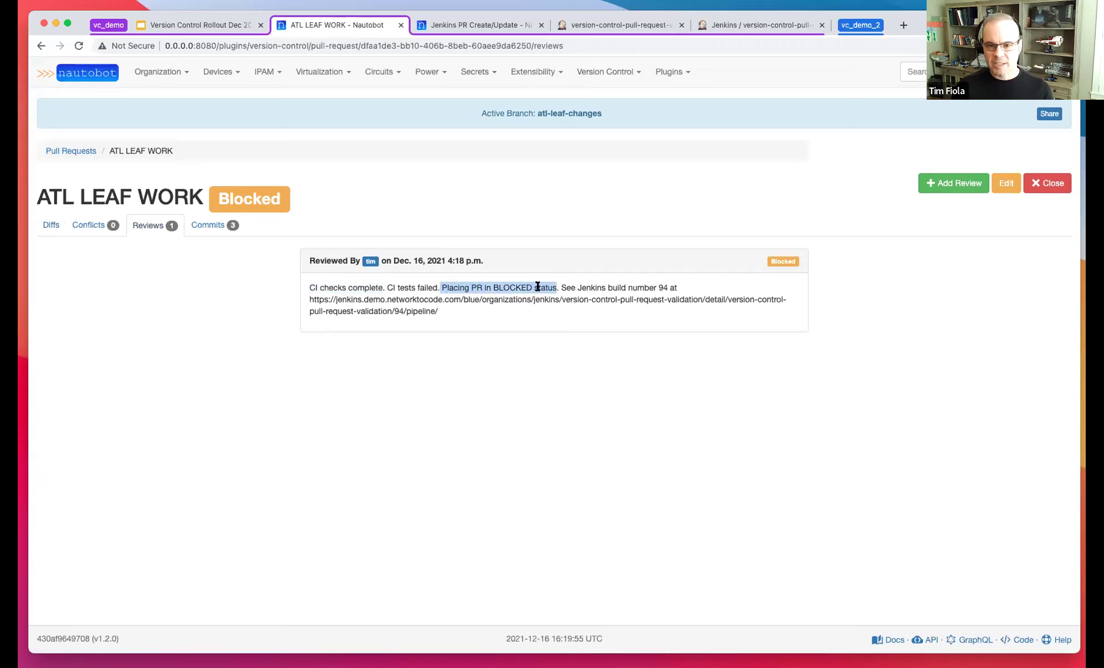
click(571, 284)
drag(673, 289, 615, 287)
click(446, 314)
drag(446, 314, 308, 299)
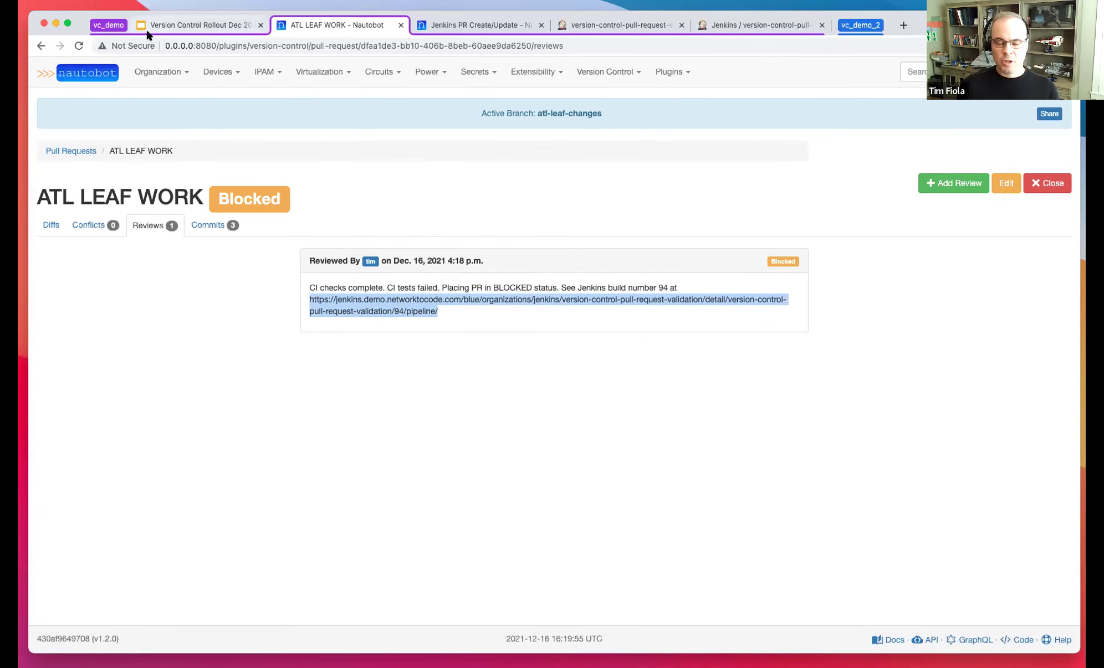
Show the High Level Action Diagram slide in Google Slides, and examine the body template of Nautobot's Jenkins PR Create/Update webhook
click(178, 23)
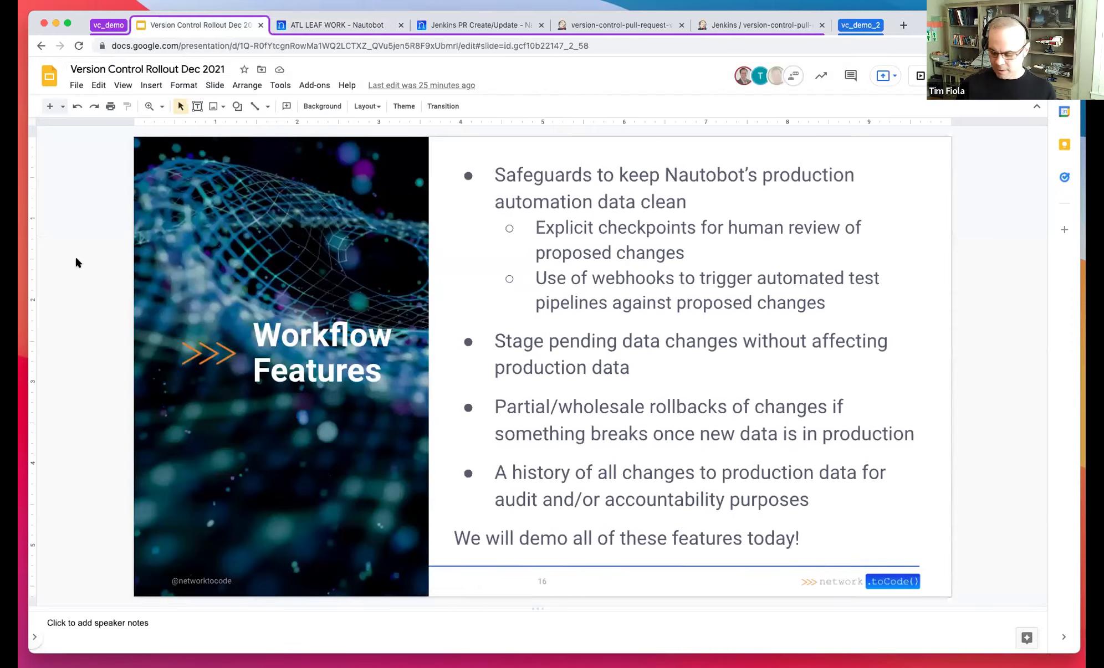
key(Down)
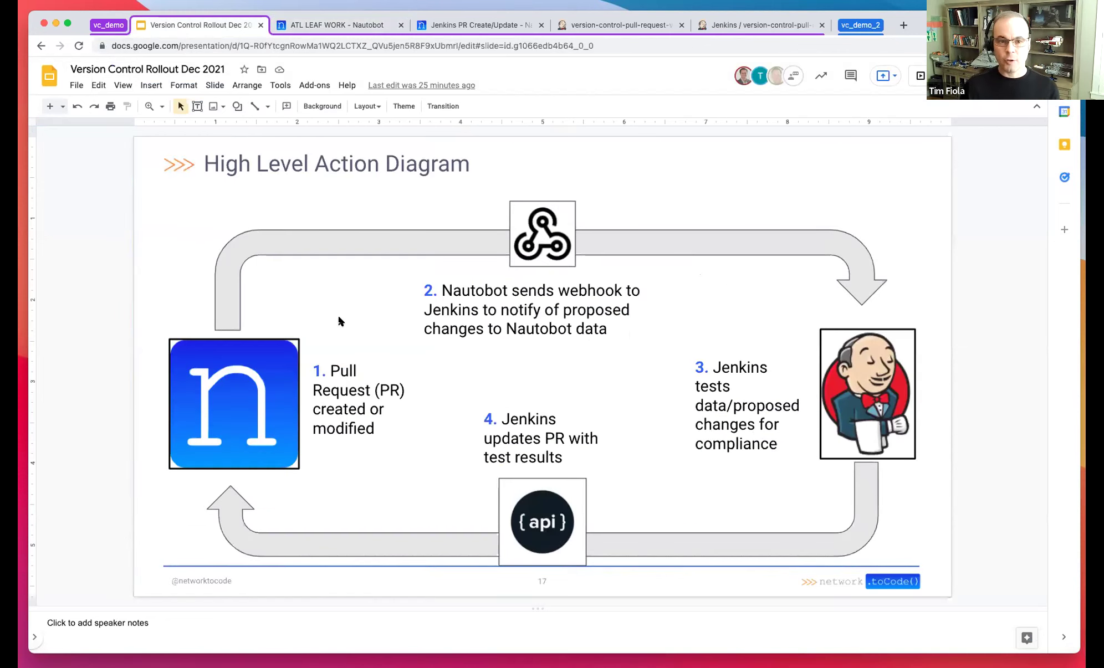
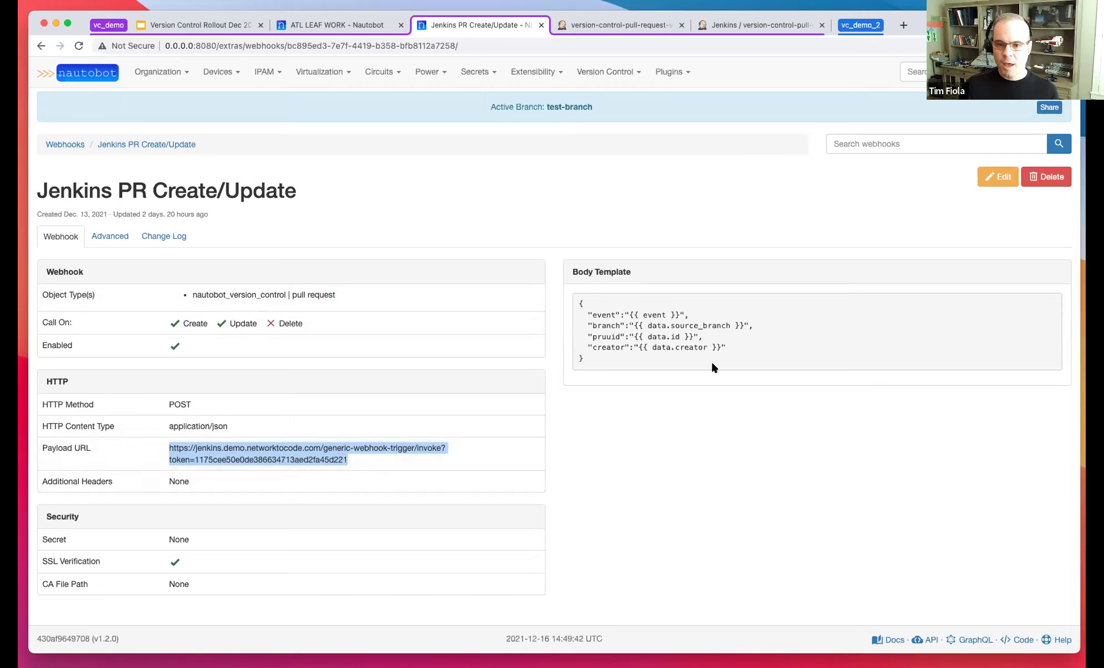
click(663, 348)
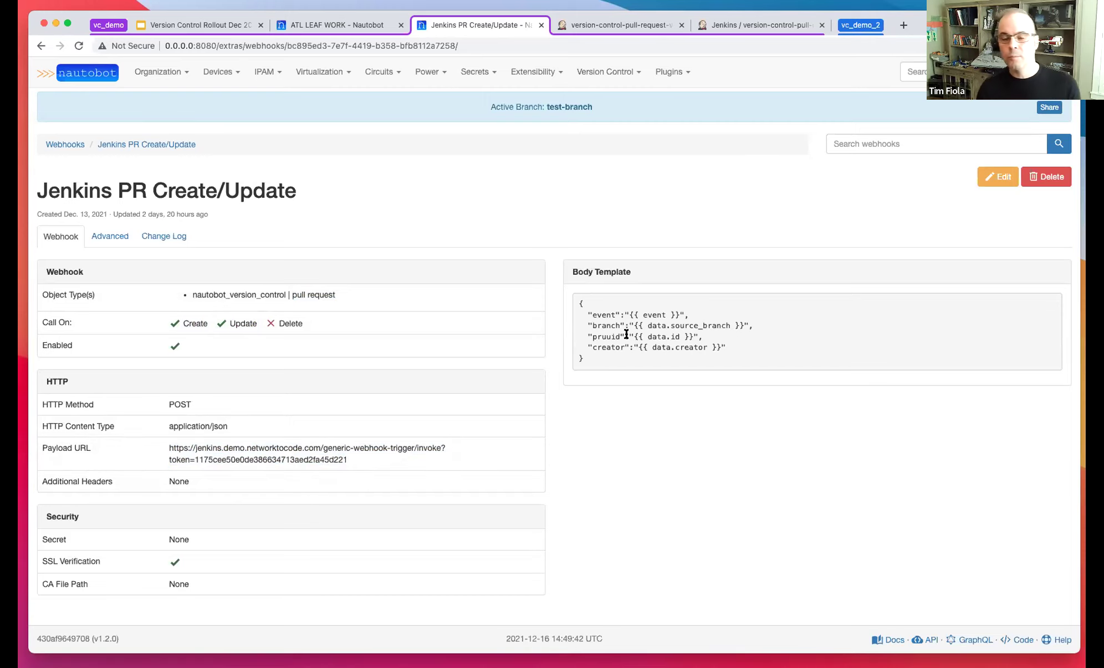
drag(590, 326, 621, 349)
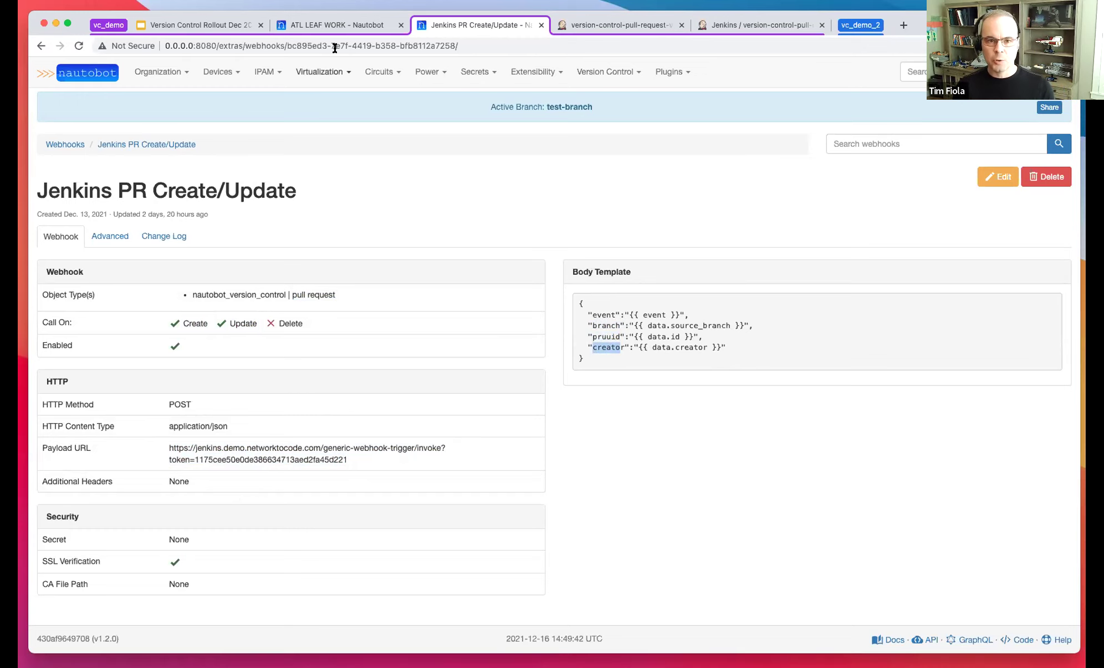
Copy the Jenkins build 94 pipeline URL from the ATL LEAF WORK review and open it in a new browser tab
click(337, 25)
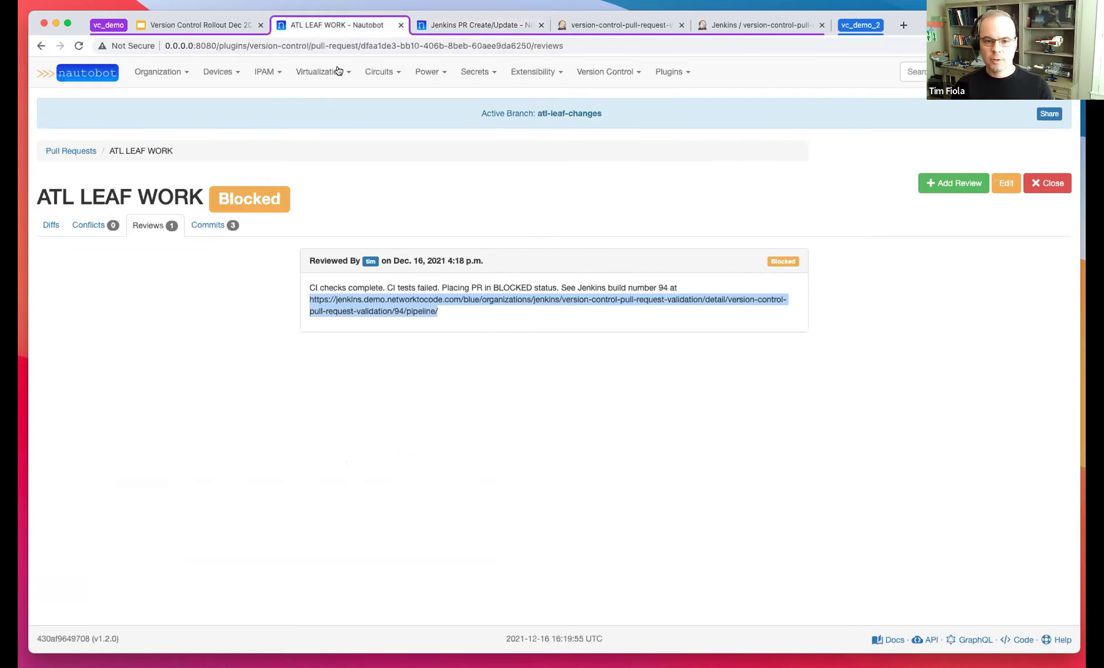
right_click(360, 306)
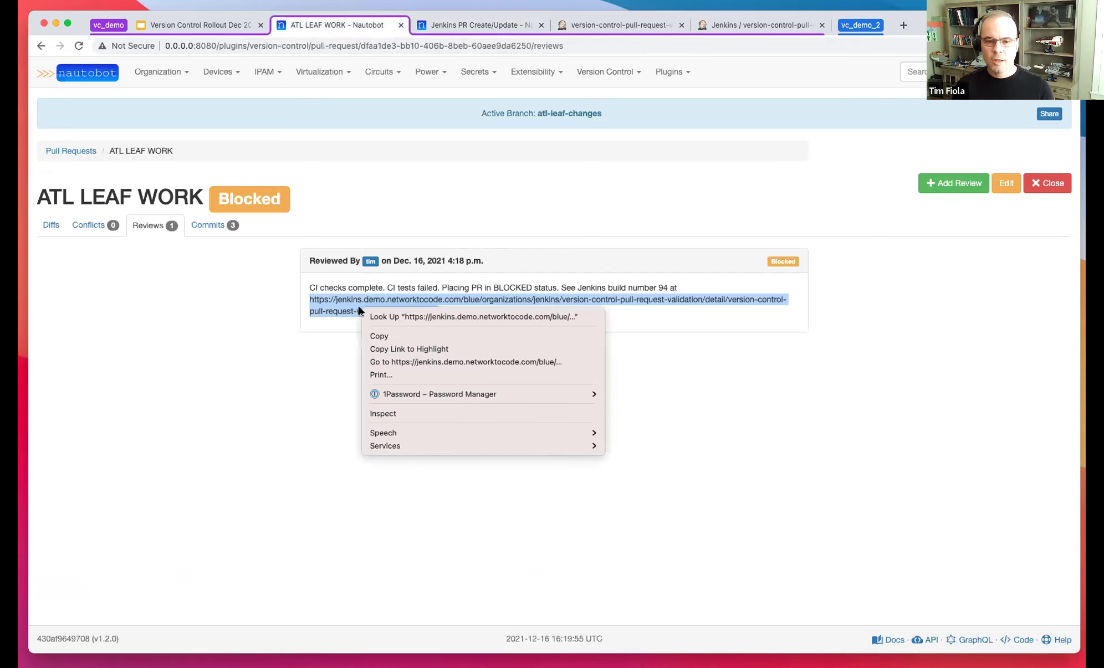
click(366, 334)
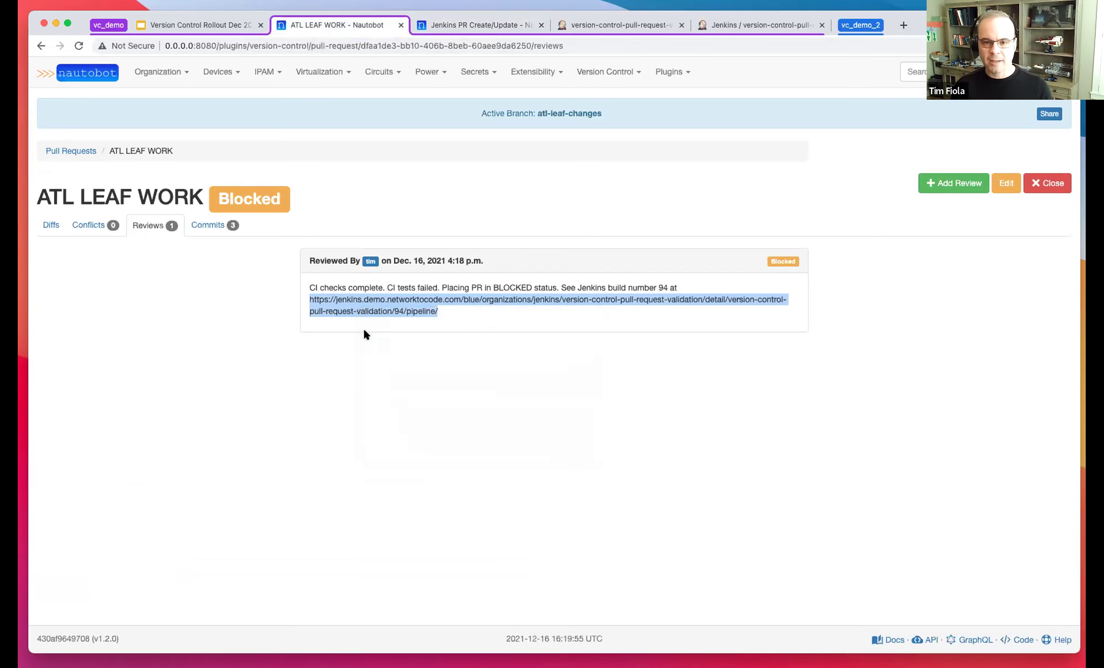
click(900, 25)
key(super+v)
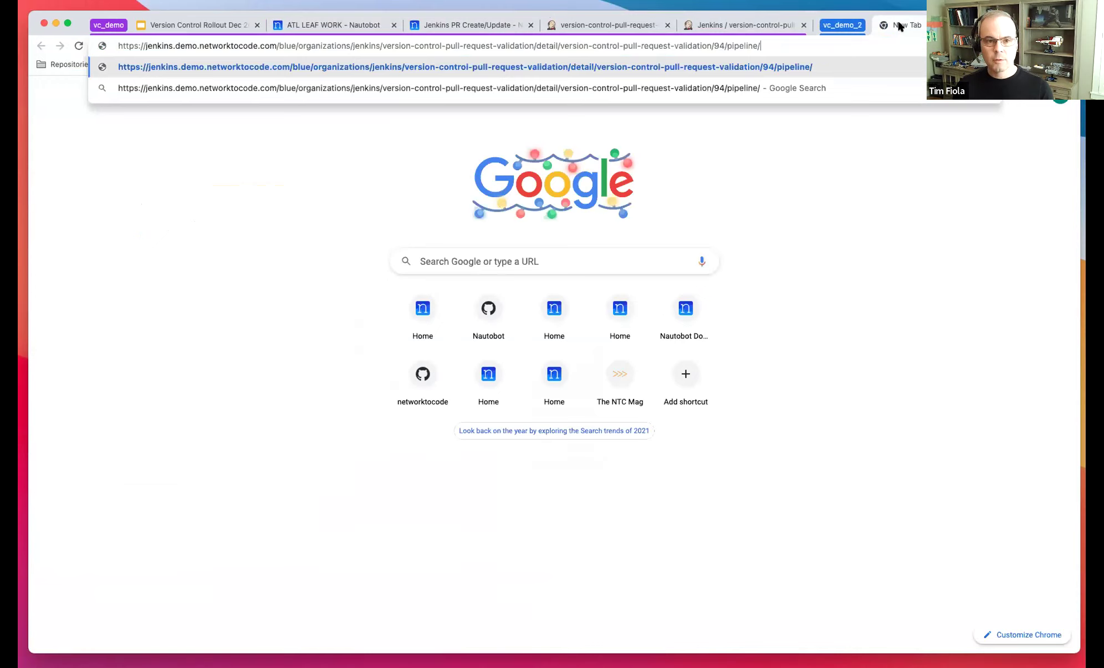
key(Return)
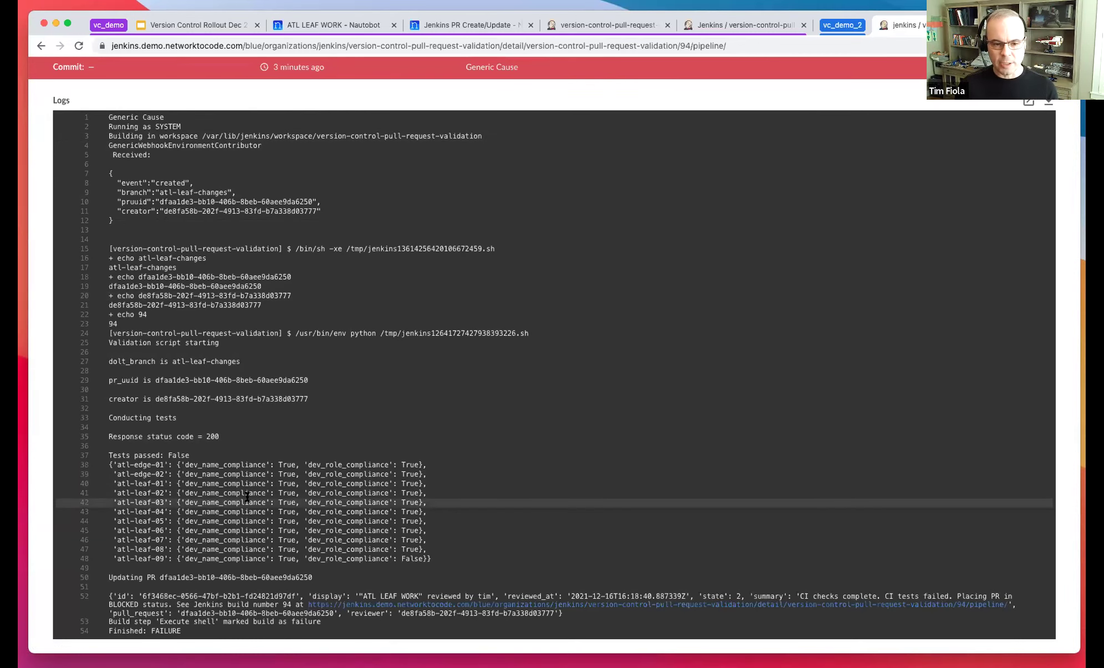
Examine the device compliance results in the build log, highlighting dev_role_compliance and the device name on the atl-leaf-09 line
scroll(246, 497, up, 5)
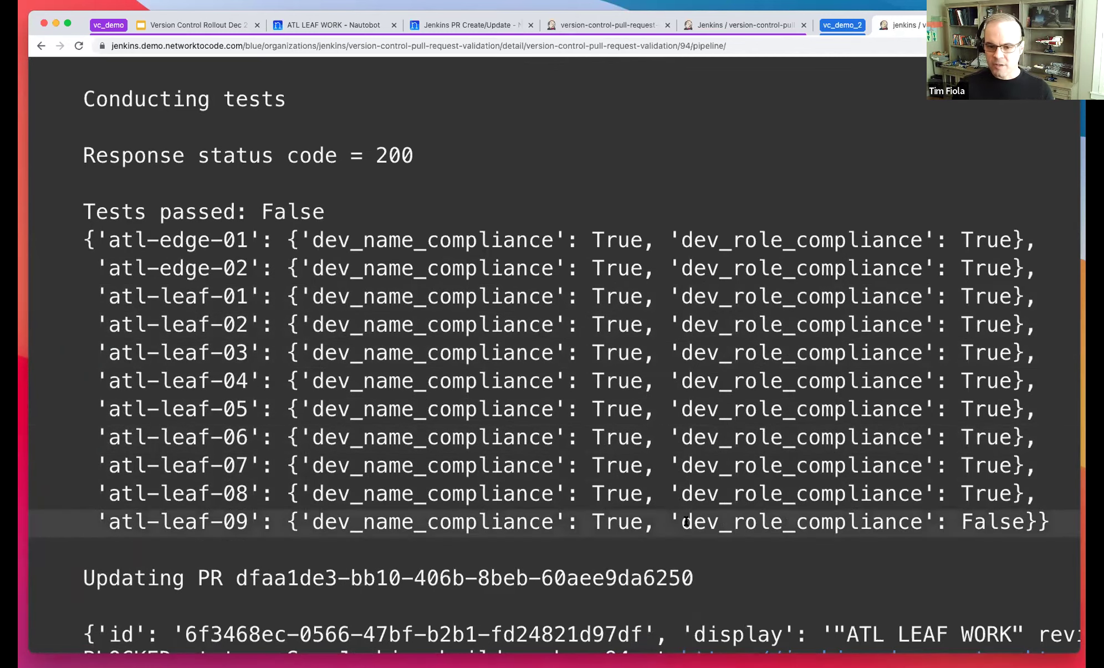
drag(682, 518, 918, 514)
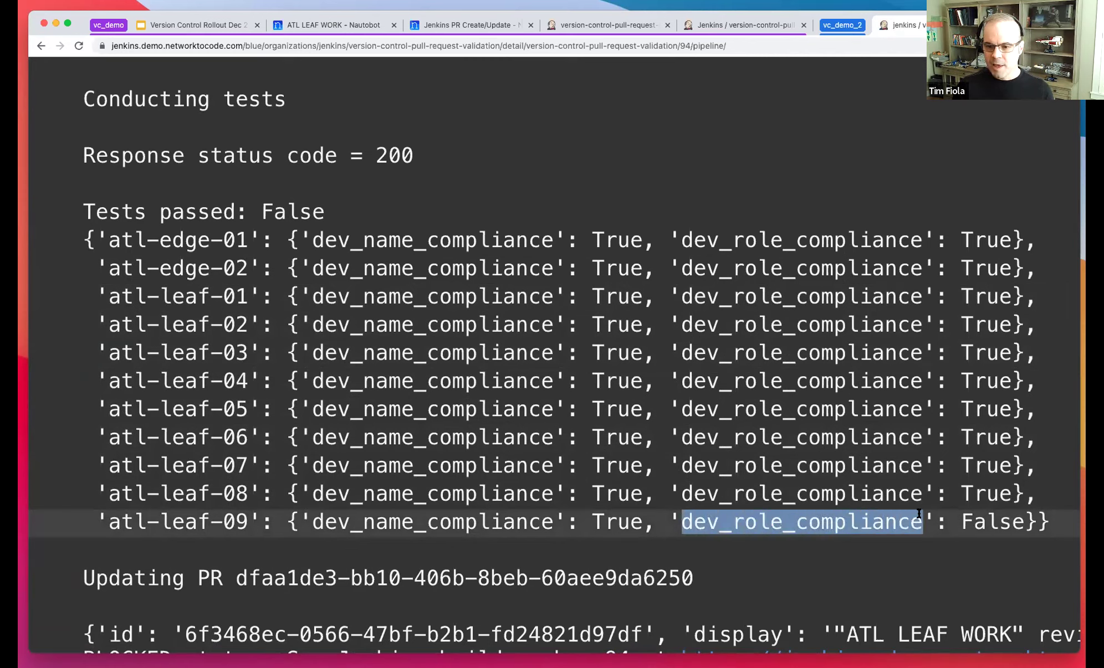
drag(107, 522, 252, 519)
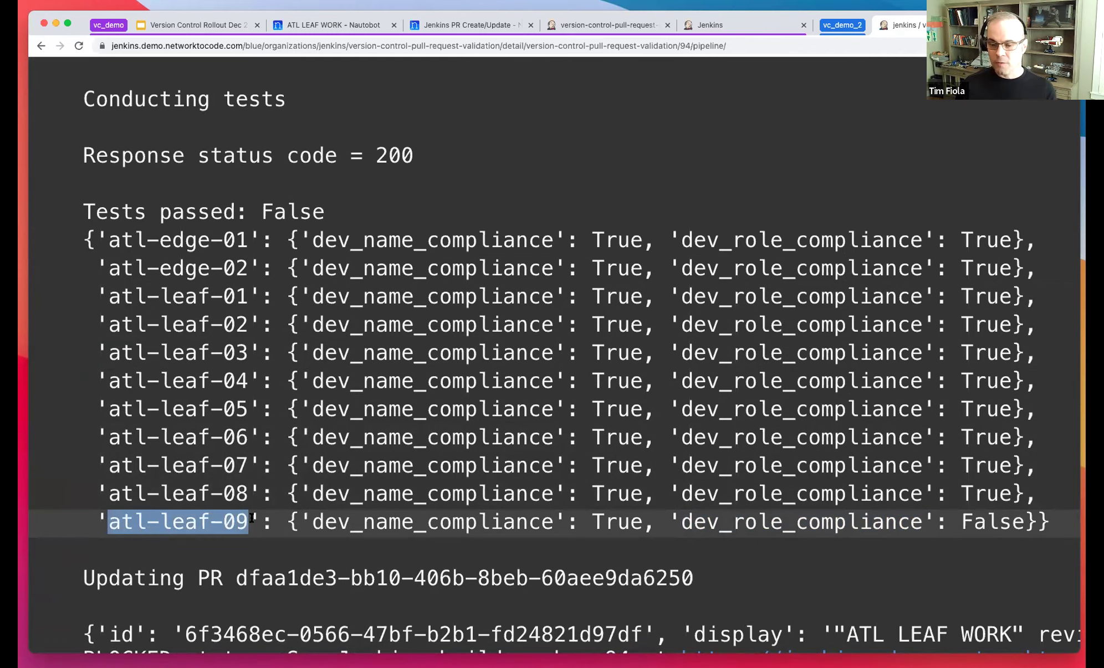
scroll(286, 450, down, 5)
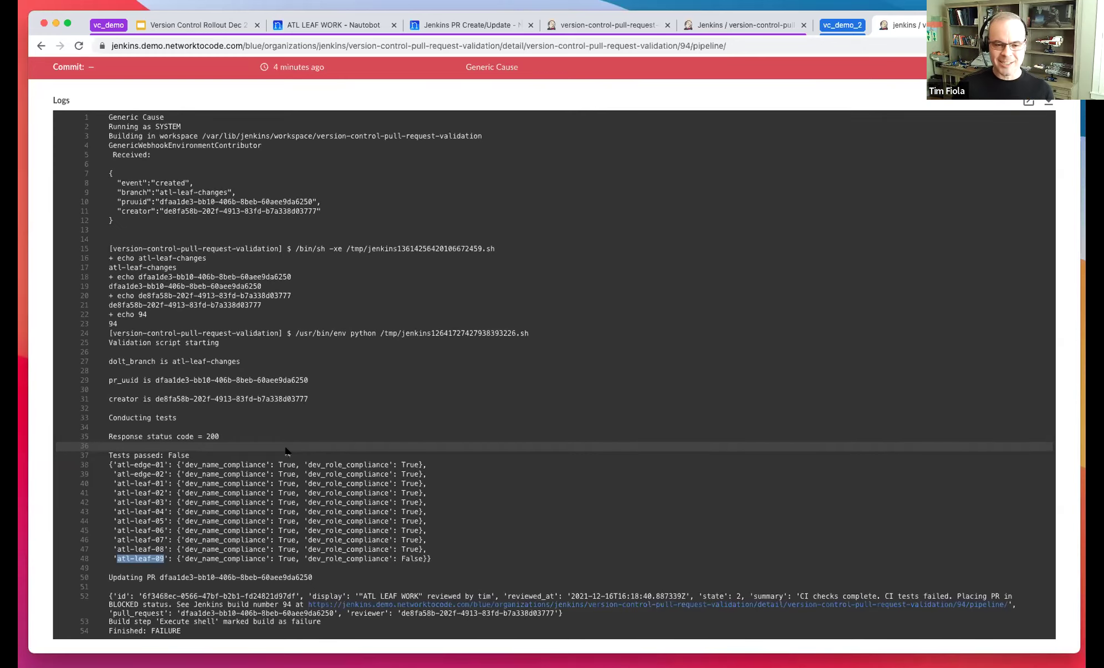
Return to the ATL LEAF WORK pull request in Nautobot and open the atl-leaf-09 device from its device diffs
click(341, 22)
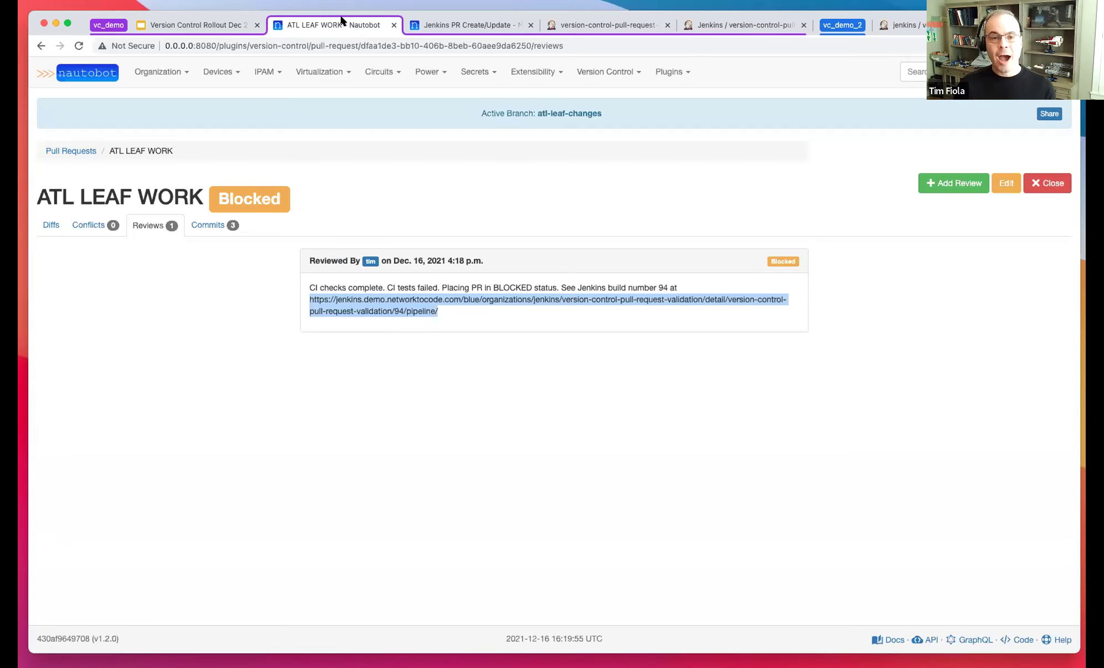
click(409, 181)
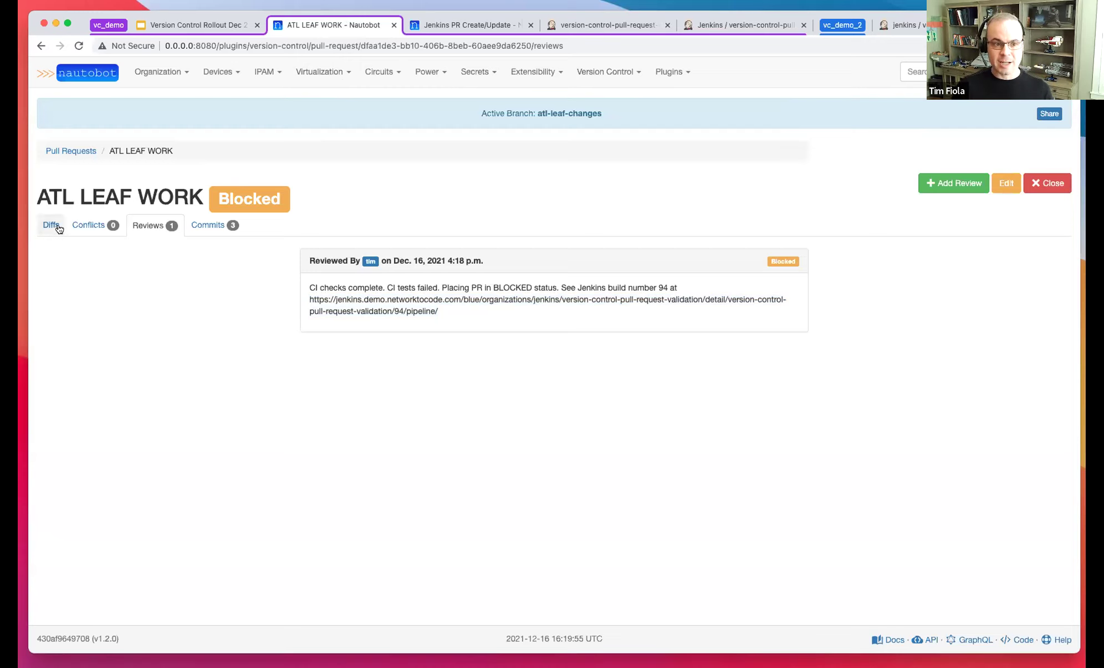
click(51, 225)
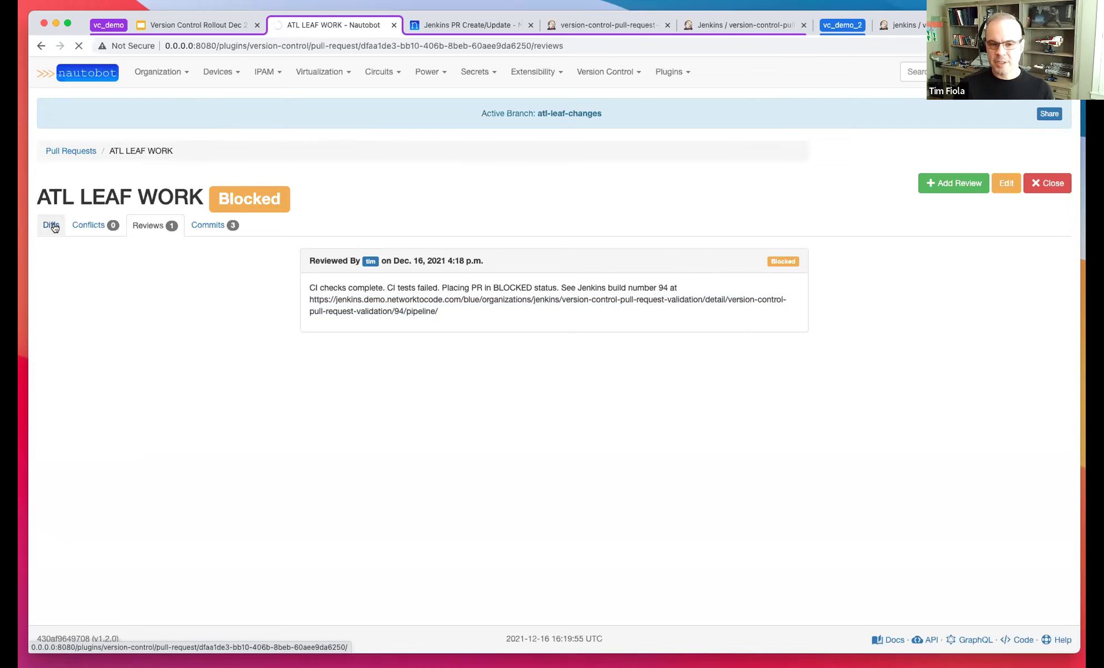
scroll(150, 354, down, 1)
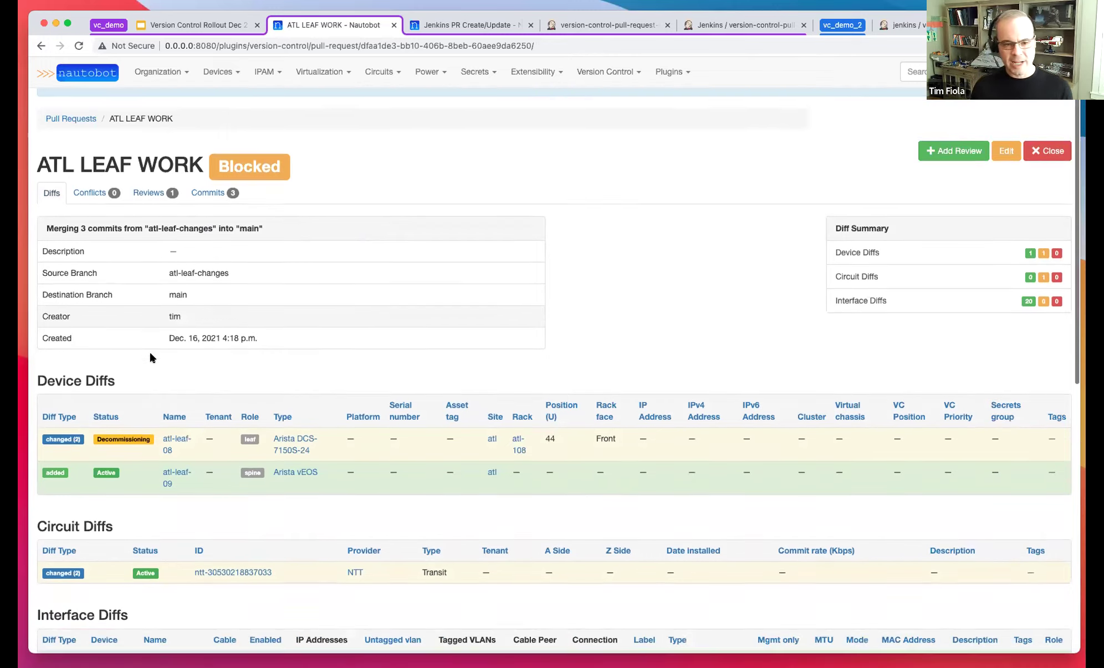
scroll(149, 358, down, 4)
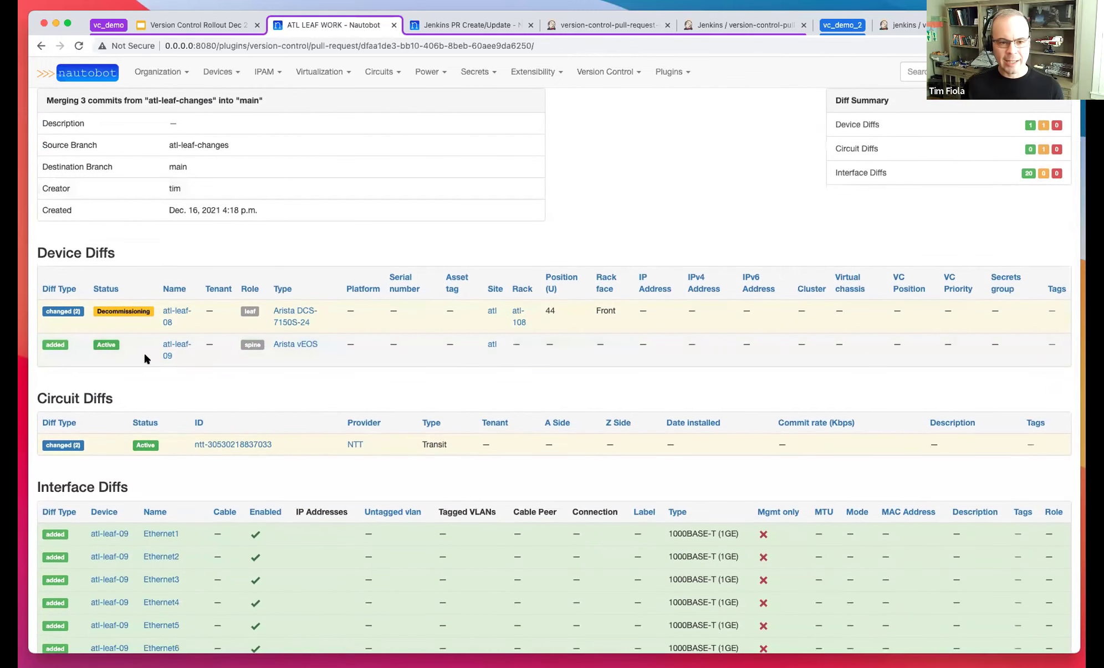
click(166, 358)
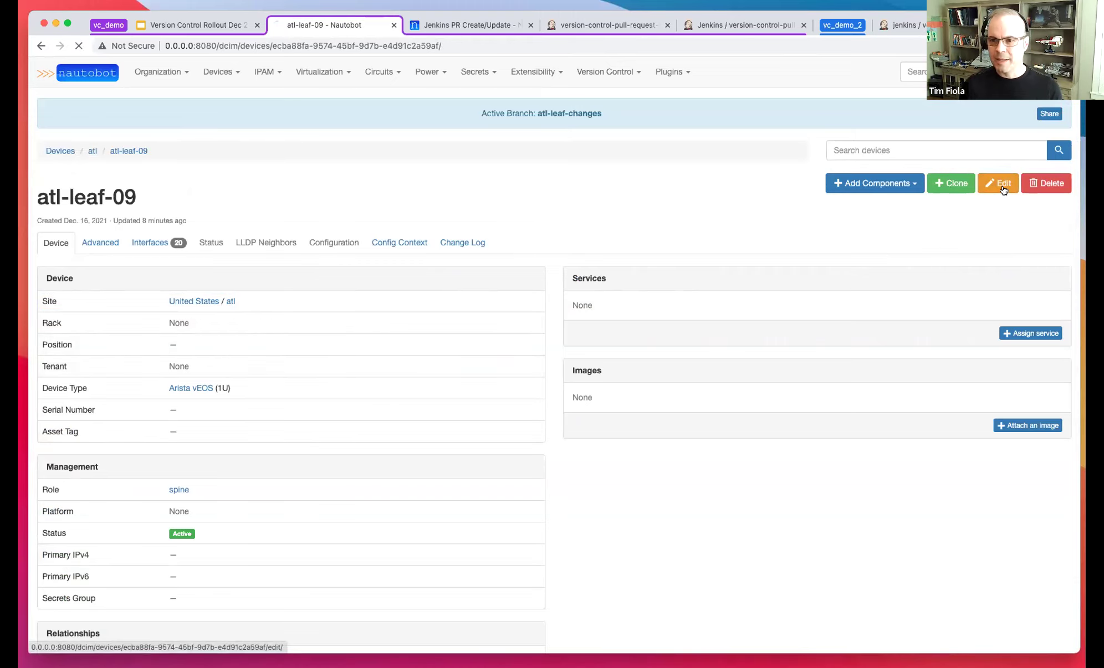
Edit the atl-leaf-09 device, set its device role to leaf, and save the update
click(462, 242)
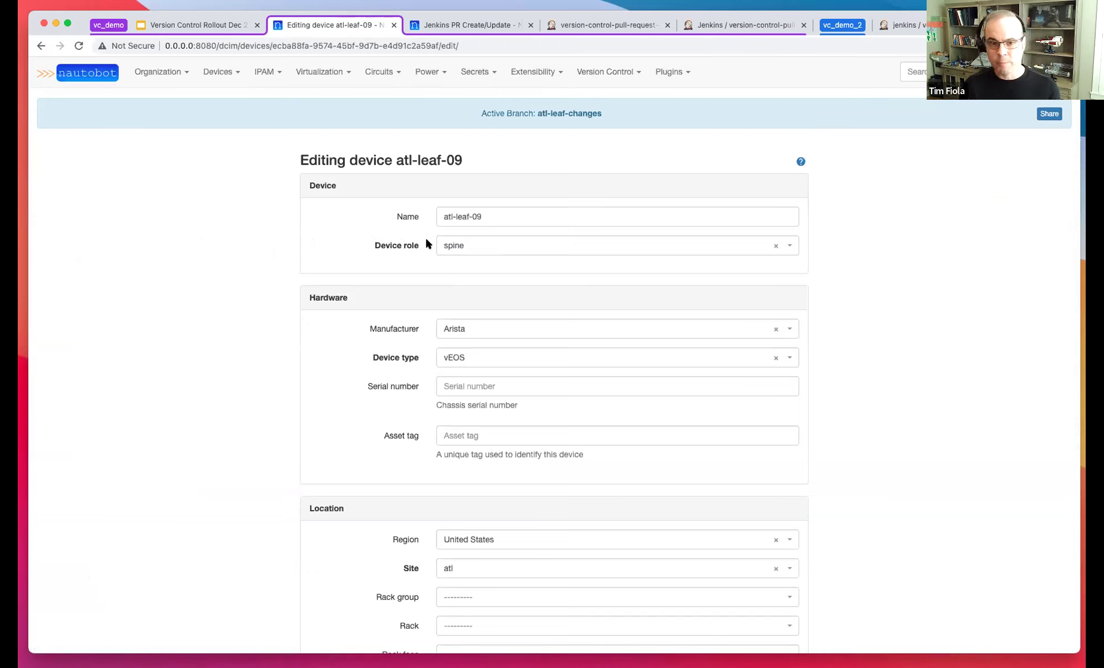
click(457, 249)
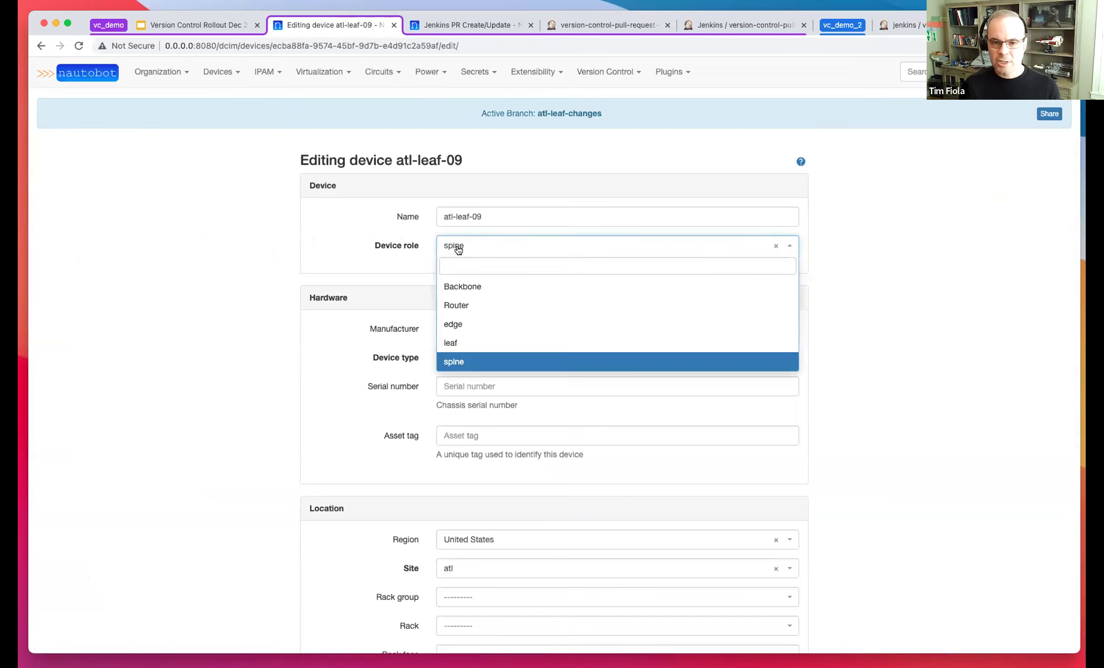
click(449, 343)
scroll(336, 345, down, 7)
scroll(336, 345, down, 10)
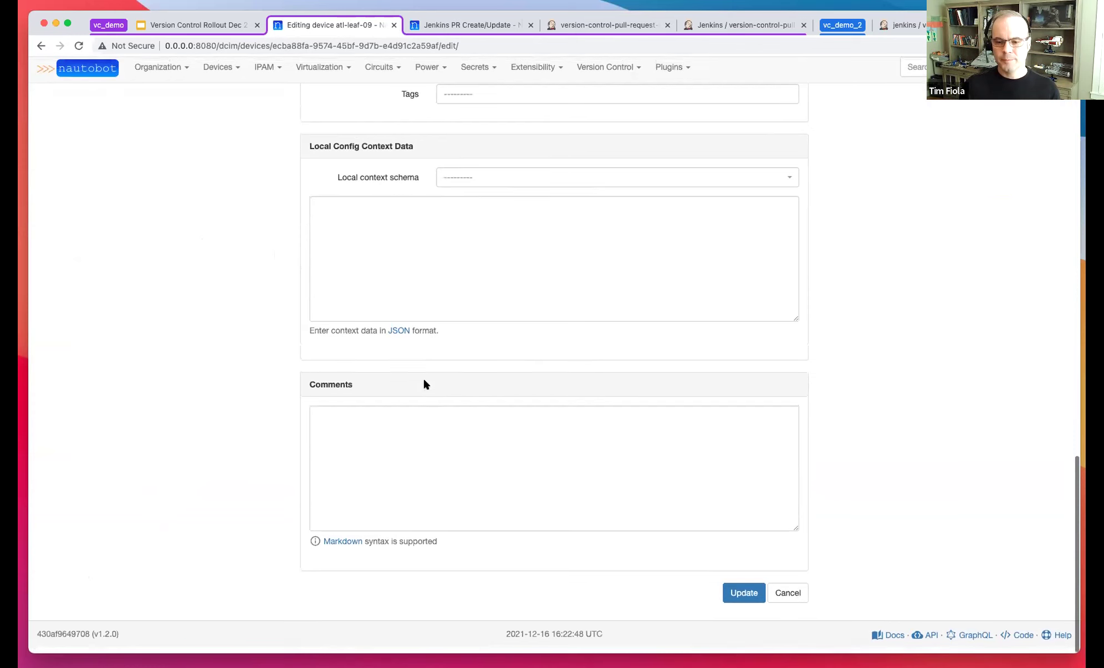
click(744, 596)
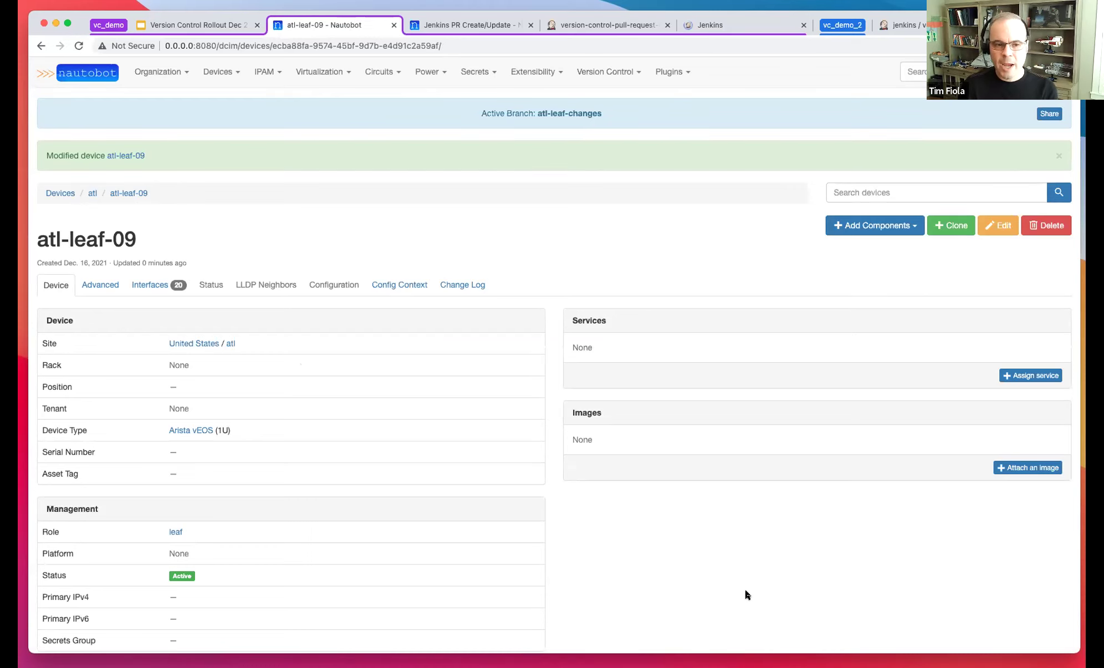
List the pull requests and open ATL LEAF WORK again to check its updated diffs
click(602, 72)
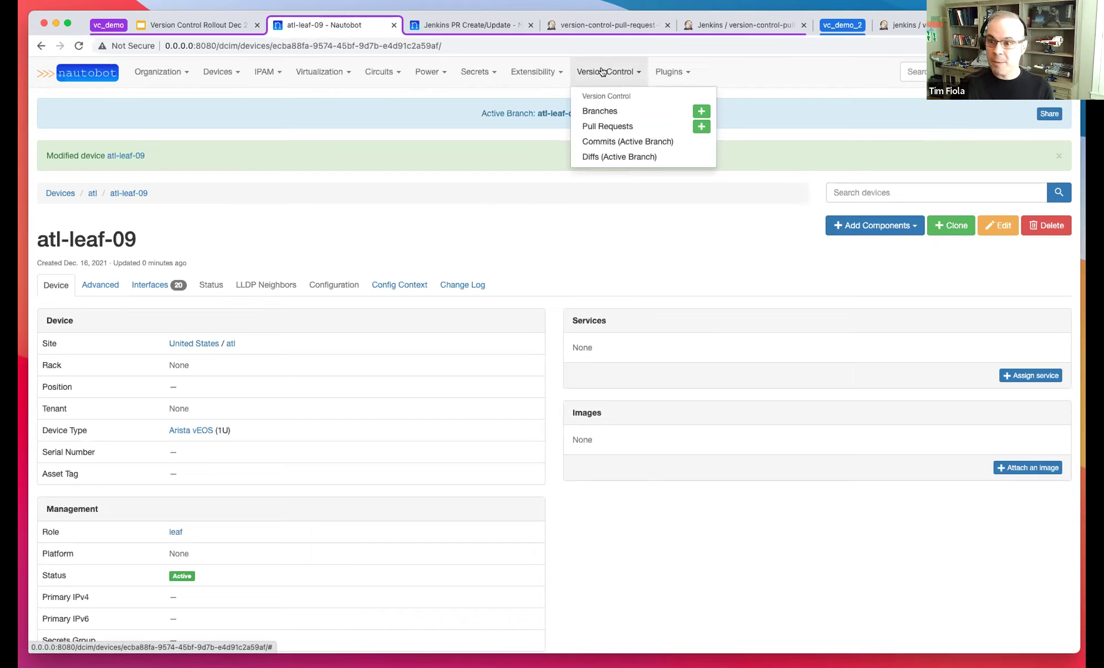
click(596, 123)
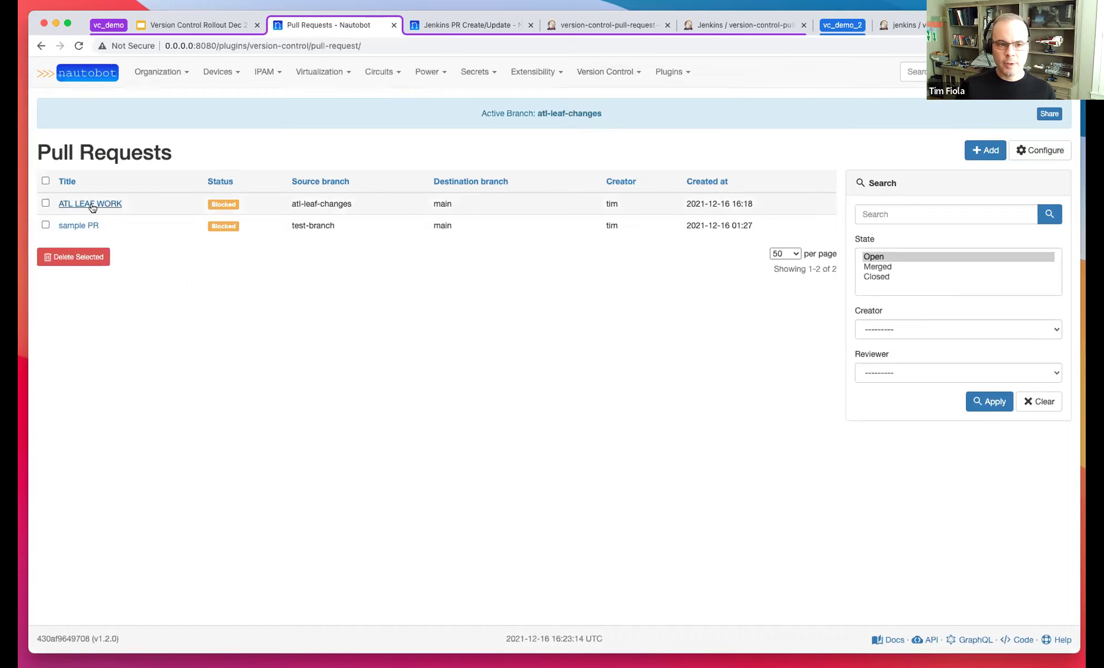
click(92, 206)
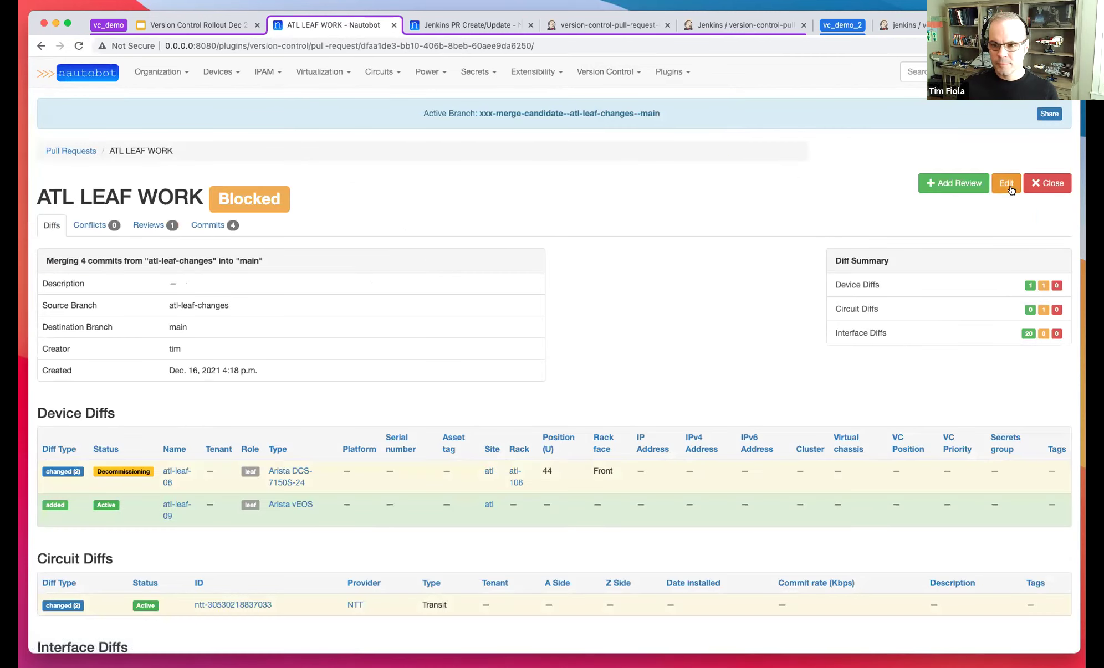
Edit the ATL LEAF WORK pull request, enter the description "Fixed a bad device role", and save the update
click(1006, 190)
click(537, 312)
text(Fixed )
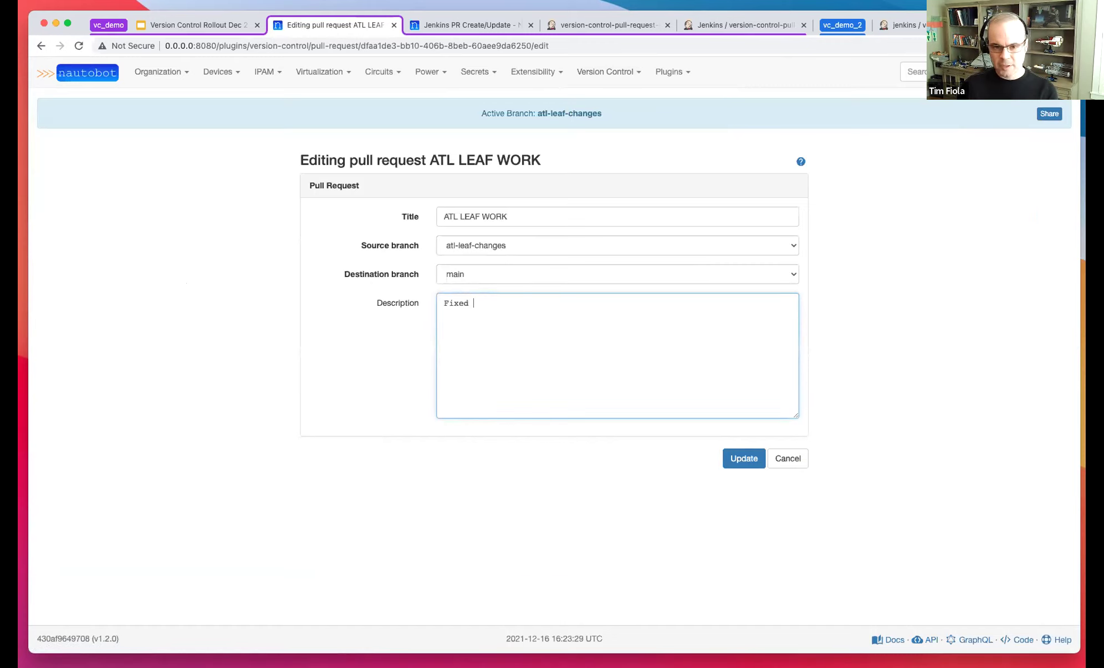
text(a bad )
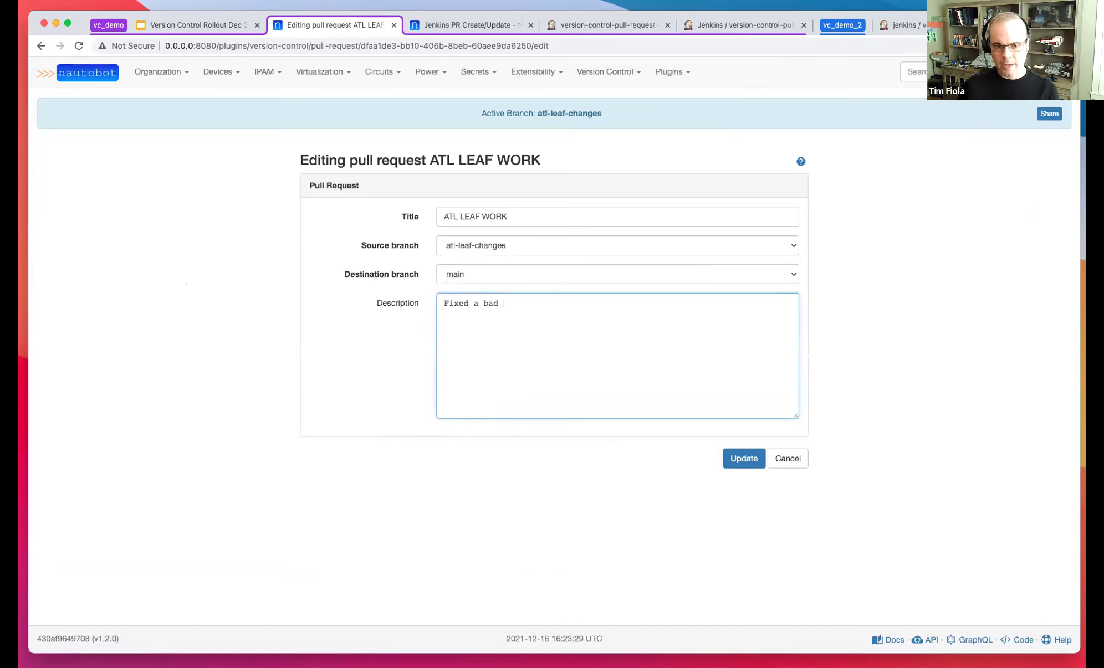
text(device description)
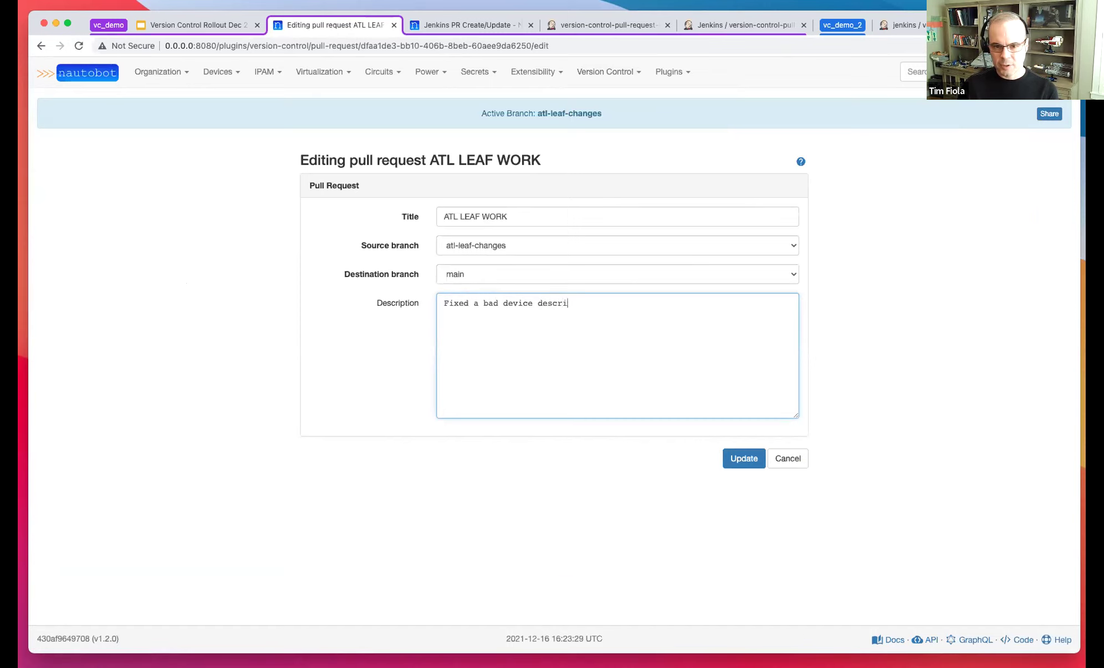
key(BackSpace)
key(BackSpace)
key(BackSpace)
key(BackSpace)
key(BackSpace)
key(BackSpace)
key(BackSpace)
key(BackSpace)
key(BackSpace)
key(BackSpace)
key(BackSpace)
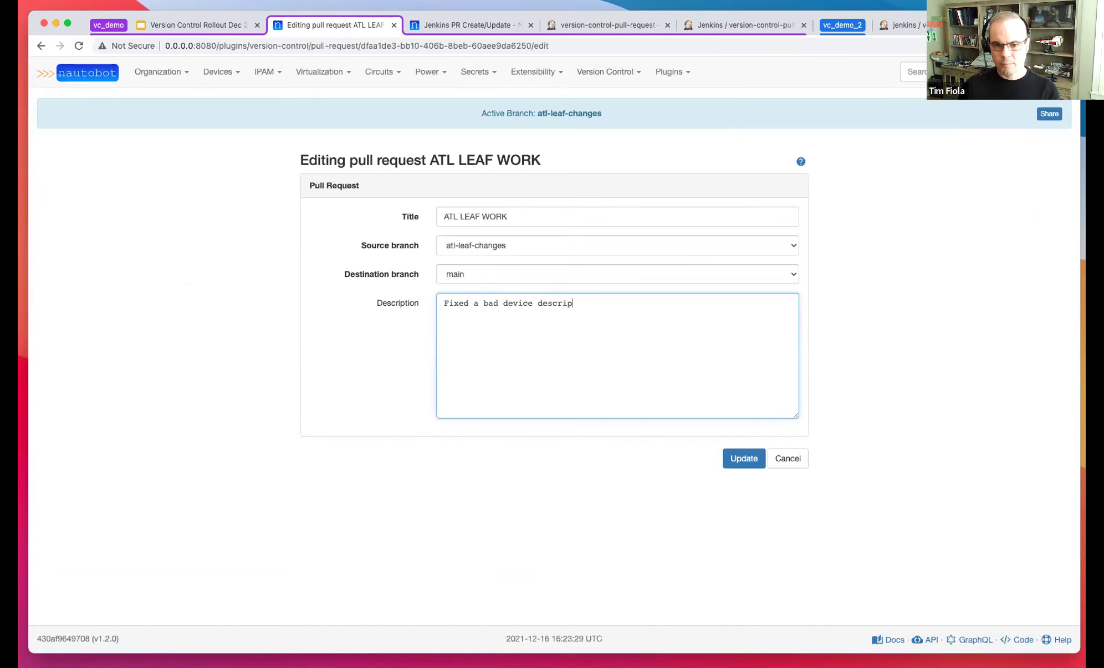
text(role)
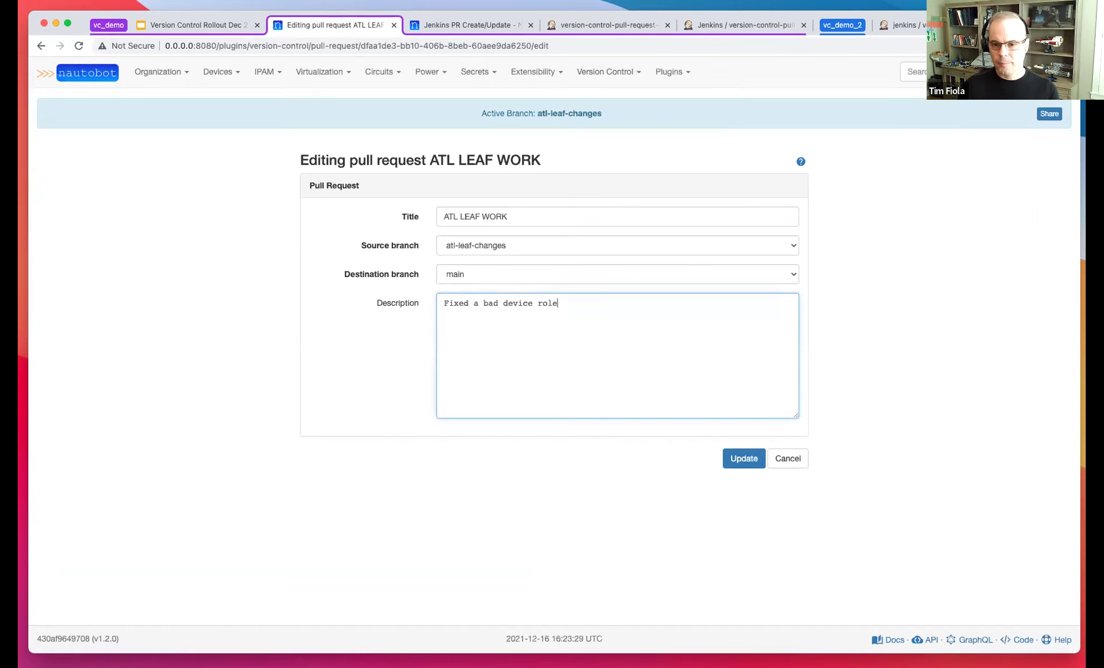
click(737, 464)
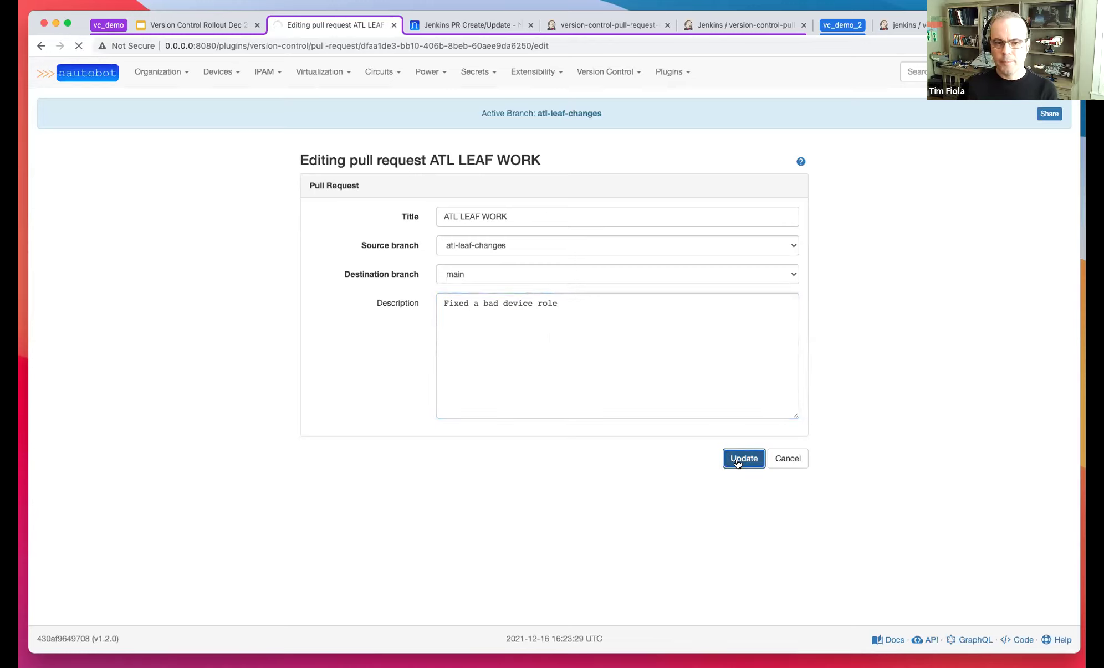
Check which pull request events trigger the Jenkins PR Create/Update webhook
click(454, 23)
scroll(223, 325, up, 5)
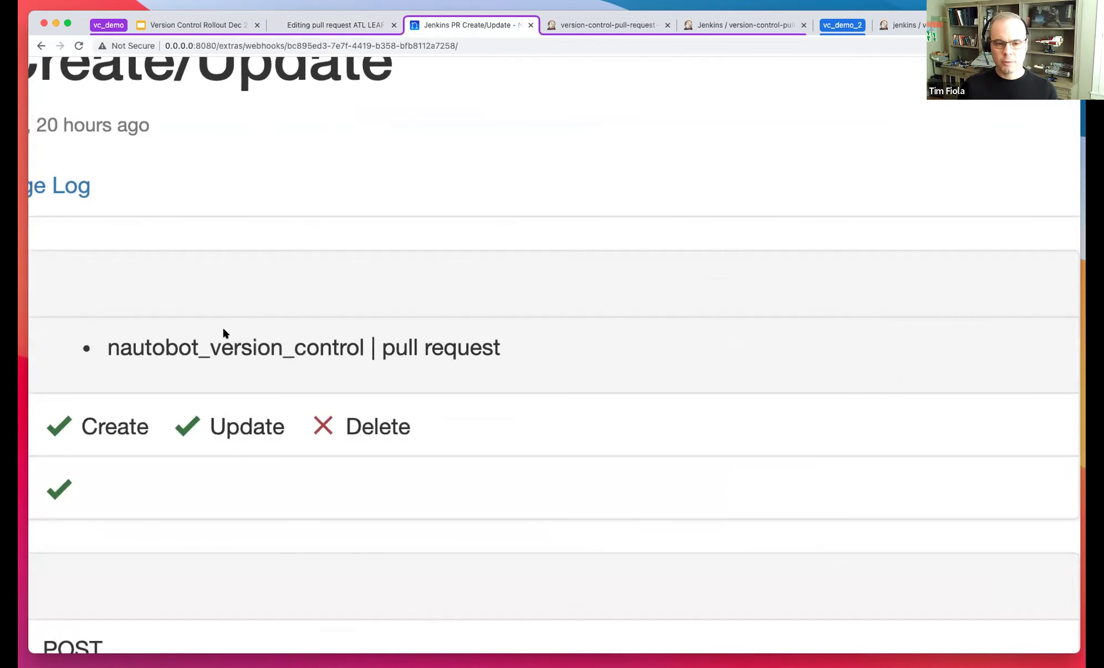
scroll(223, 333, down, 5)
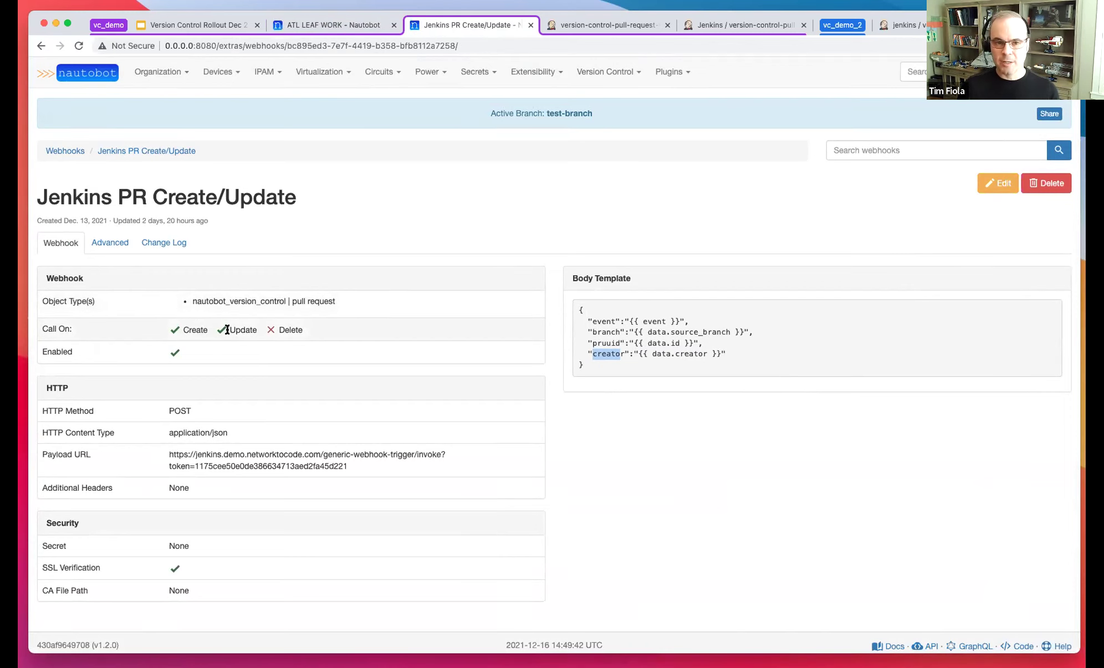
Return to the ATL LEAF WORK pull request and check its status and latest CI review, highlighting the Jenkins build link
click(319, 23)
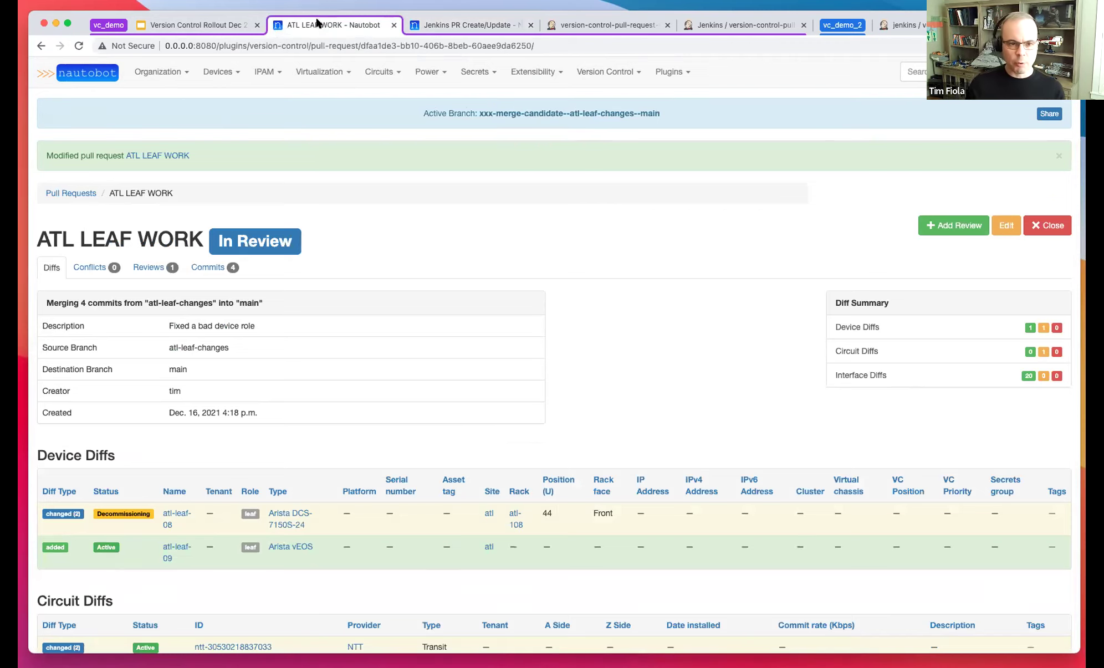
drag(215, 242, 292, 242)
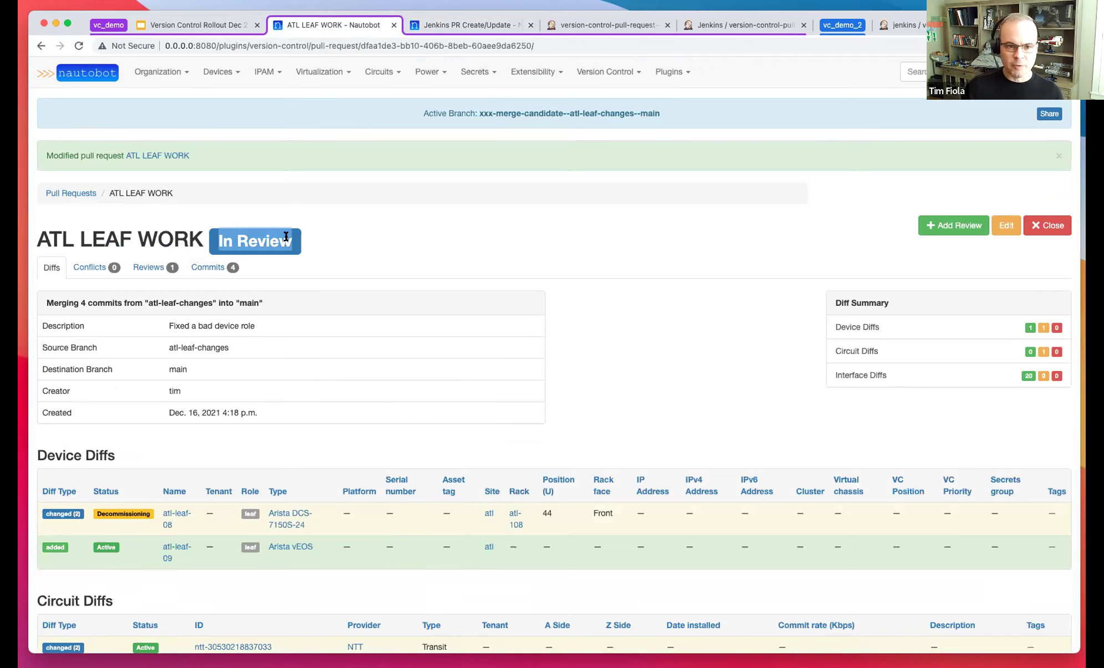
click(149, 270)
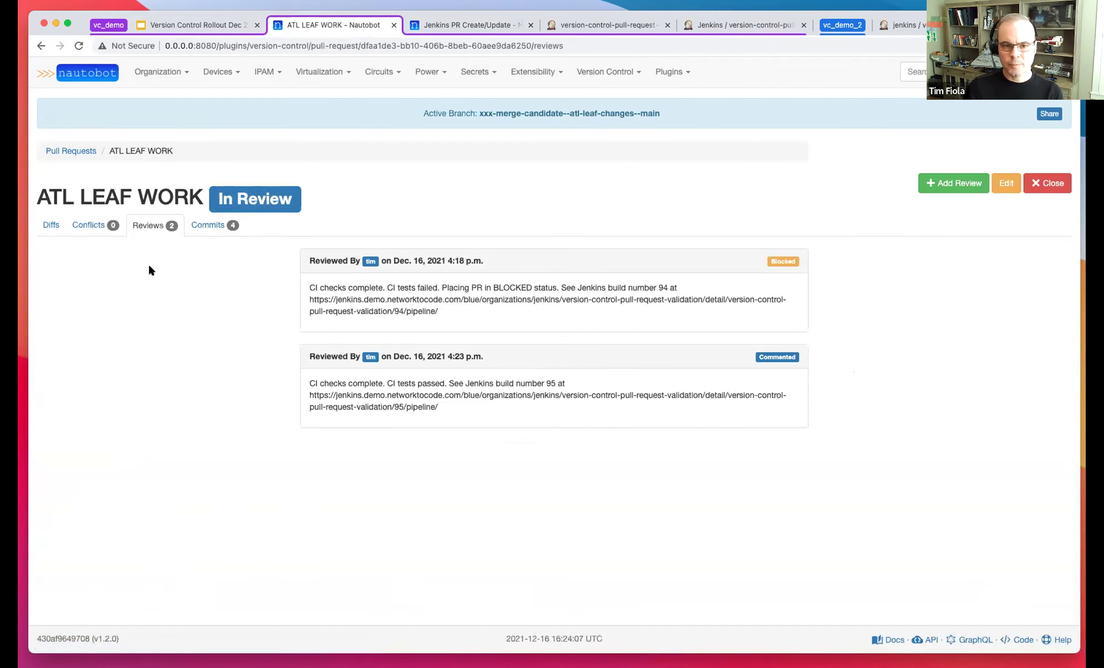
drag(333, 384, 297, 398)
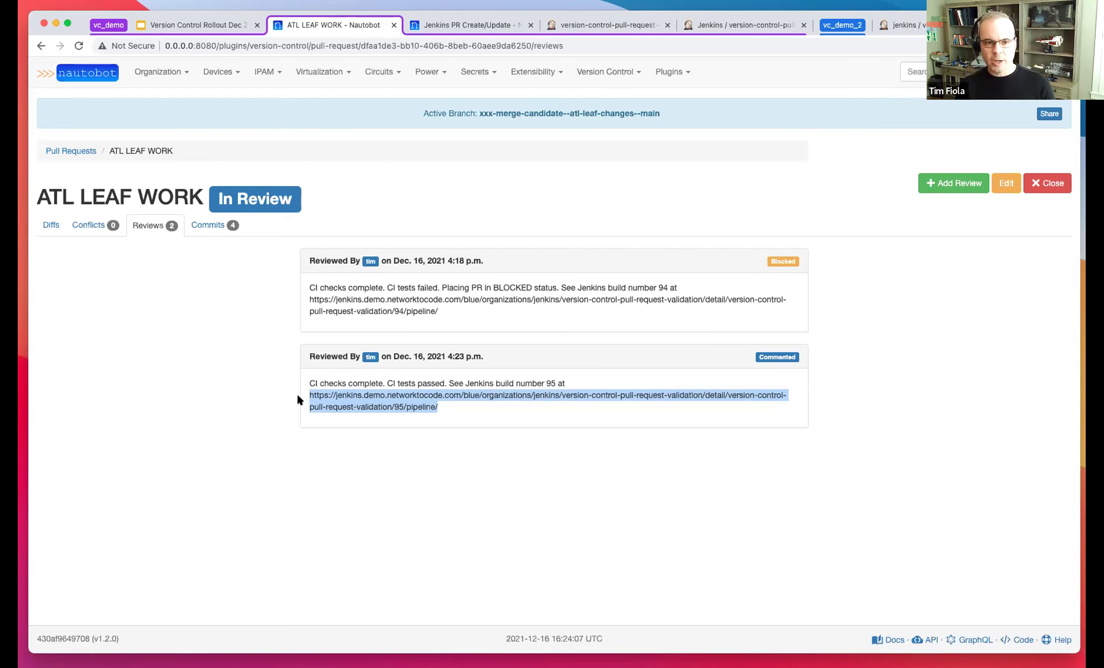
click(419, 275)
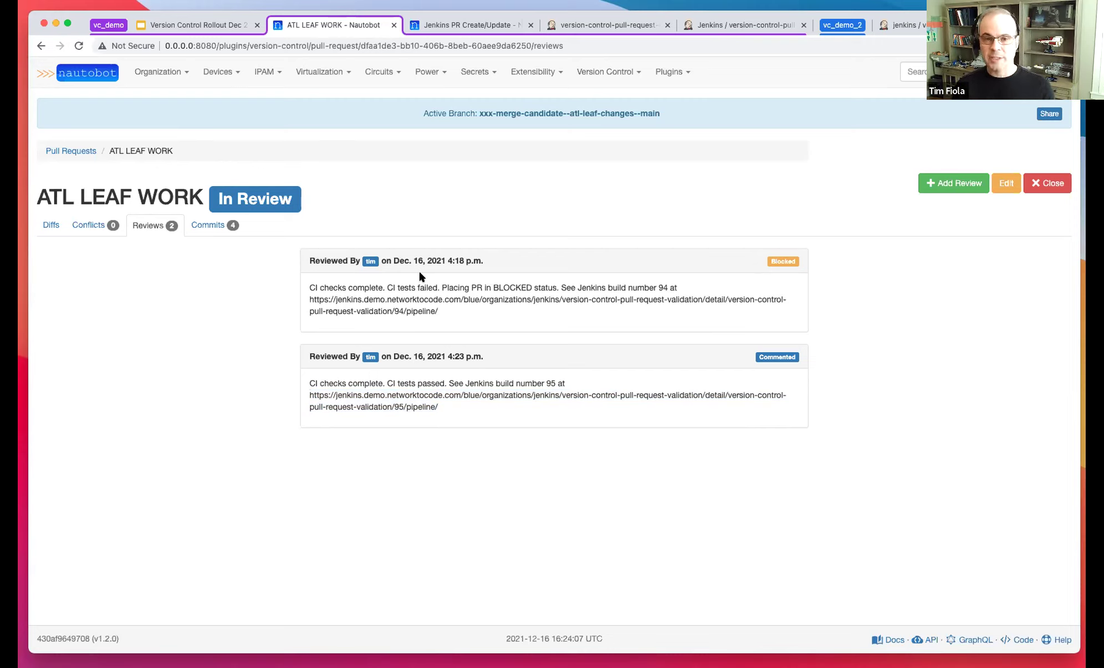
Review the pull request's diffs, highlighting the status of atl-leaf-08 in the device diffs
click(47, 227)
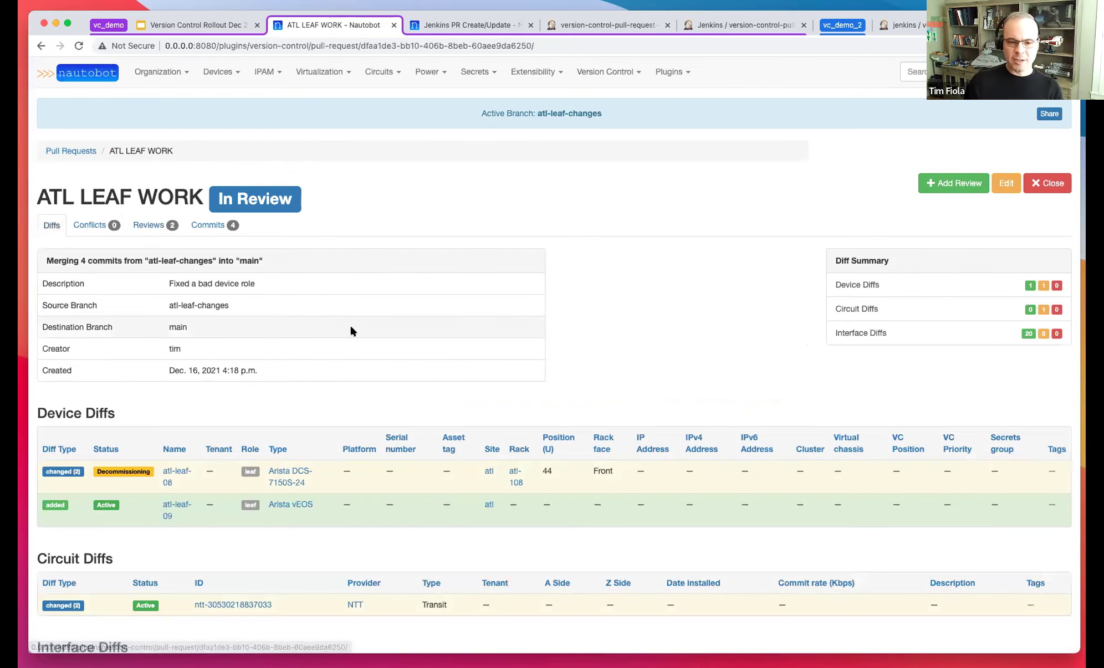
scroll(351, 330, down, 4)
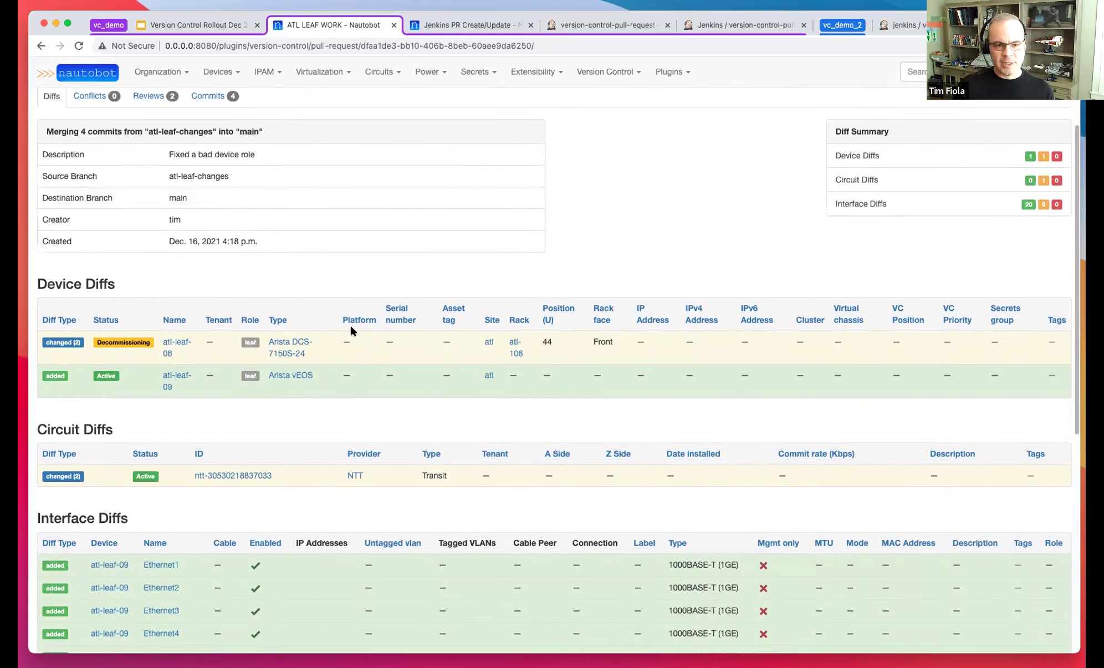
scroll(351, 332, down, 1)
scroll(351, 333, down, 1)
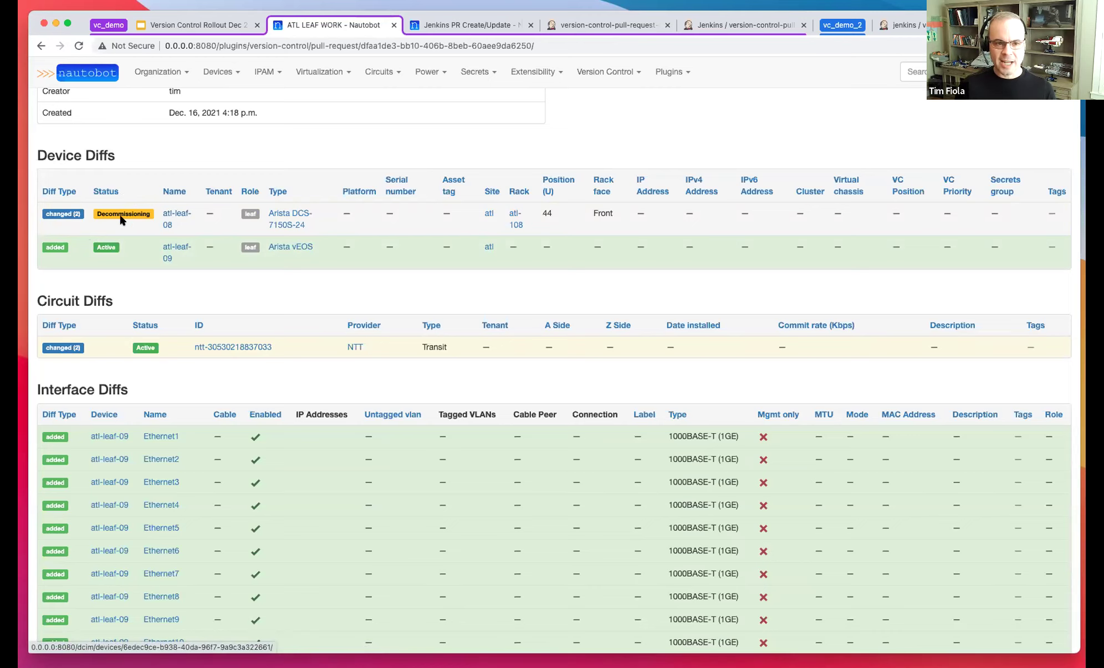
drag(113, 215, 134, 215)
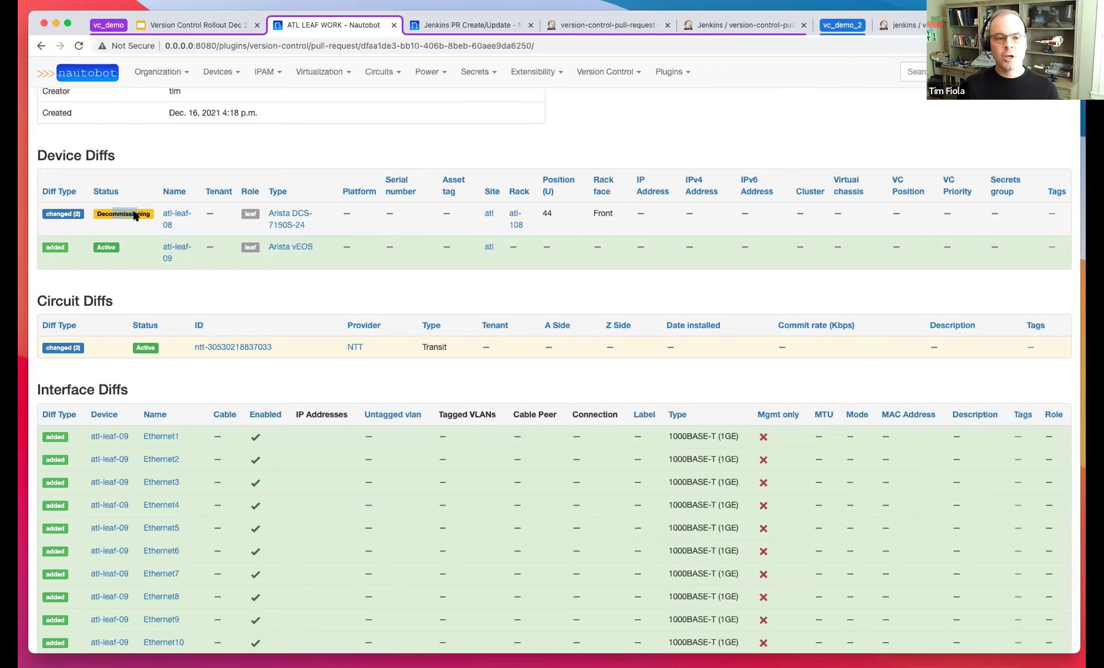
Inspect the before-and-after diff of the changed NTT circuit, highlight its new comment, and return to the pull request
scroll(134, 216, down, 5)
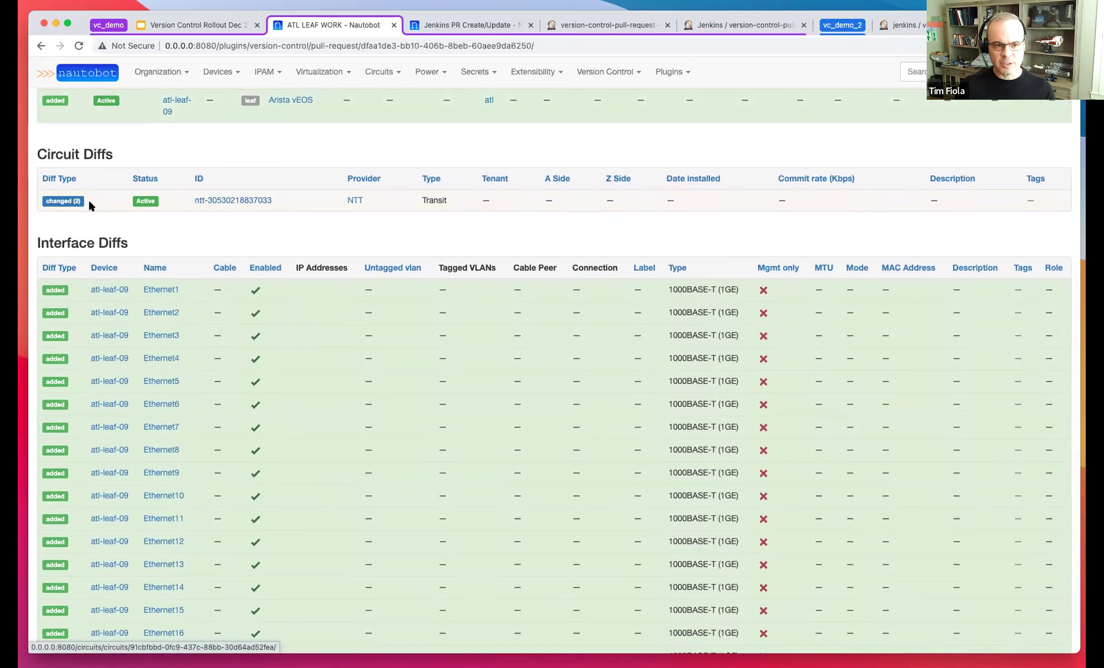
click(53, 201)
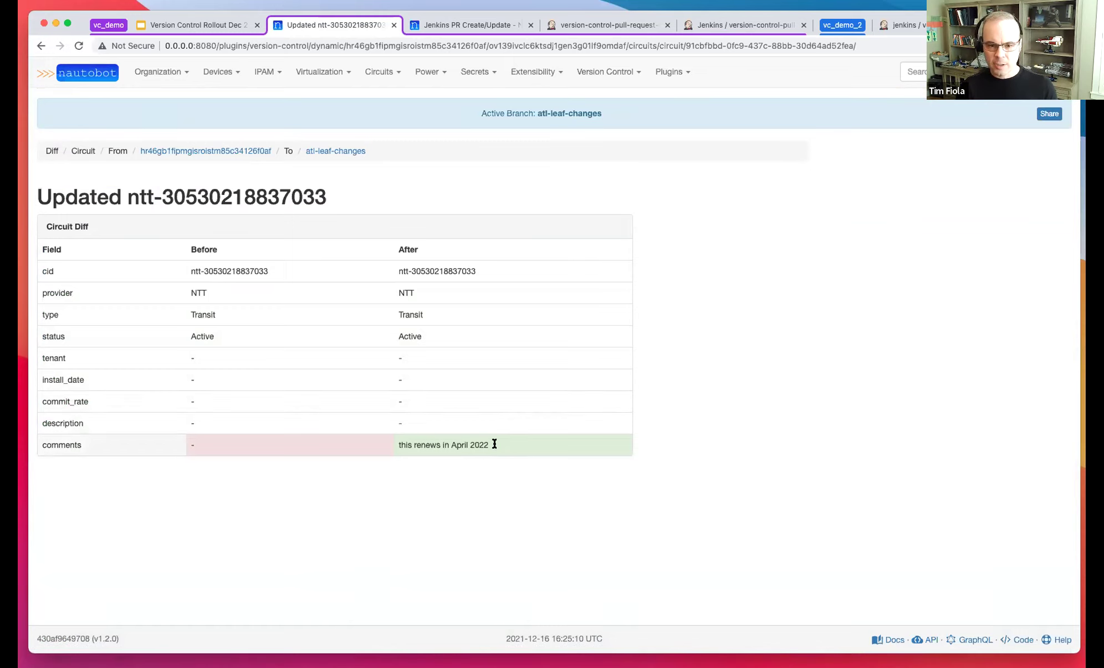
drag(495, 444, 397, 444)
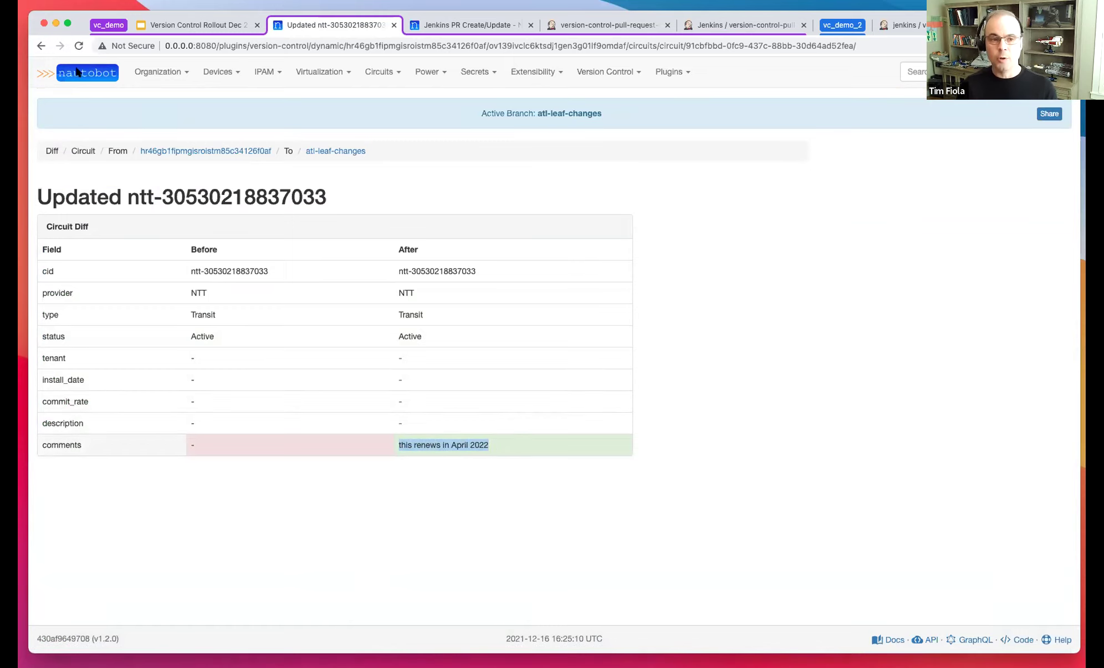
click(41, 47)
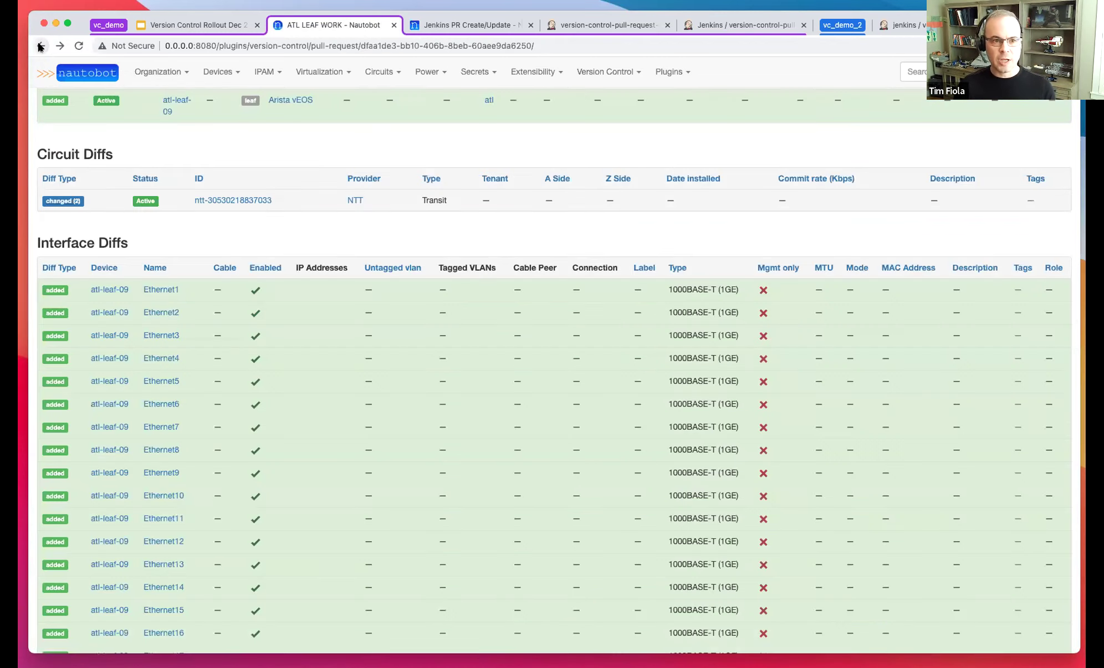
Select only the "Updated device atl-leaf-08" commit among the pull request's commits, revert it, and confirm the reversion
scroll(105, 163, up, 3)
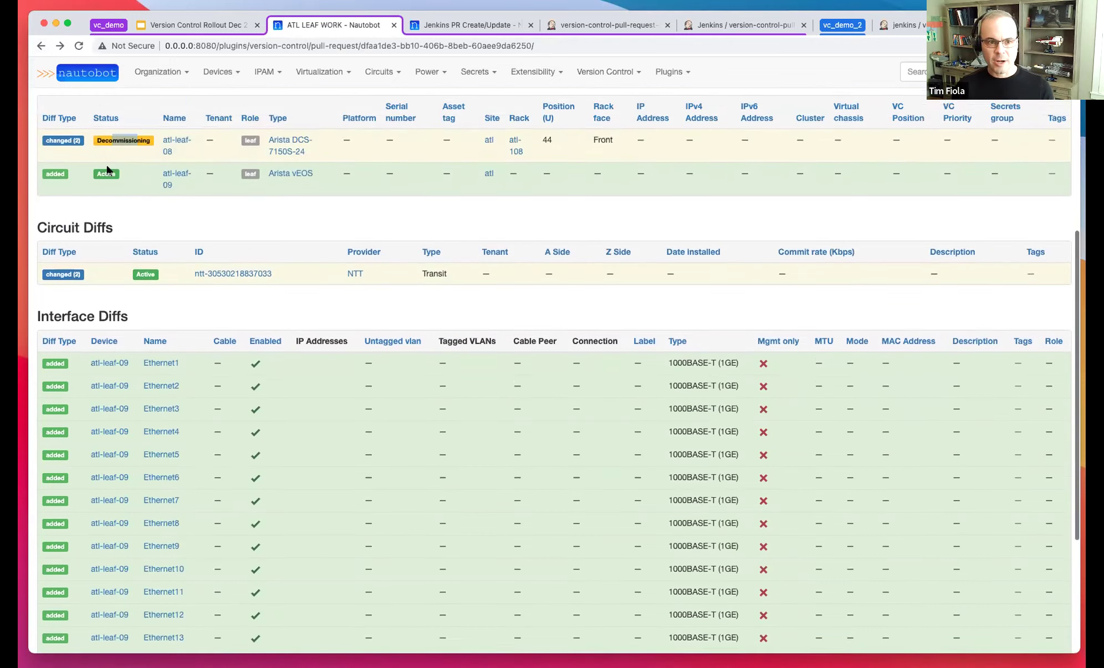
scroll(108, 169, up, 4)
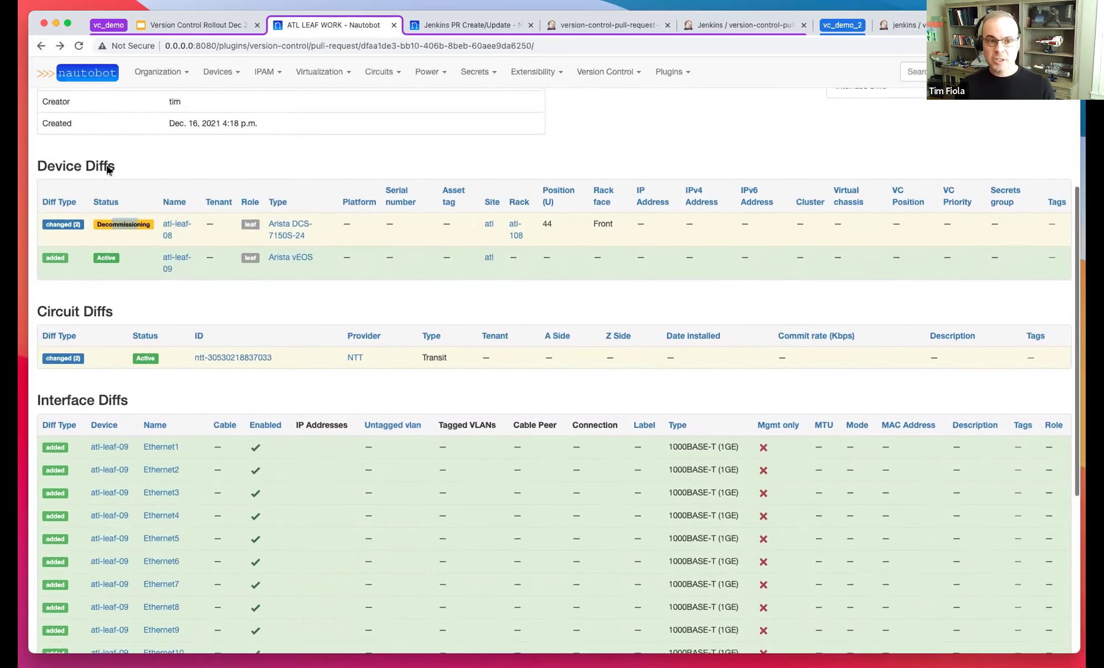
scroll(106, 163, up, 5)
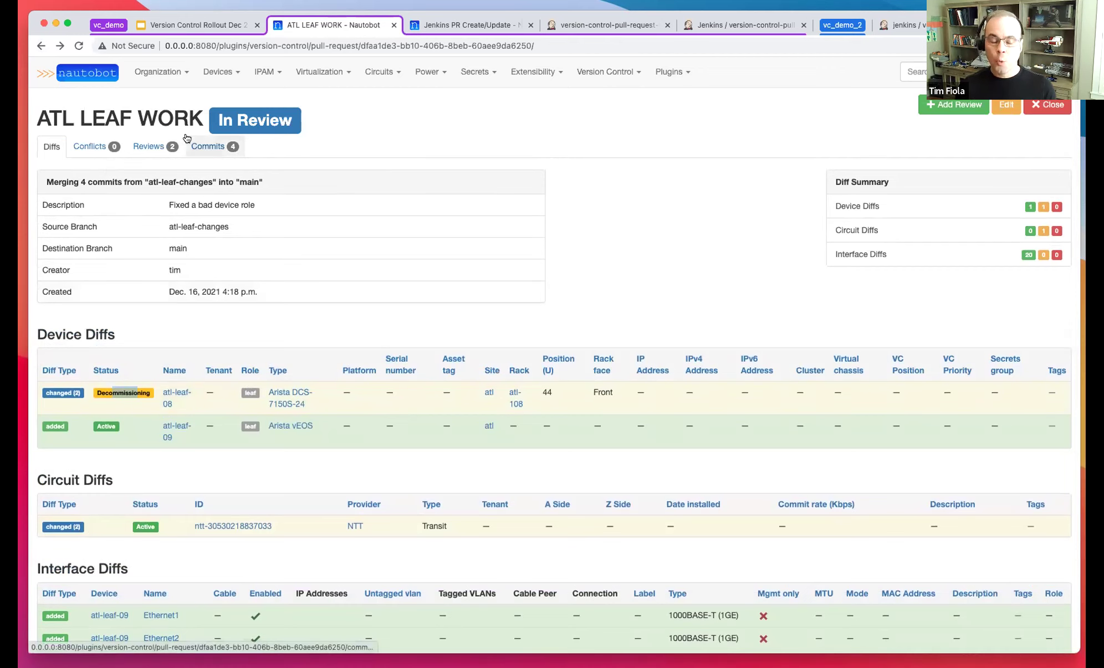
click(203, 148)
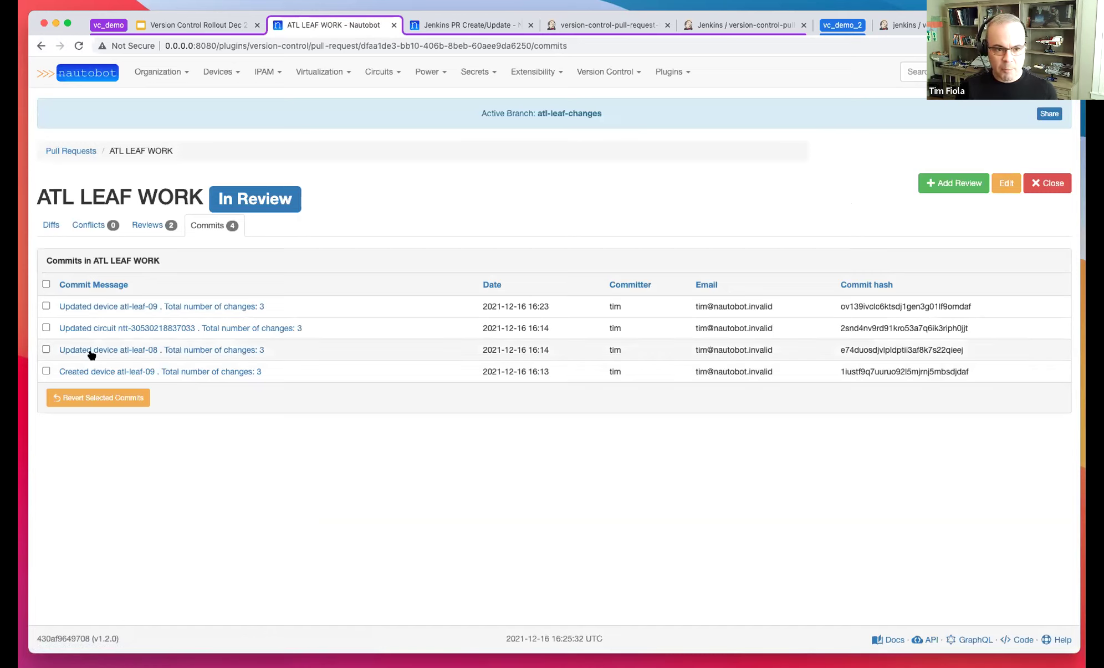
click(46, 349)
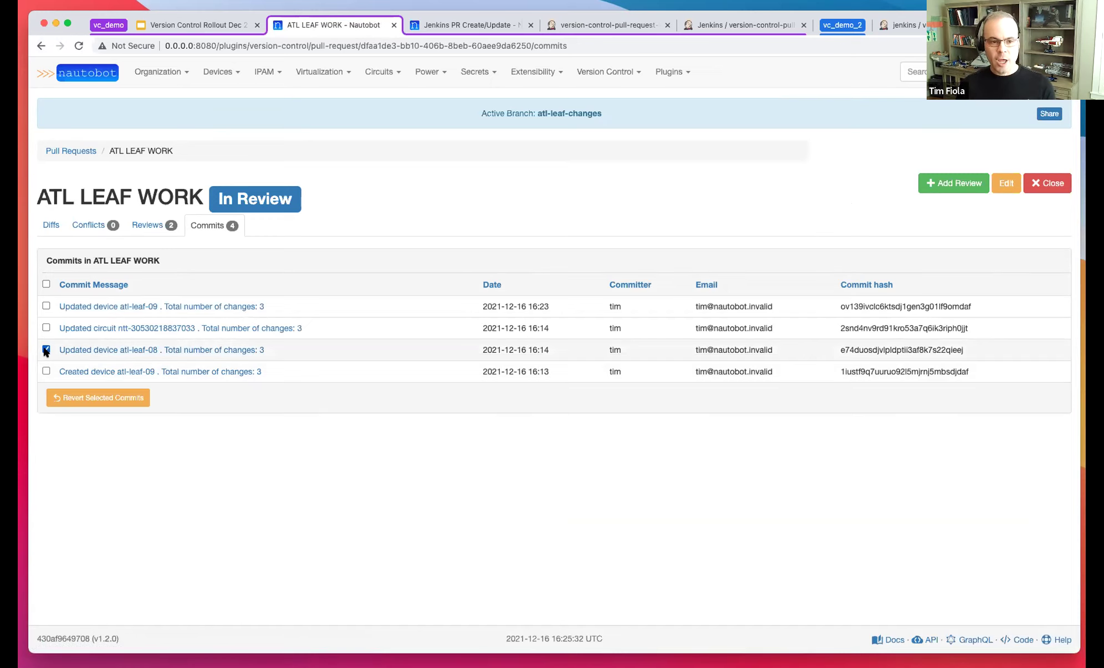
click(45, 284)
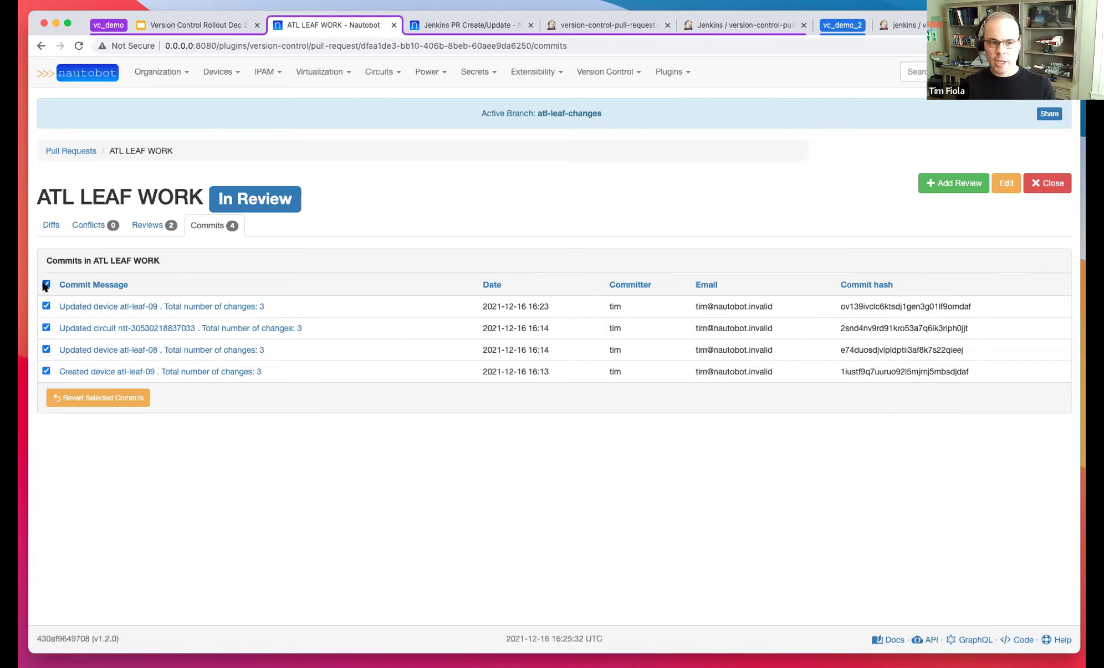
click(46, 284)
click(45, 307)
click(46, 350)
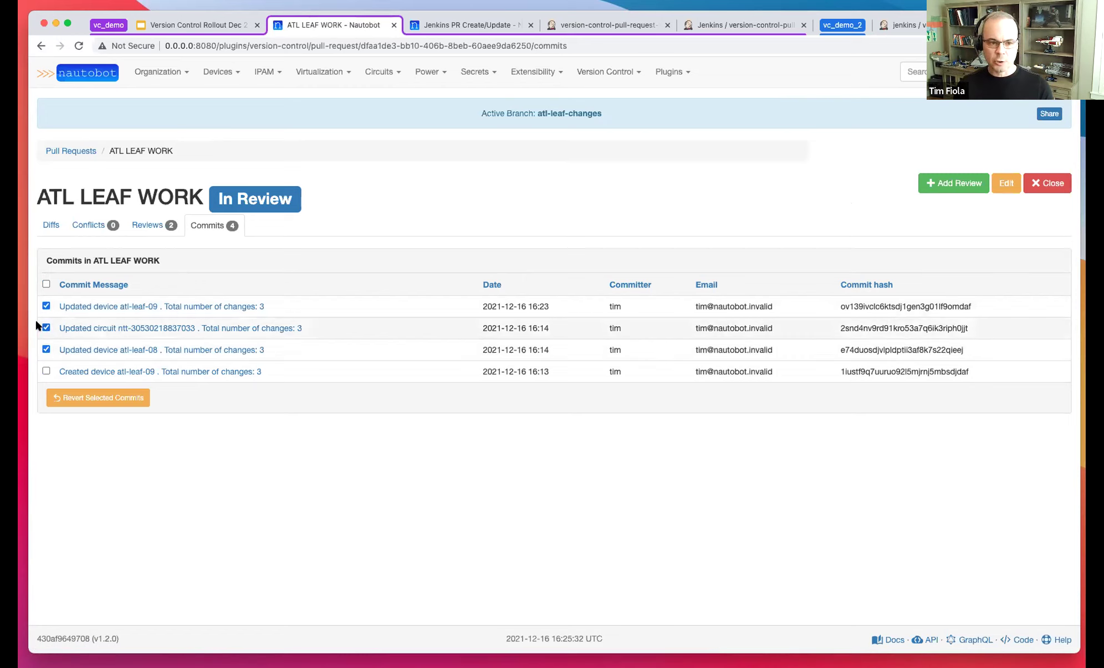
click(45, 328)
click(46, 306)
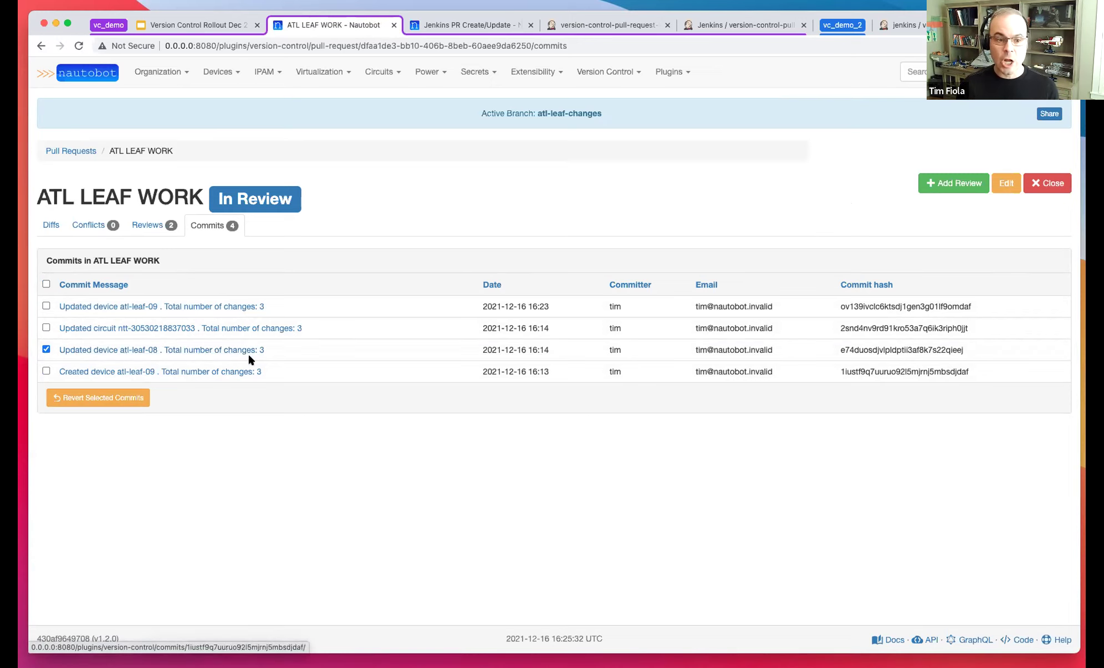
click(100, 398)
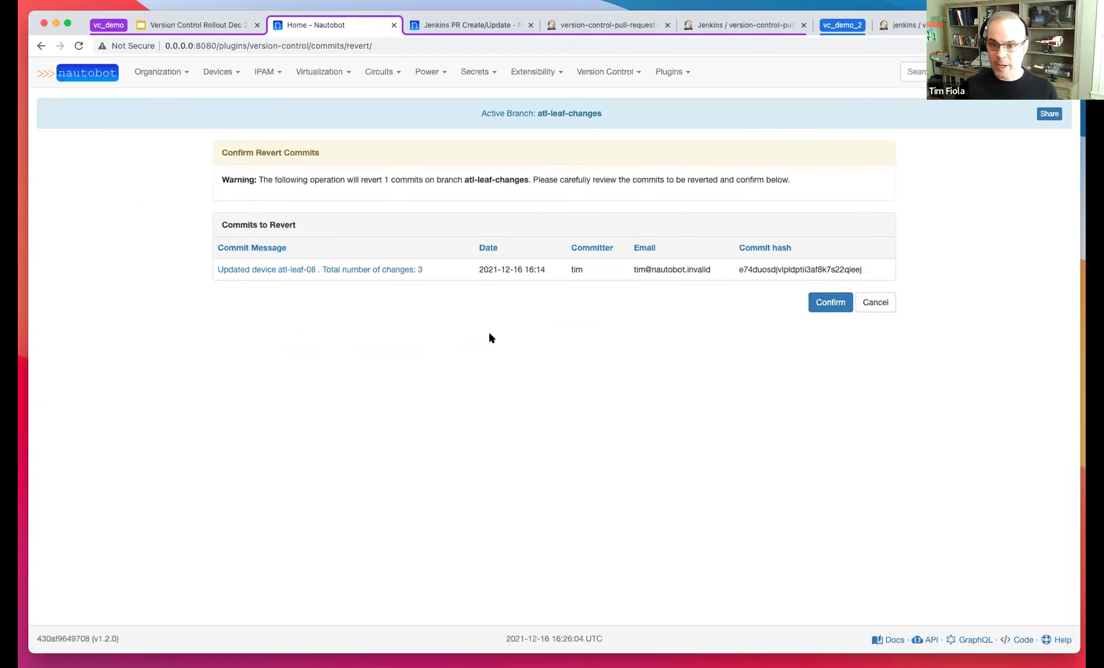
click(815, 306)
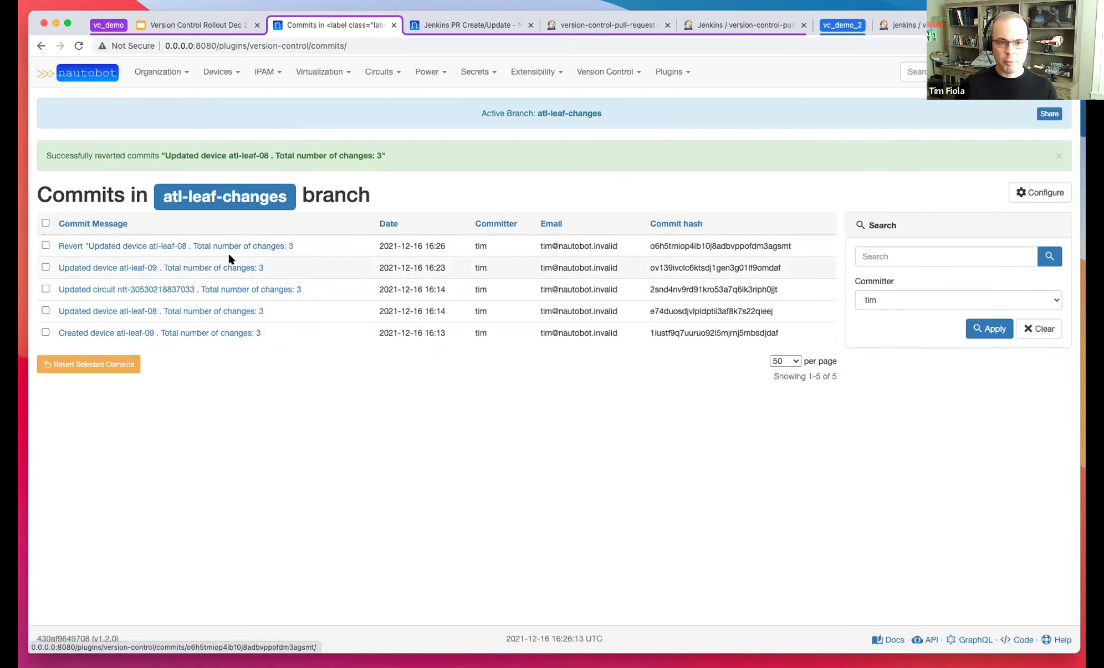
Reopen ATL LEAF WORK from the pull request list and check its diffs and reviews following the commit reversion
click(607, 73)
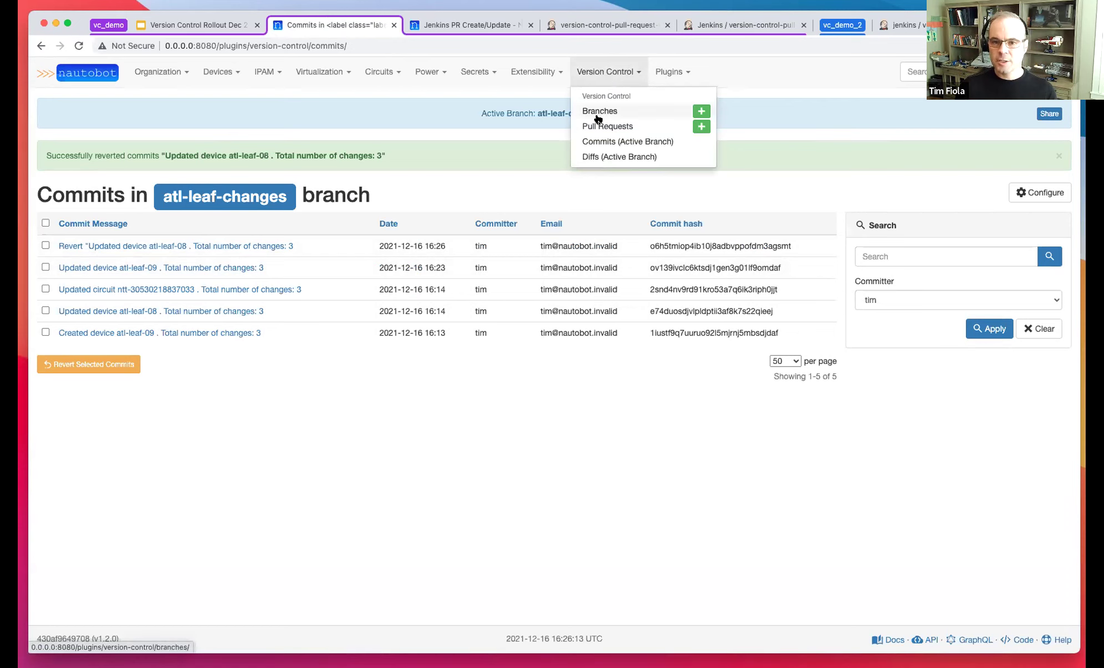
click(597, 125)
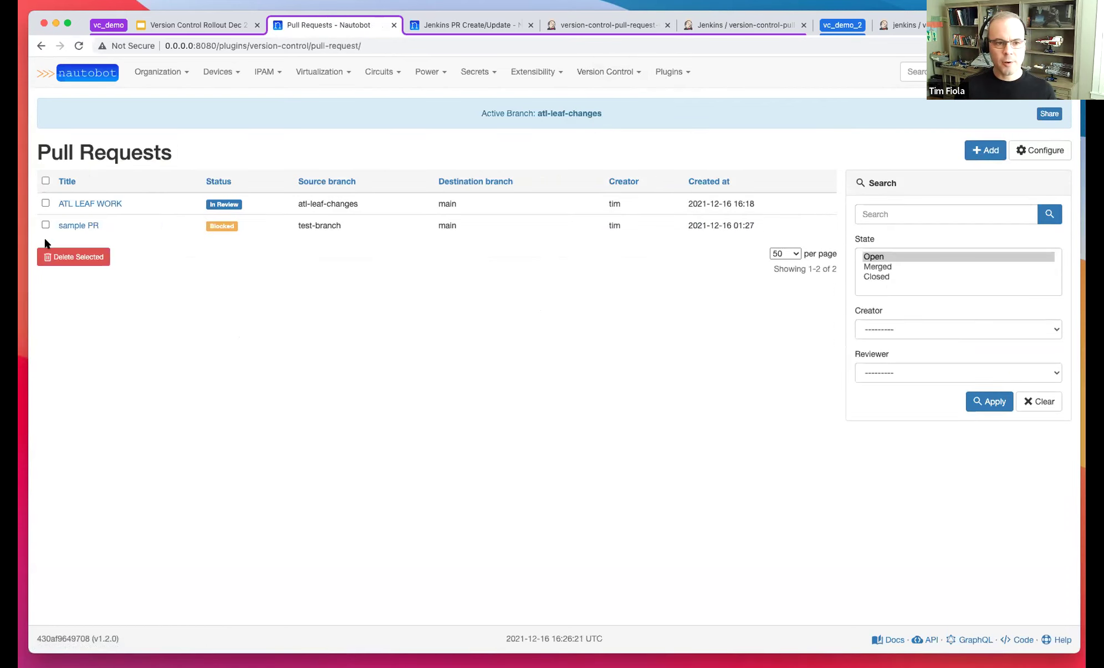
click(79, 205)
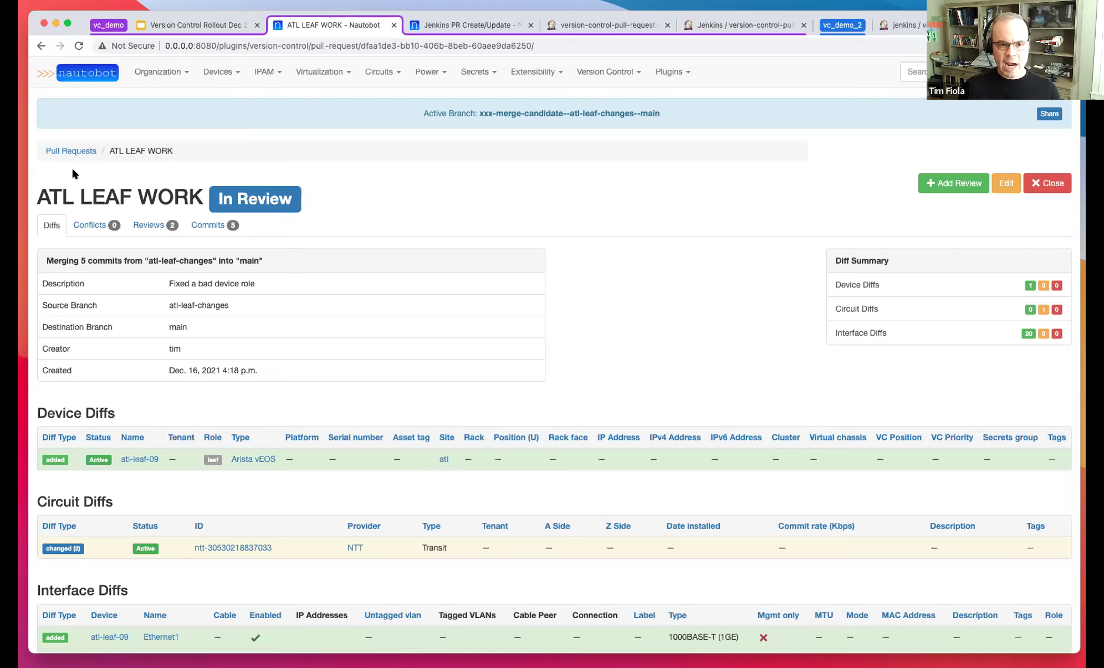
click(151, 226)
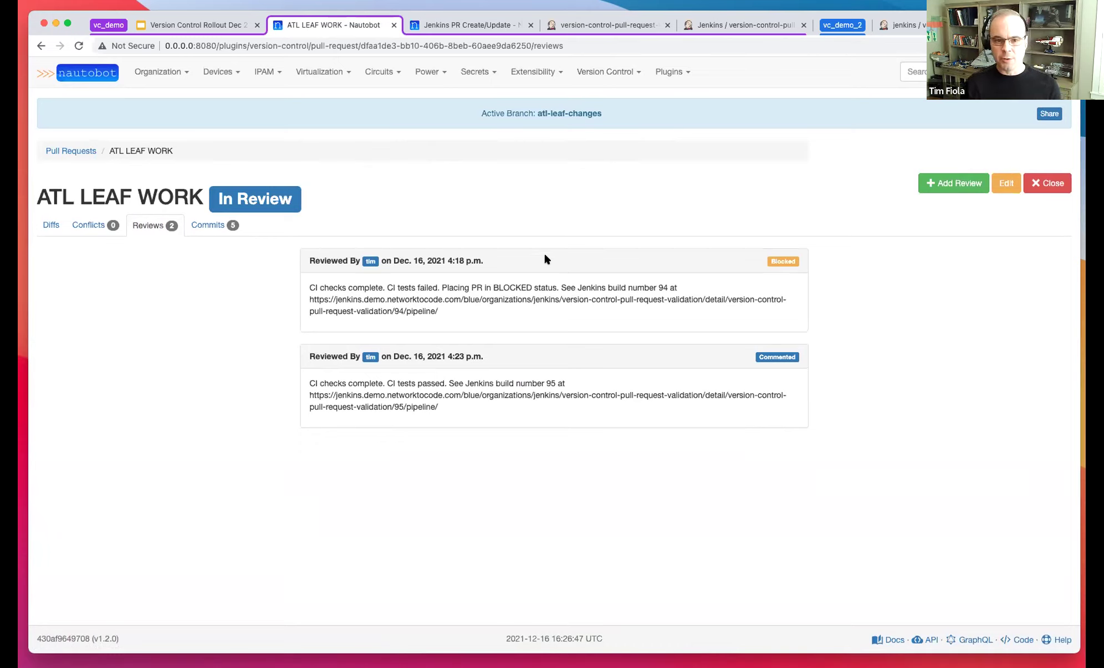
Start a new review of ATL LEAF WORK with the summary "I undid that leaf-08 decom status - that is postponed forever."
drag(318, 304, 368, 306)
click(375, 305)
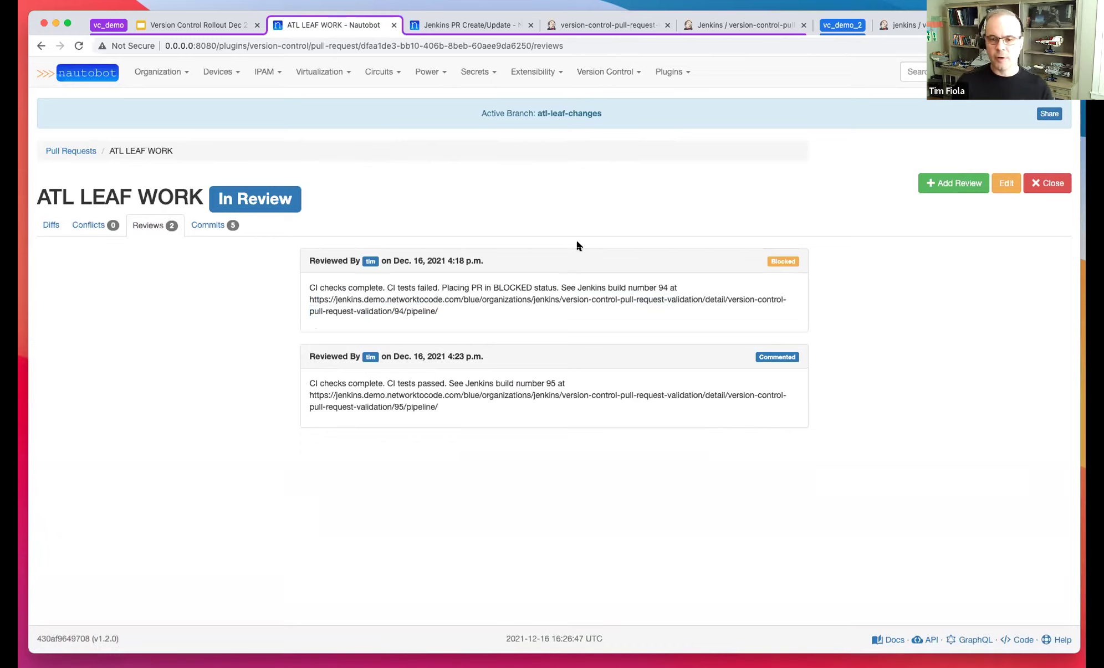
click(947, 184)
click(508, 268)
text(I und)
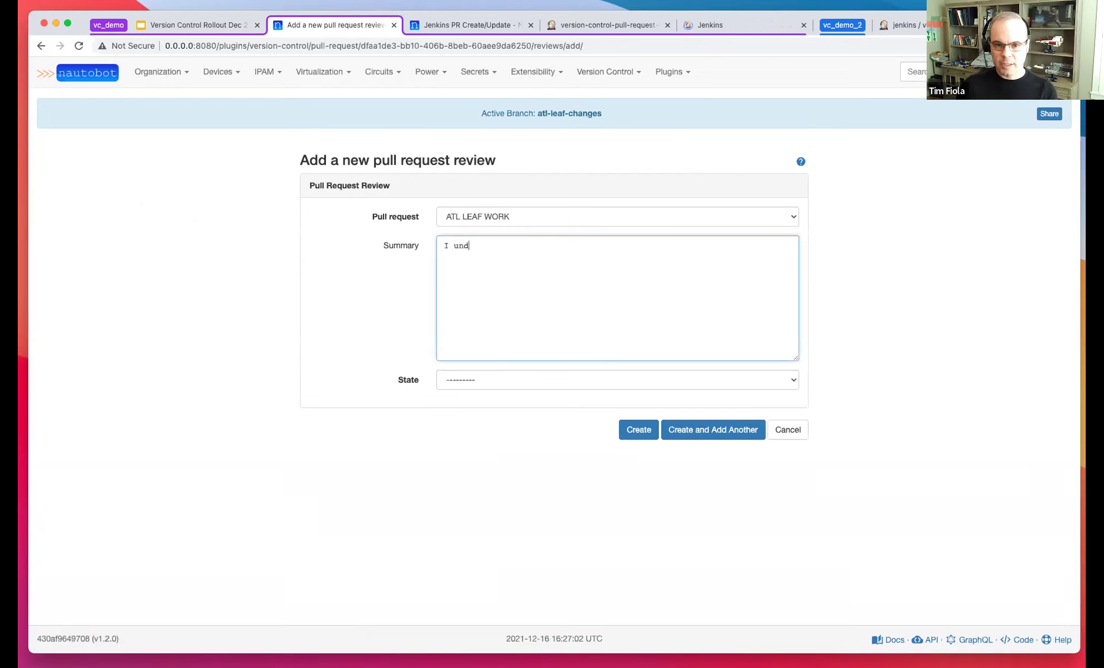
text(id that leaf)
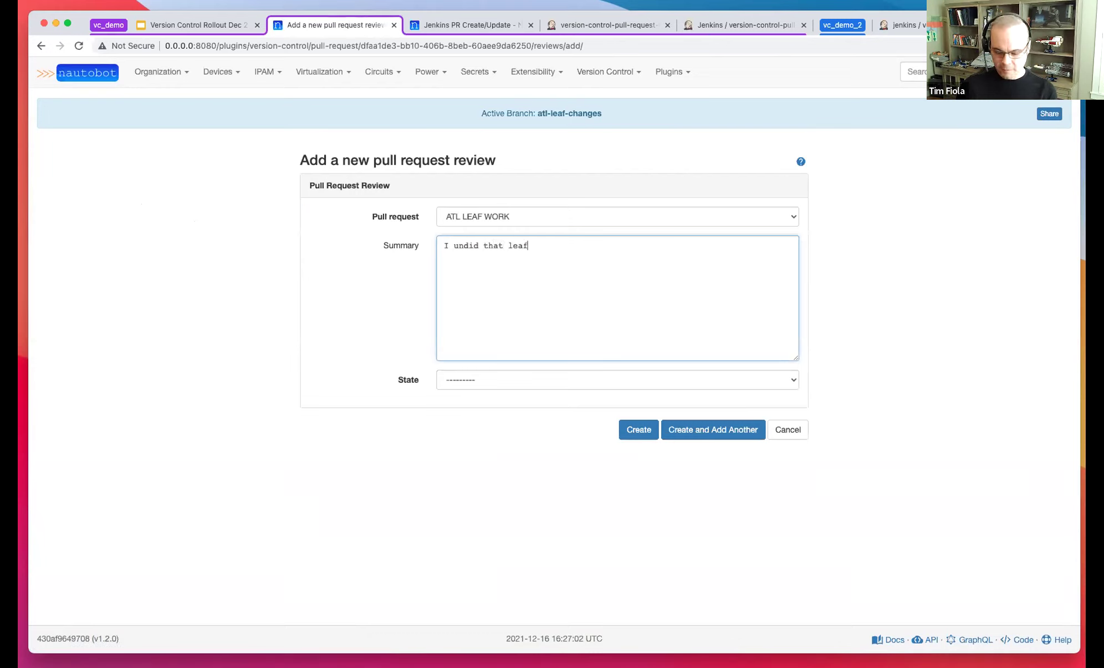
text(-08 decom)
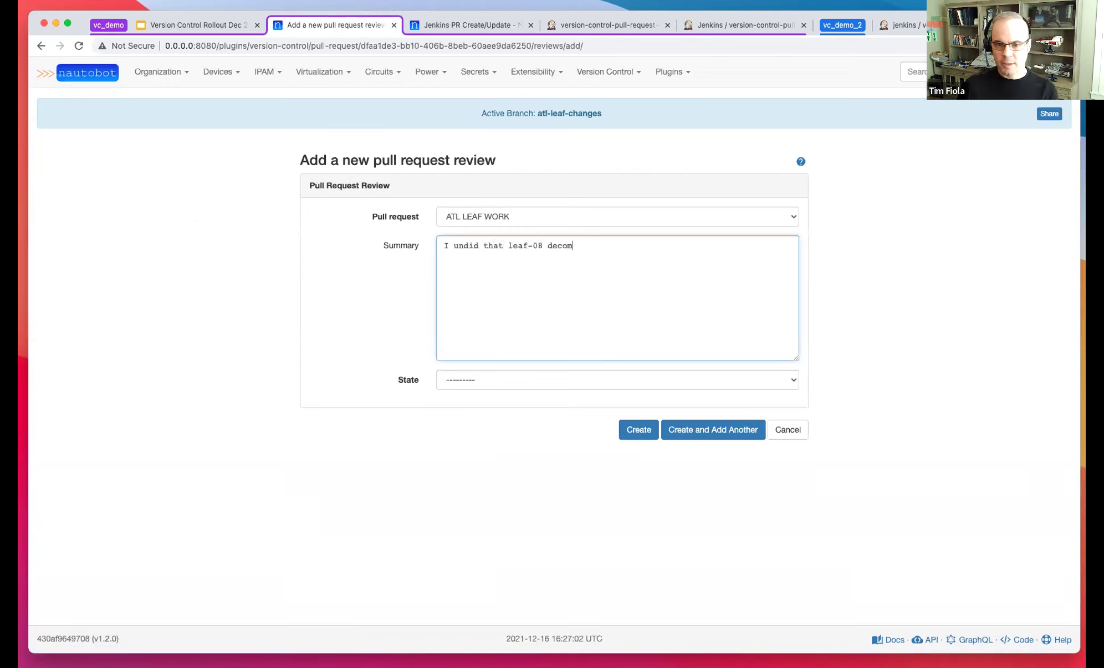
text( status - that is postponed forever.  )
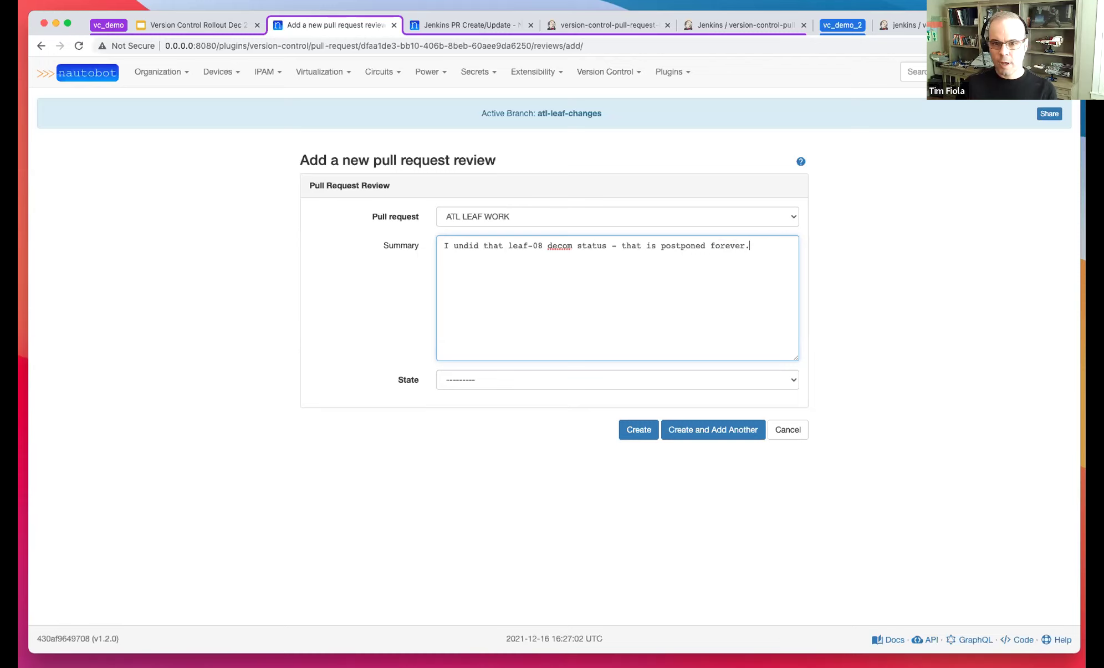
Add a separate paragraph to the summary reading "Also, does that circuit renew in March or April? I thought March"
text(Also, doe)
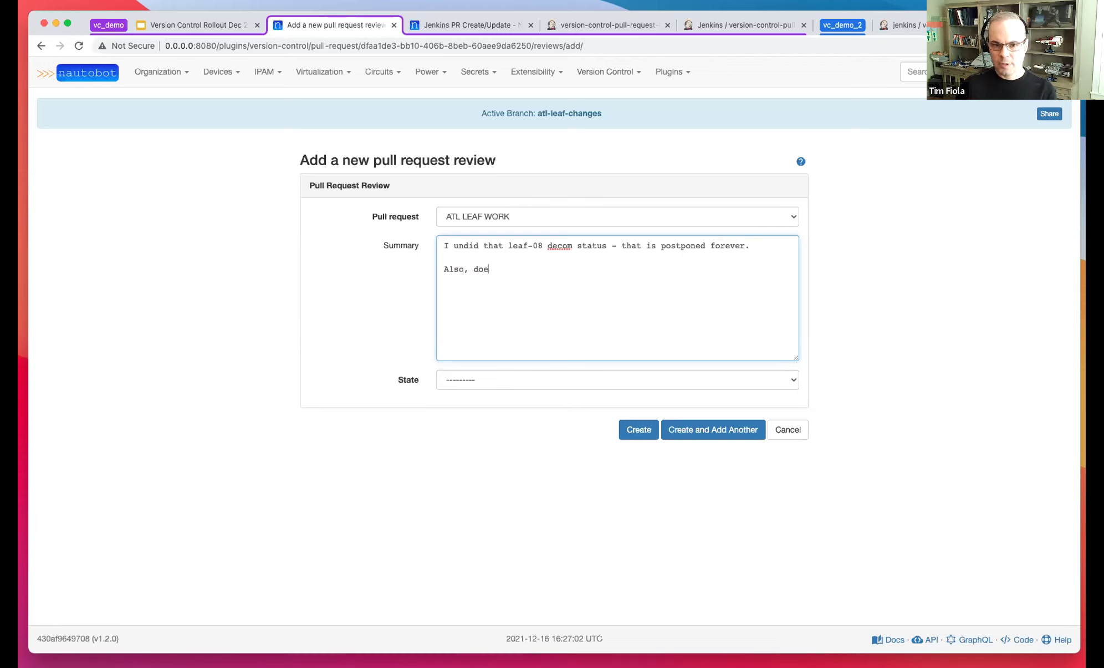
text(s that circuit )
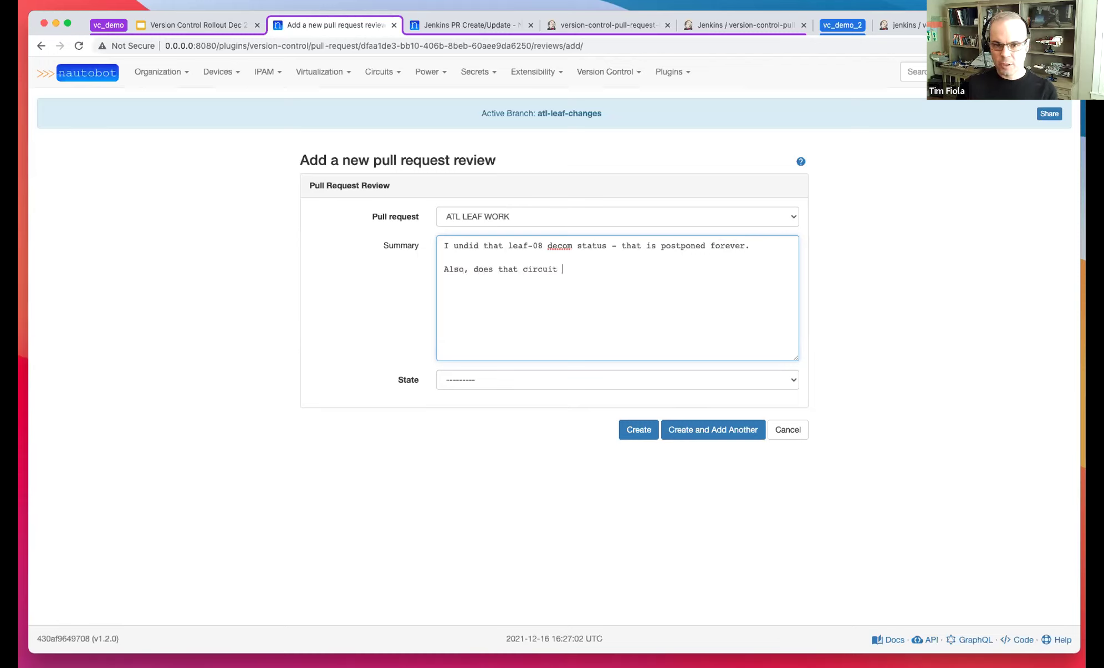
text(renew in March or April?  I tr)
key(BackSpace)
text(hought)
key(BackSpace)
key(BackSpace)
key(BackSpace)
key(BackSpace)
key(BackSpace)
key(BackSpace)
text(ought March)
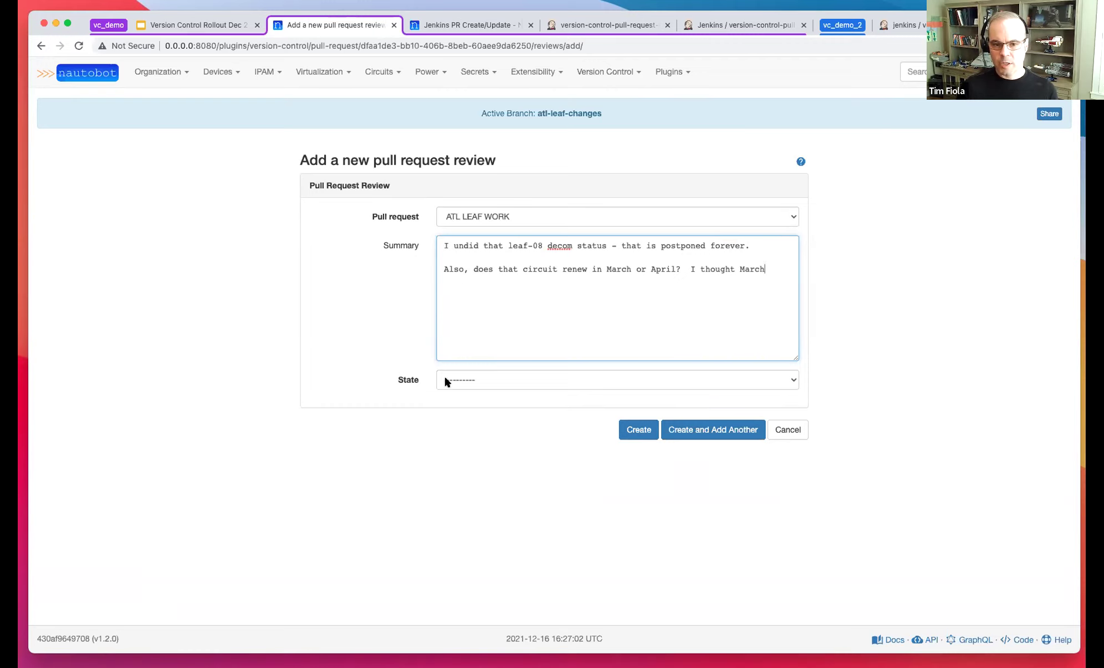
Set the review's state to Commented and create the review
click(445, 381)
key(Return)
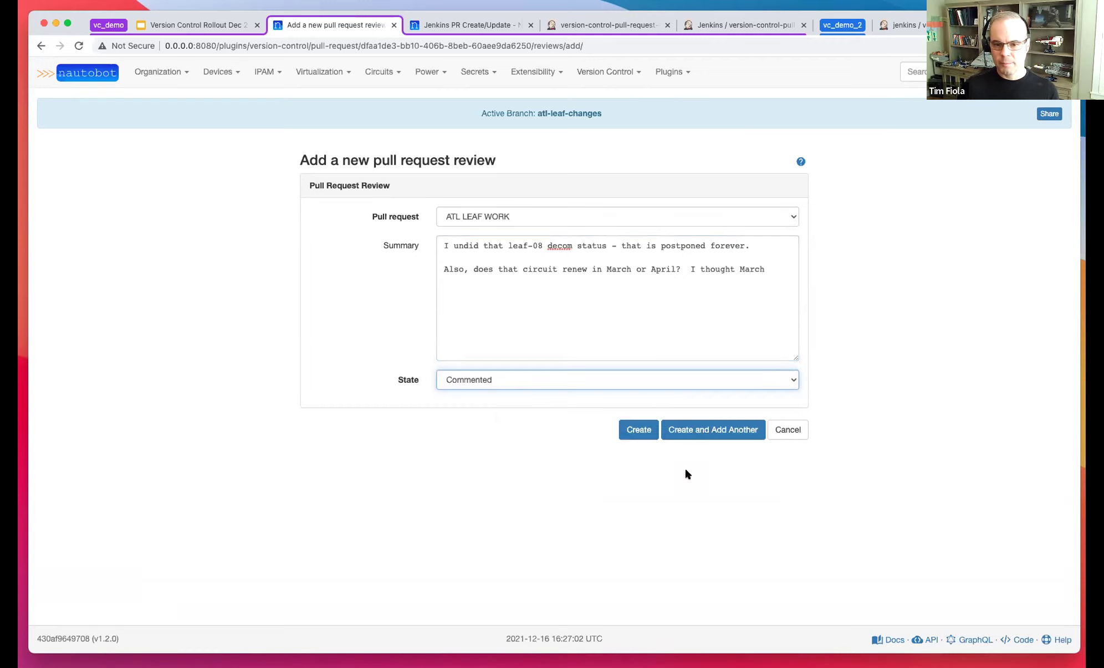
click(633, 436)
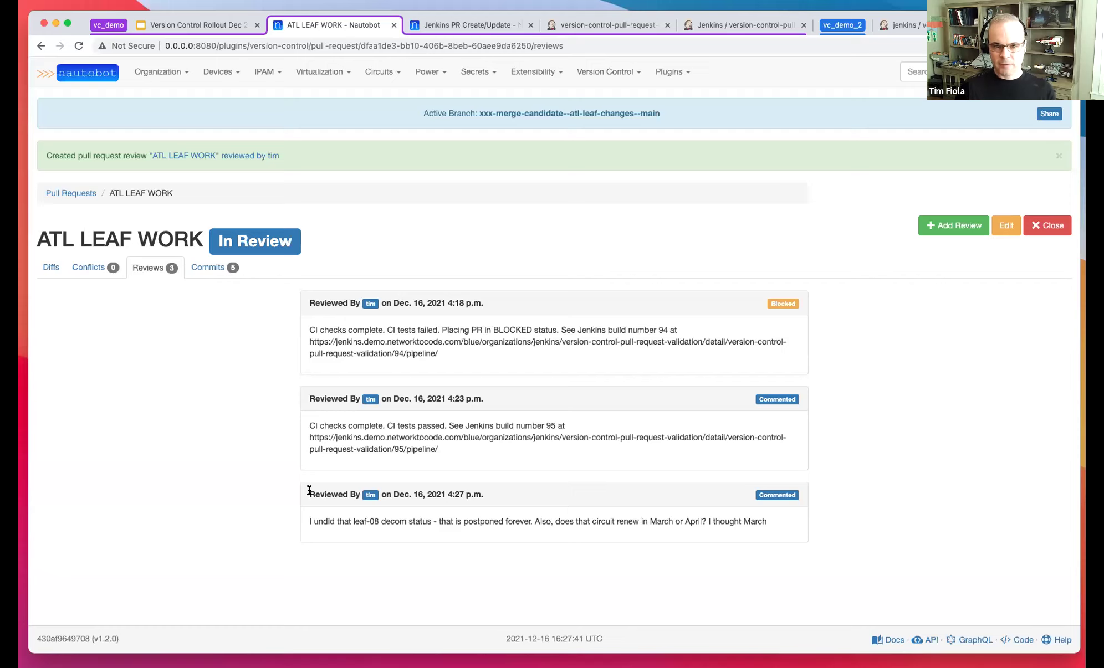
Highlight the newest review's remarks on the postponed decommissioning and its question about the circuit's renewal month
drag(432, 522, 594, 516)
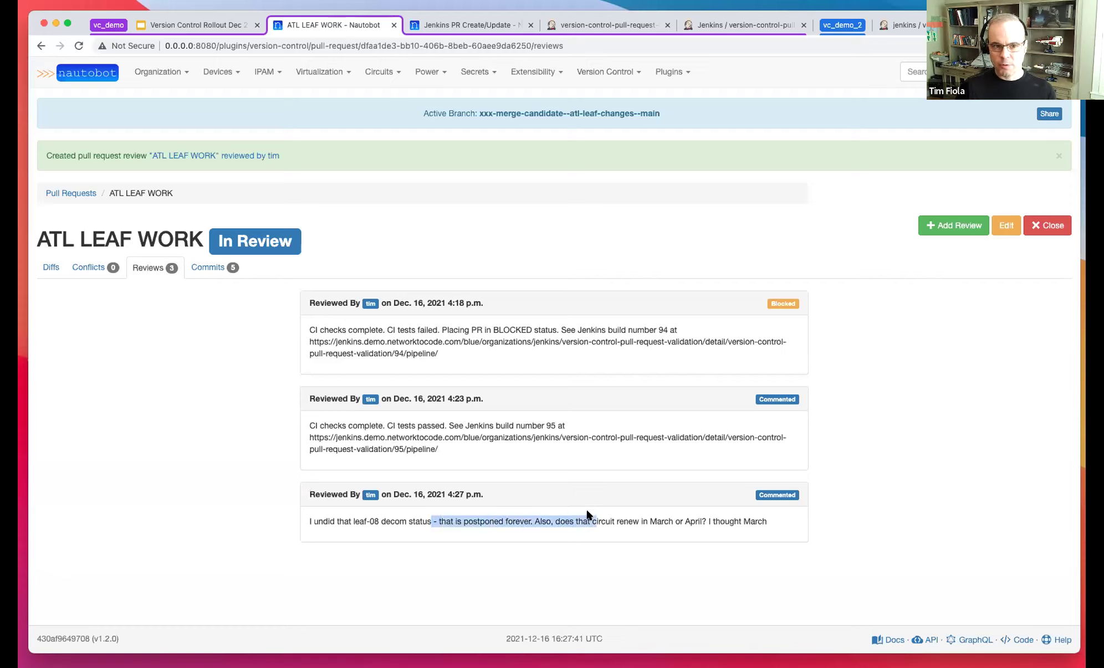
drag(638, 522, 683, 518)
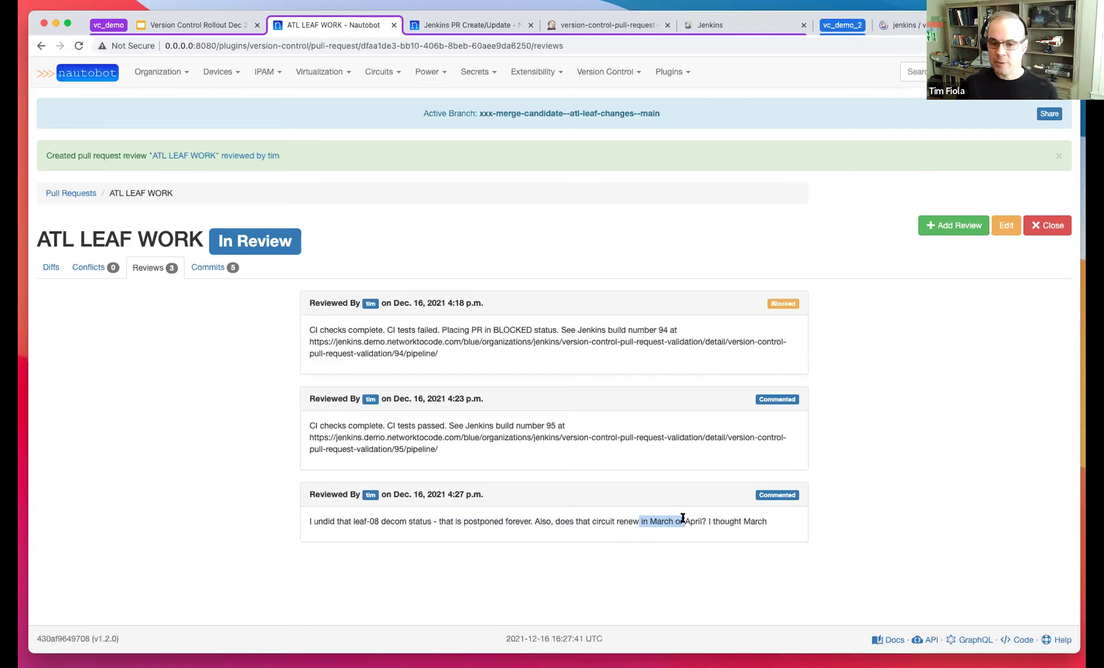
click(356, 529)
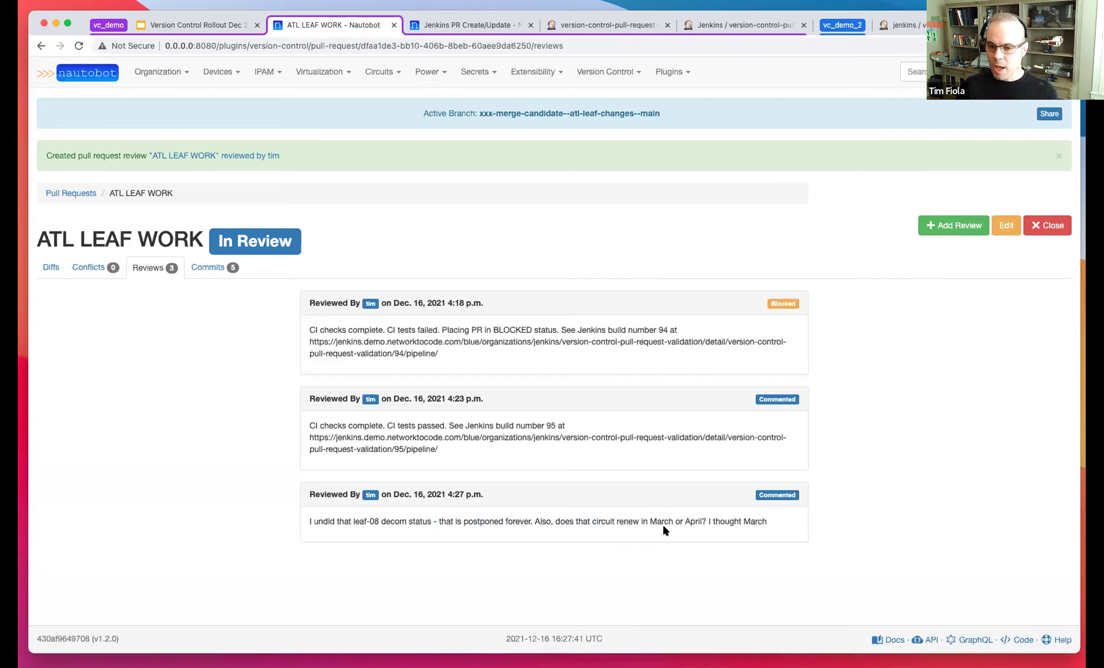
drag(533, 522, 768, 521)
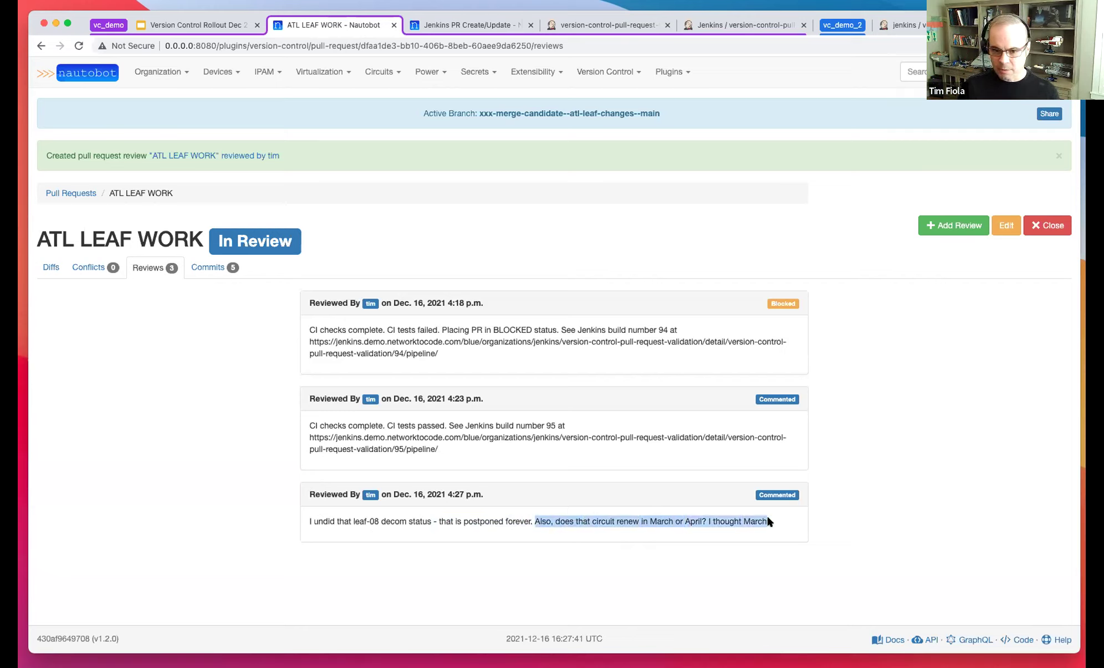
click(652, 349)
Start another review of ATL LEAF WORK with a summary opening "Thanks for undoing that change"
click(953, 225)
click(494, 300)
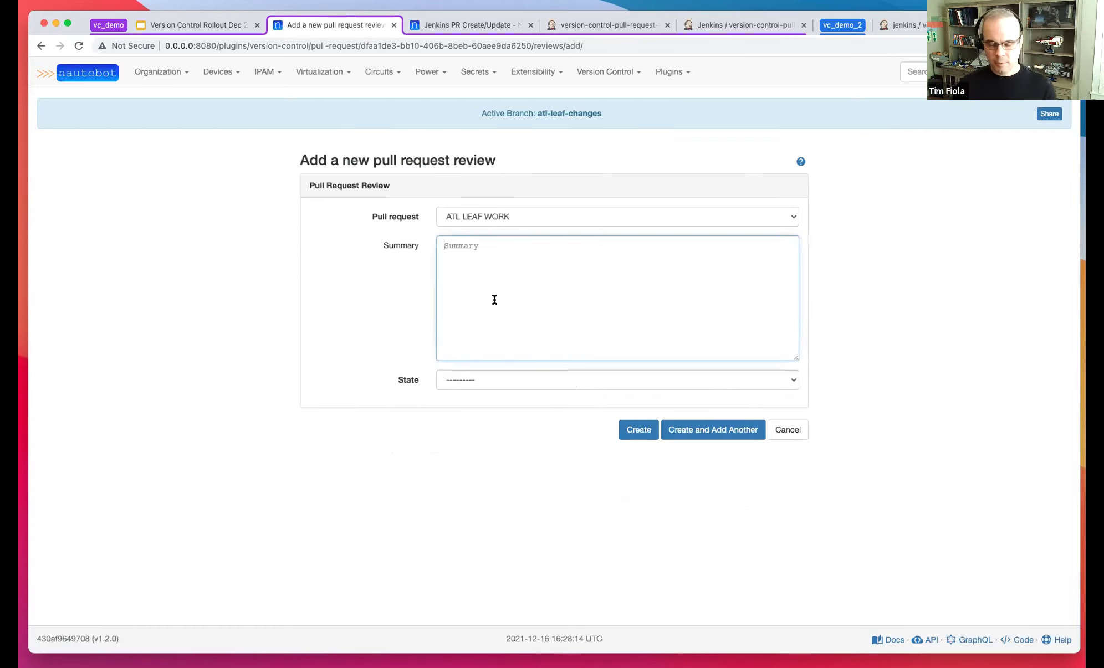
text(Thanks for )
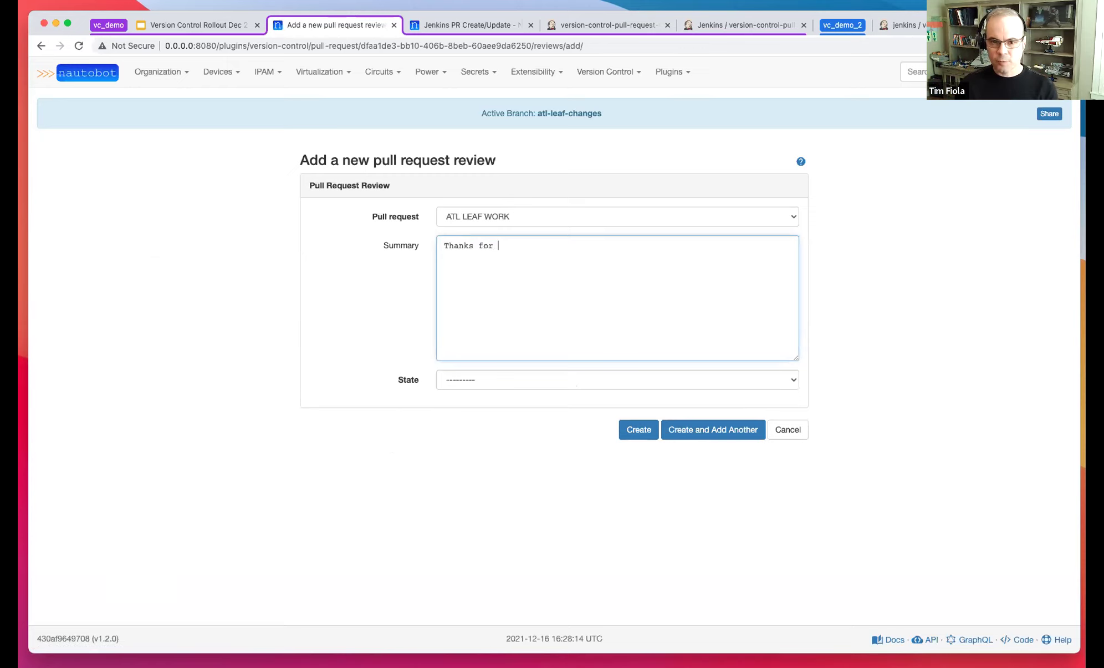
text(undoing that change)
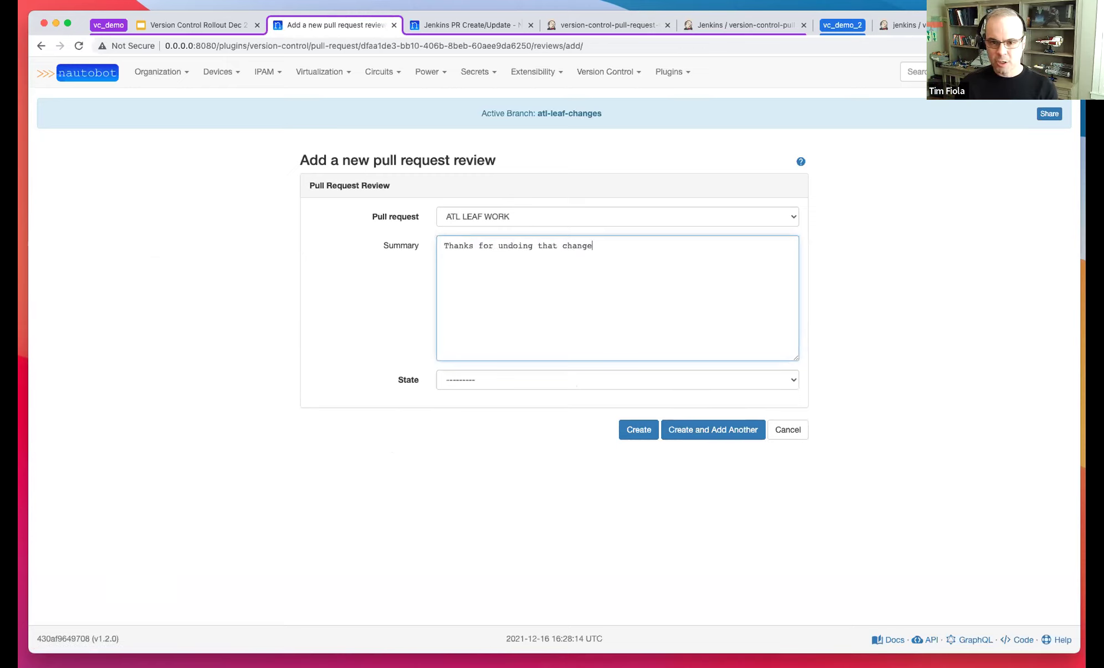
Complete the reply with a second paragraph reading "The circuit renews in April - I checked with the provider"
text(.  The cir)
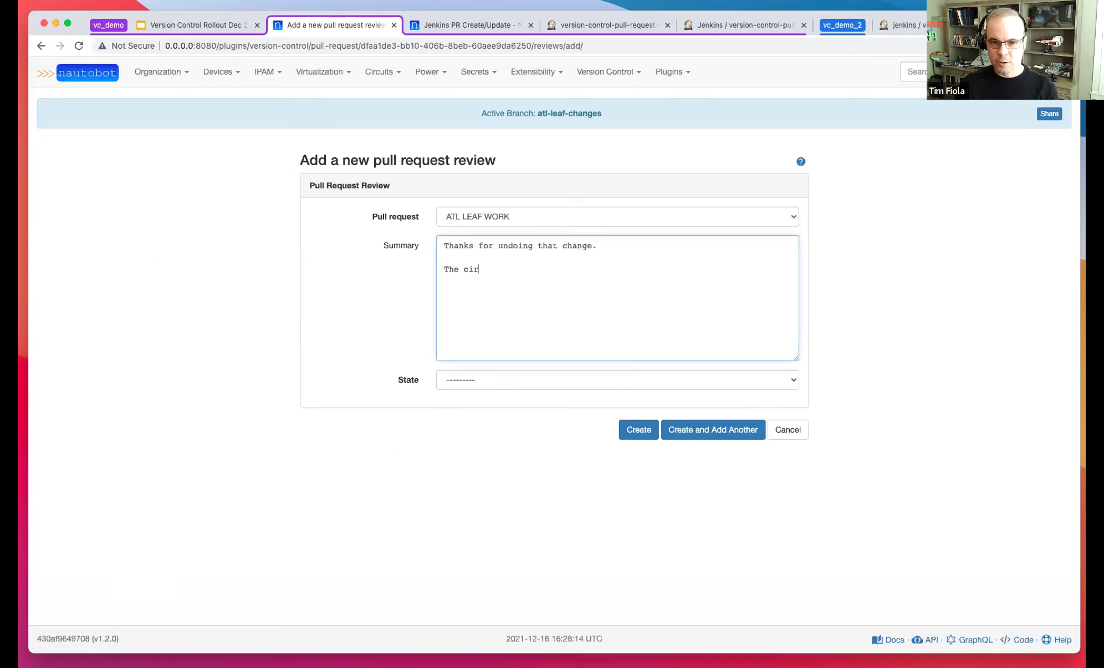
text(cuit rewew)
key(BackSpace)
key(BackSpace)
text(ews)
key(BackSpace)
key(BackSpace)
key(BackSpace)
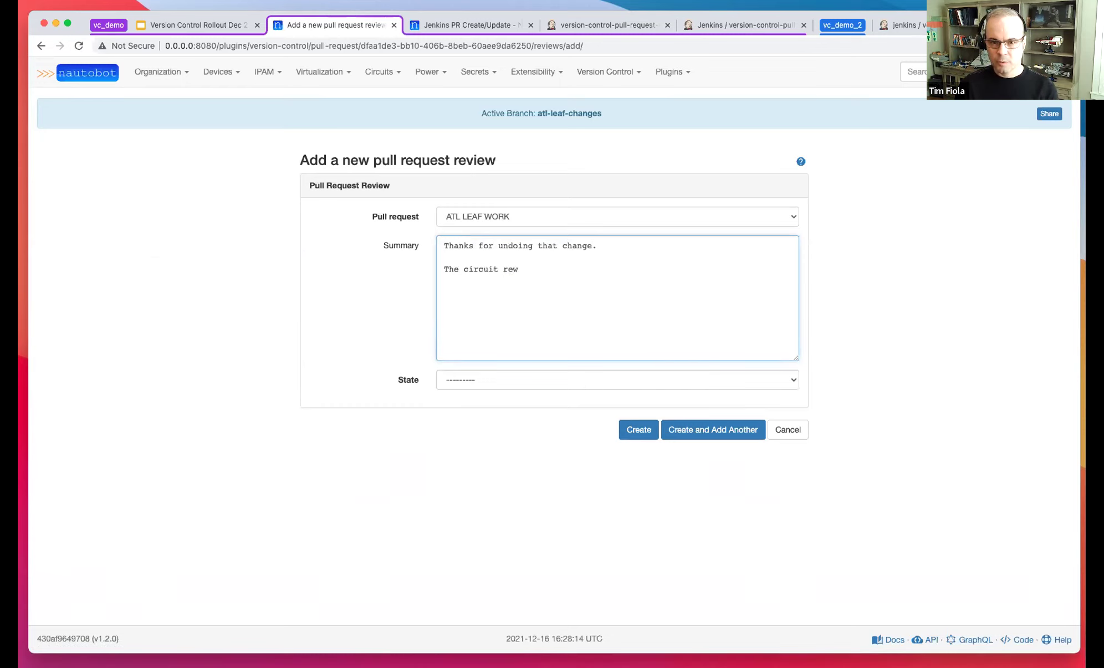
key(BackSpace)
text(news in )
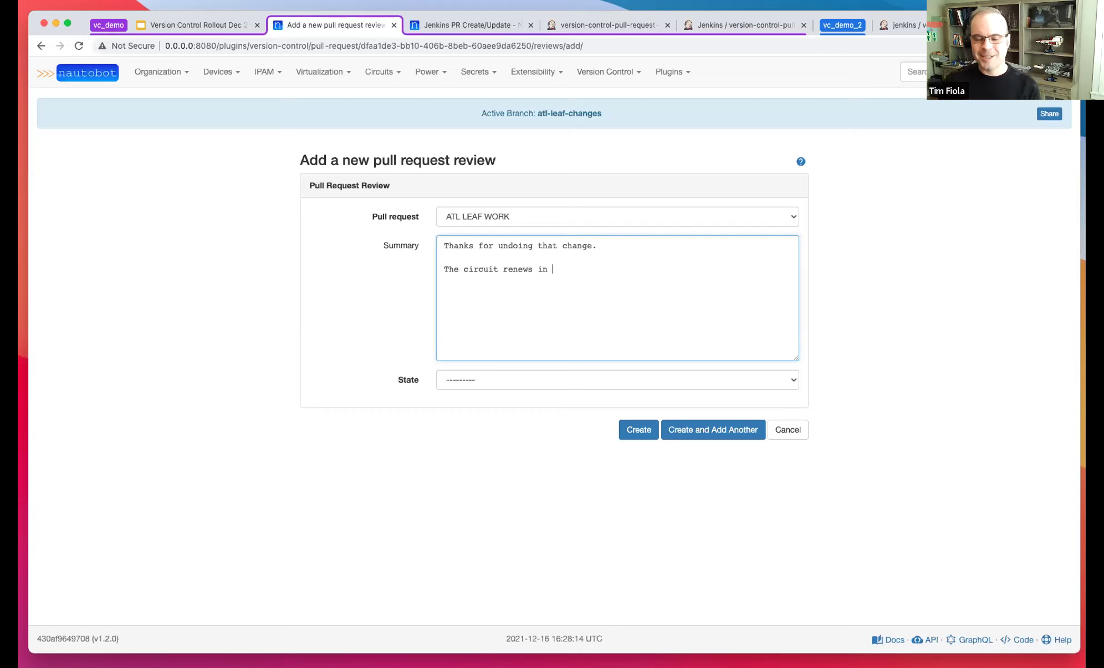
text(April - I checked with the rovi)
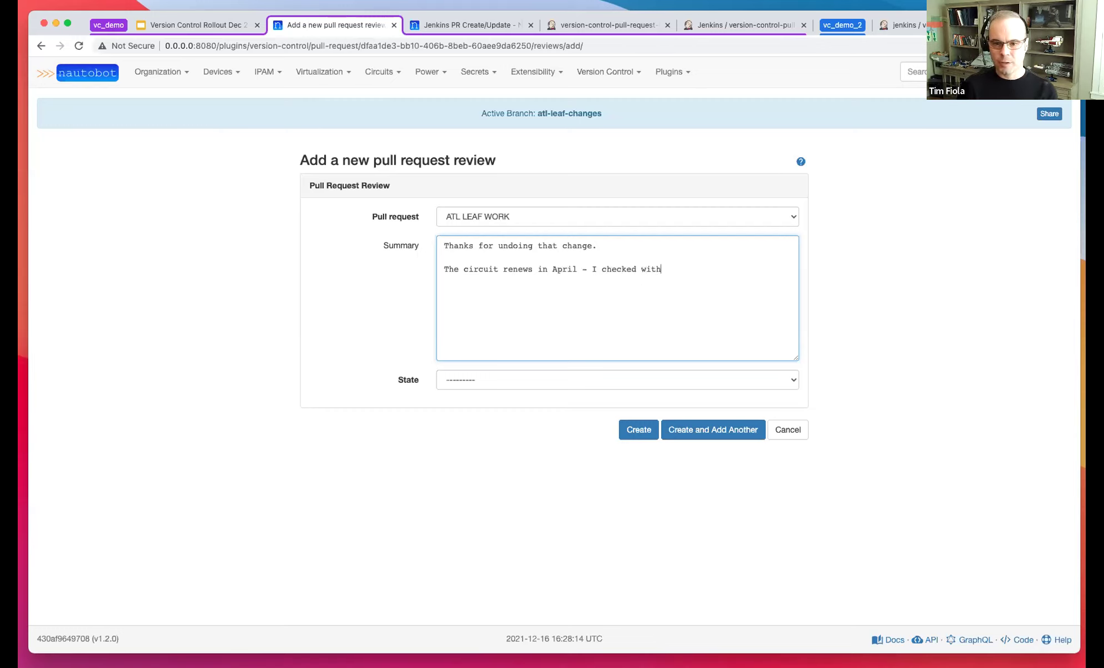
key(BackSpace)
key(BackSpace)
key(BackSpace)
key(BackSpace)
text(provider)
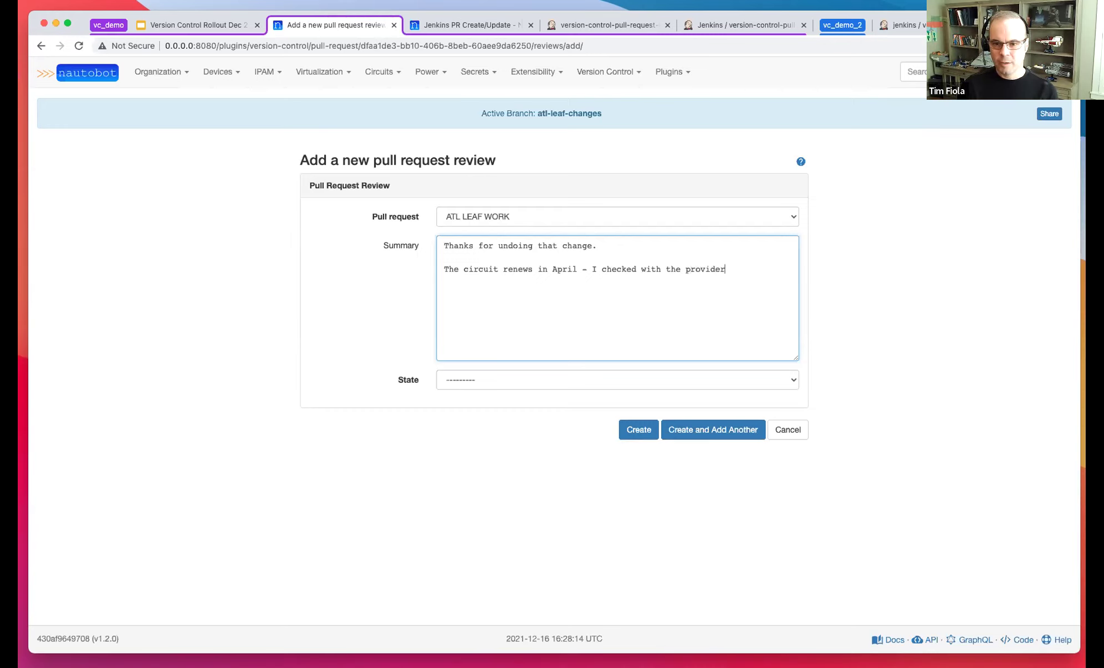
Mark the reply about the April renewal as Commented and submit it to the pull request
click(456, 380)
key(Return)
click(638, 432)
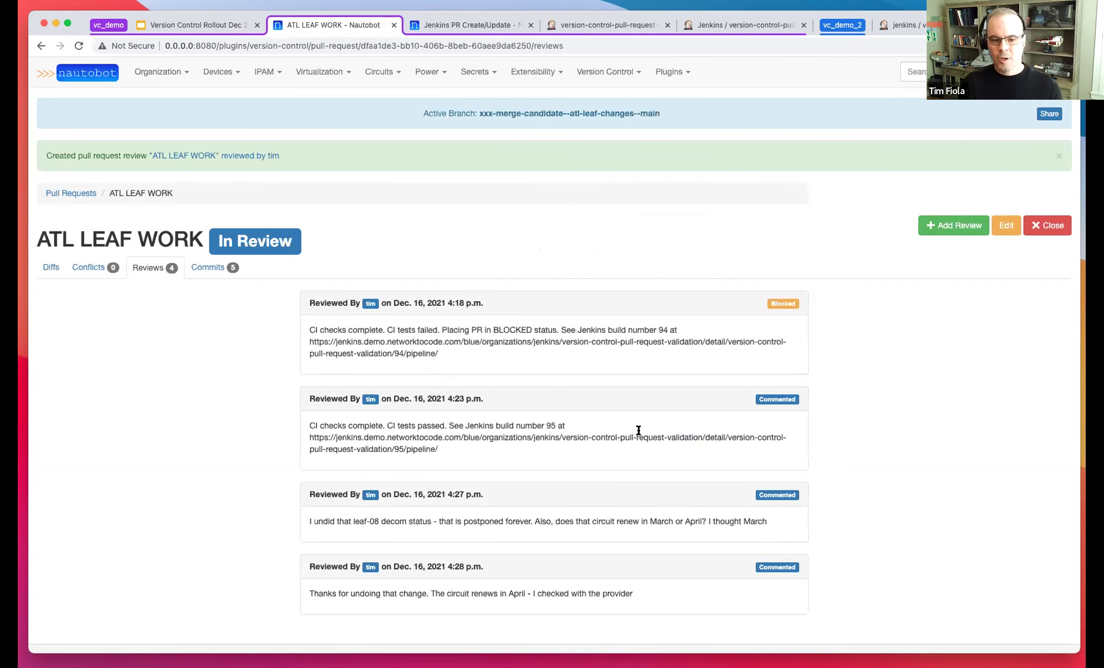
Review the discussion thread and highlight the latest reply's sentence about the circuit's renewal
scroll(638, 430, down, 1)
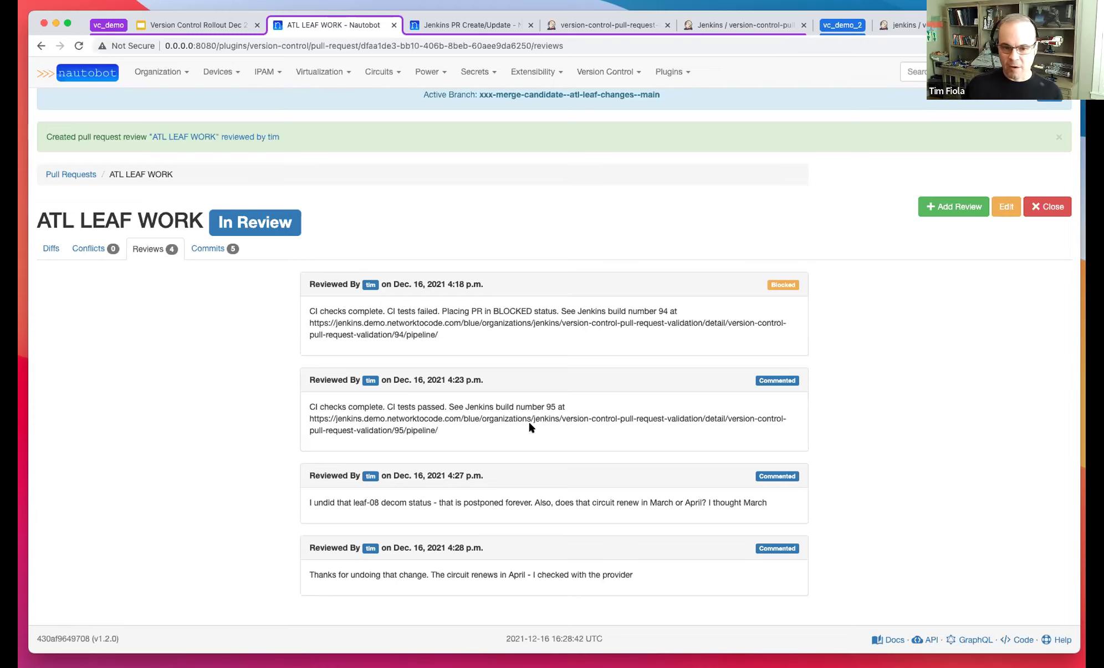
drag(338, 577, 606, 572)
click(346, 574)
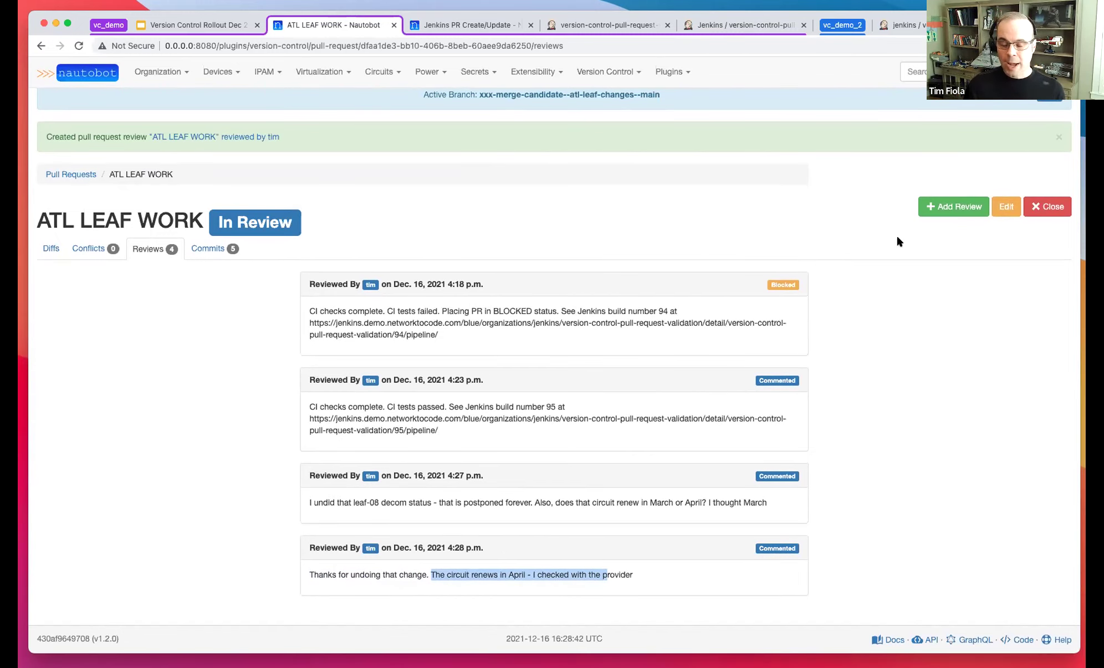
Create a review of ATL LEAF WORK with the summary "This looks good!" and the state Approved
click(936, 220)
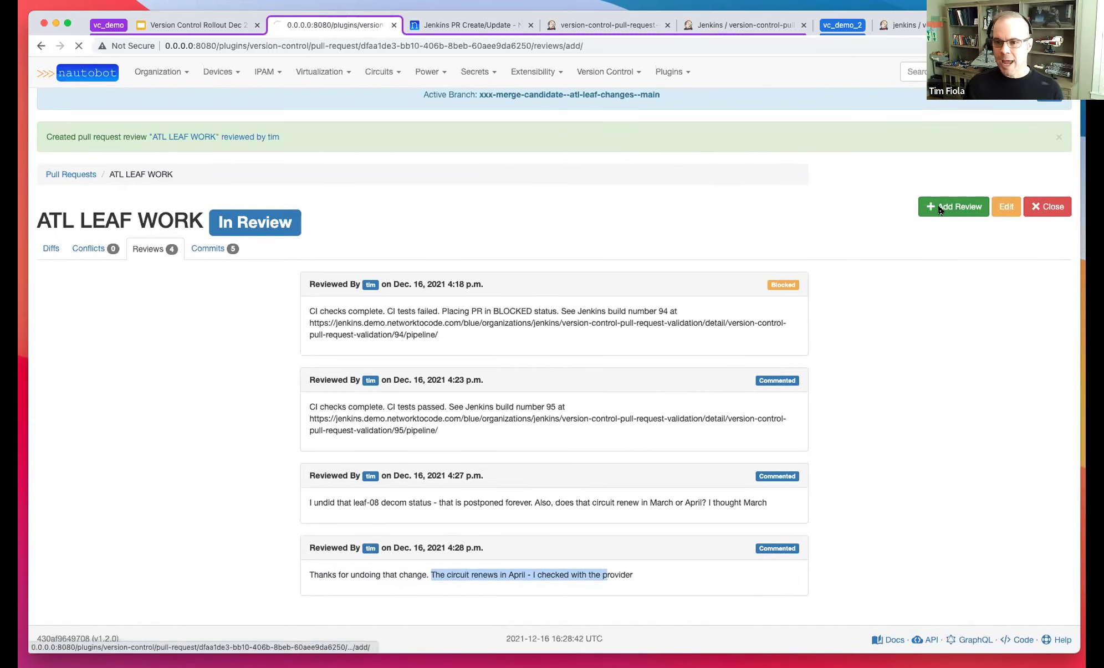
click(543, 270)
text(T)
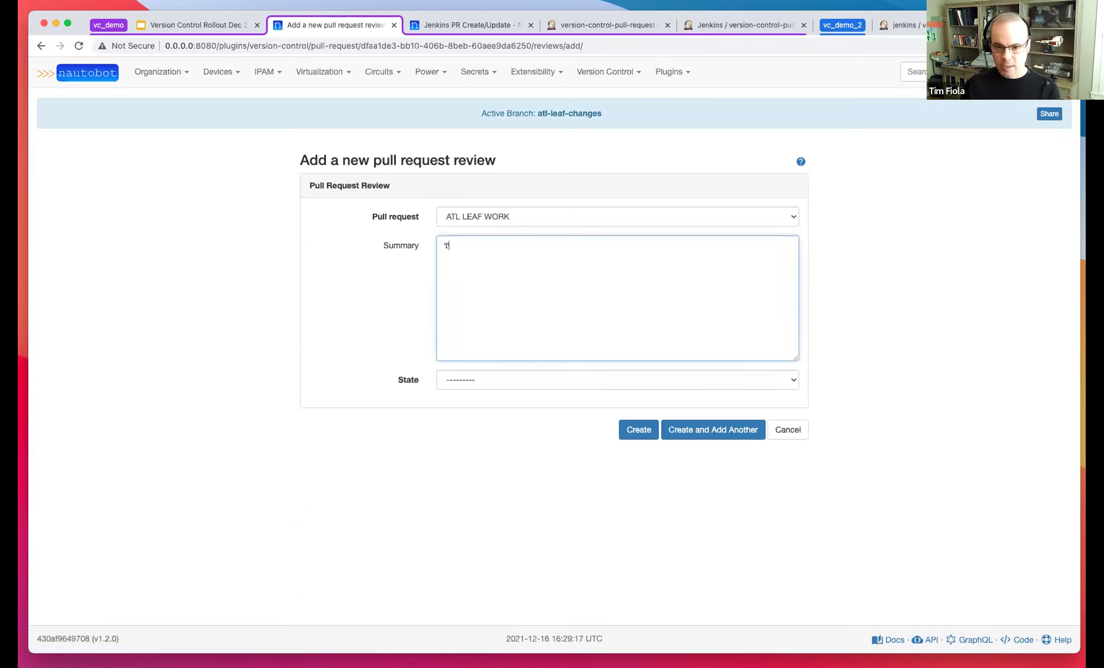
text(his loo)
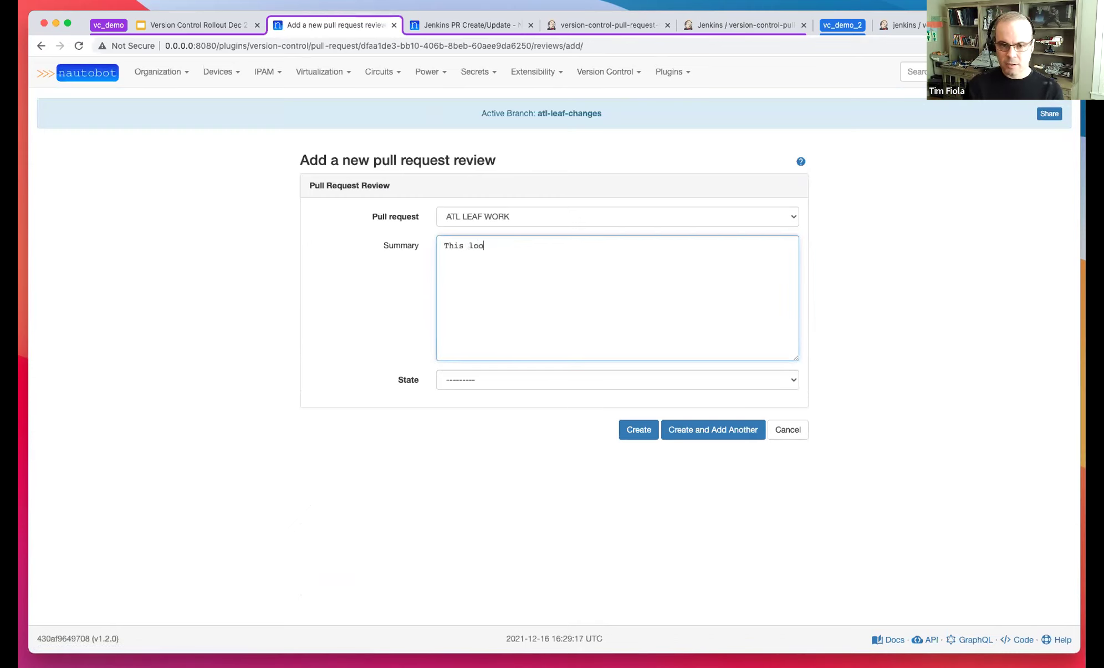
text(ks good!)
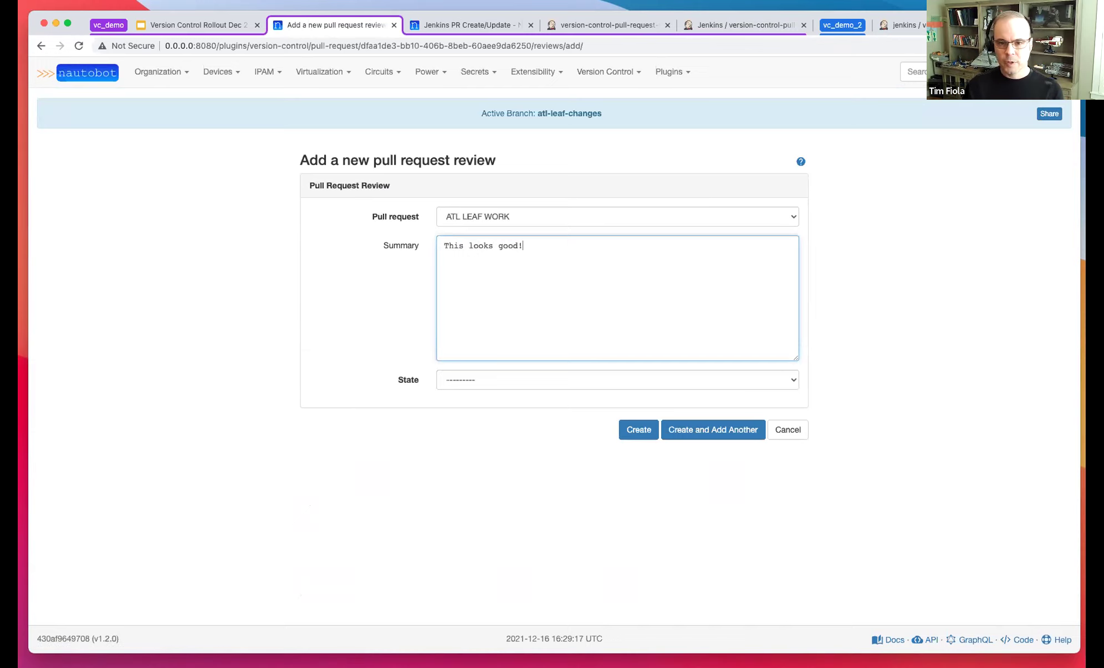
click(475, 379)
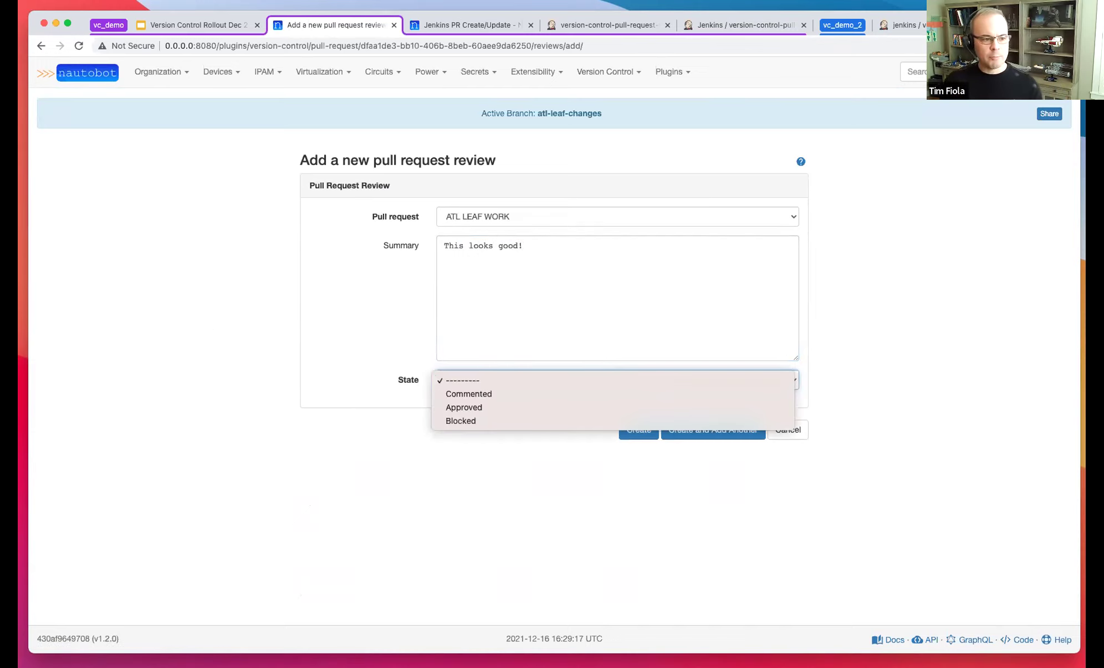
click(532, 409)
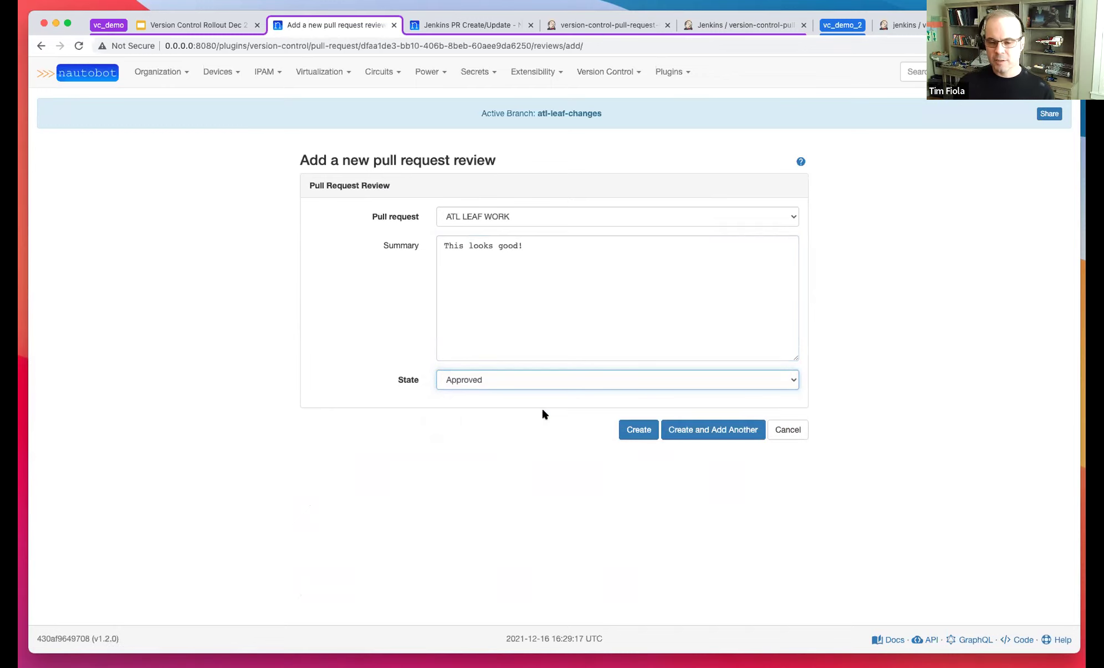
click(630, 430)
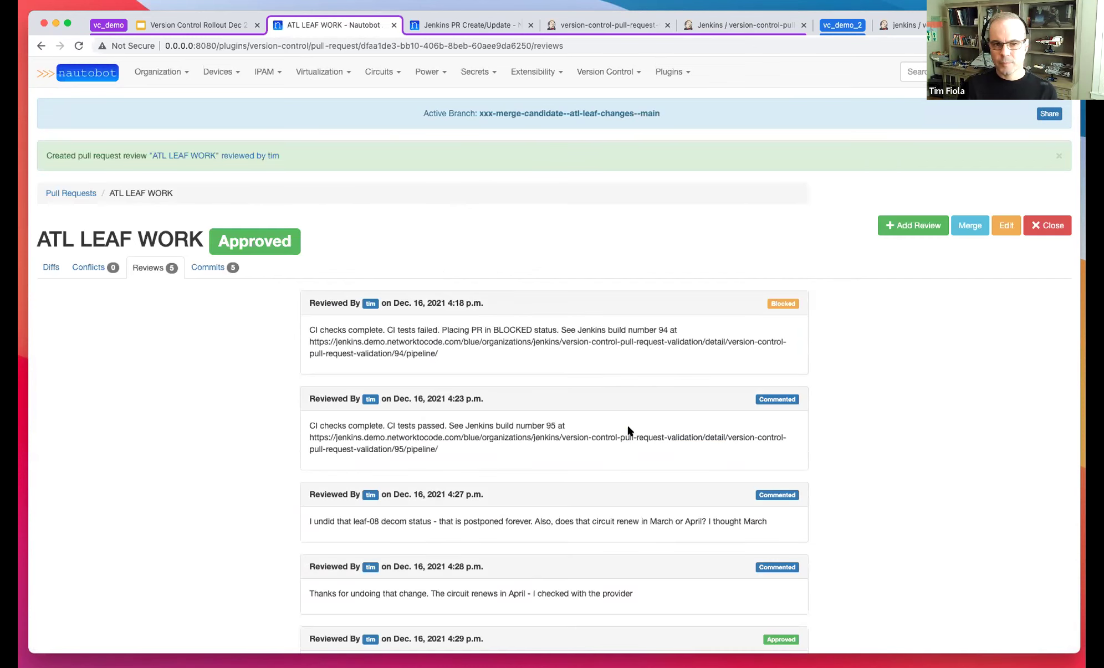
Inspect the approval review at the end of the thread and the merge option on the pull request
scroll(626, 424, down, 2)
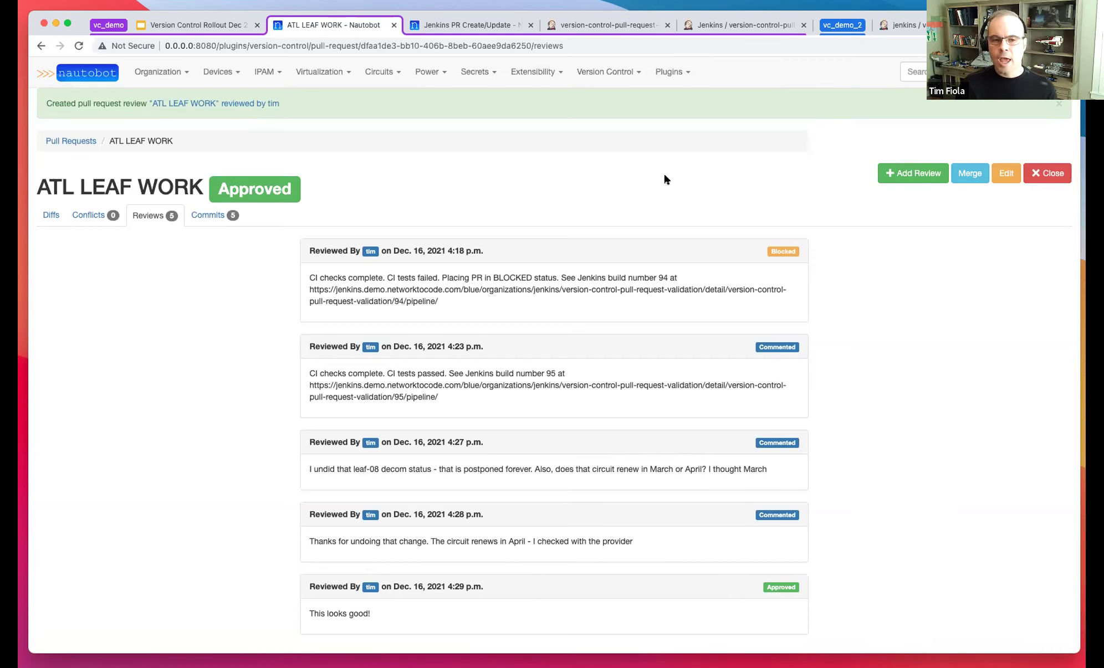
scroll(694, 257, up, 5)
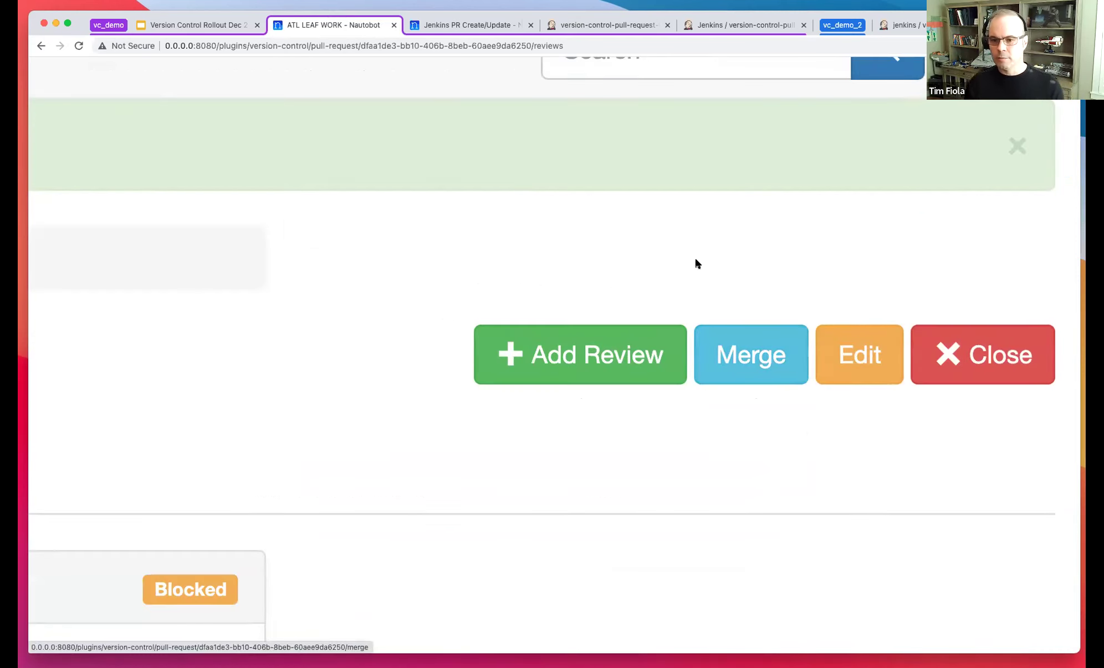
scroll(688, 264, down, 5)
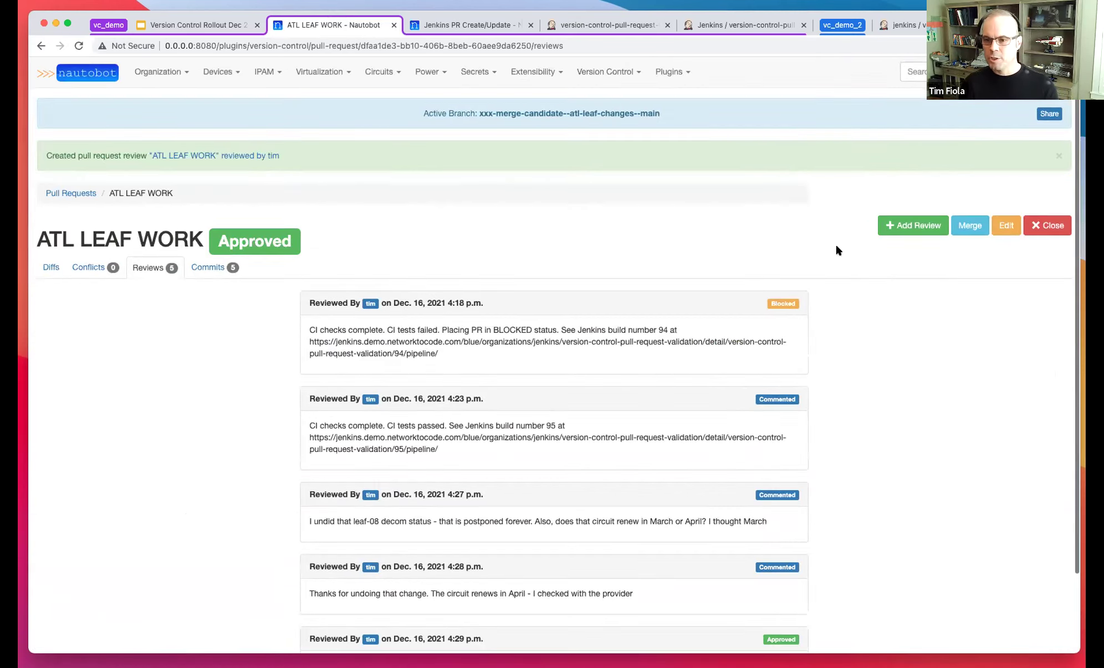
Merge the ATL LEAF WORK pull request from atl-leaf-changes into main with a regular merge
click(967, 229)
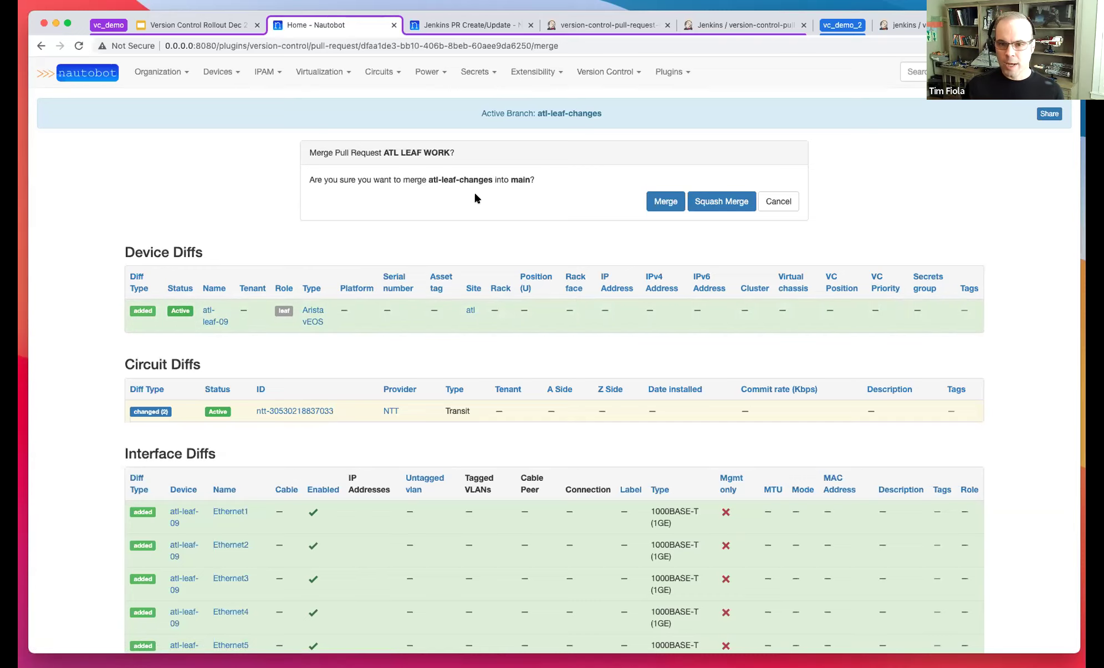
click(661, 205)
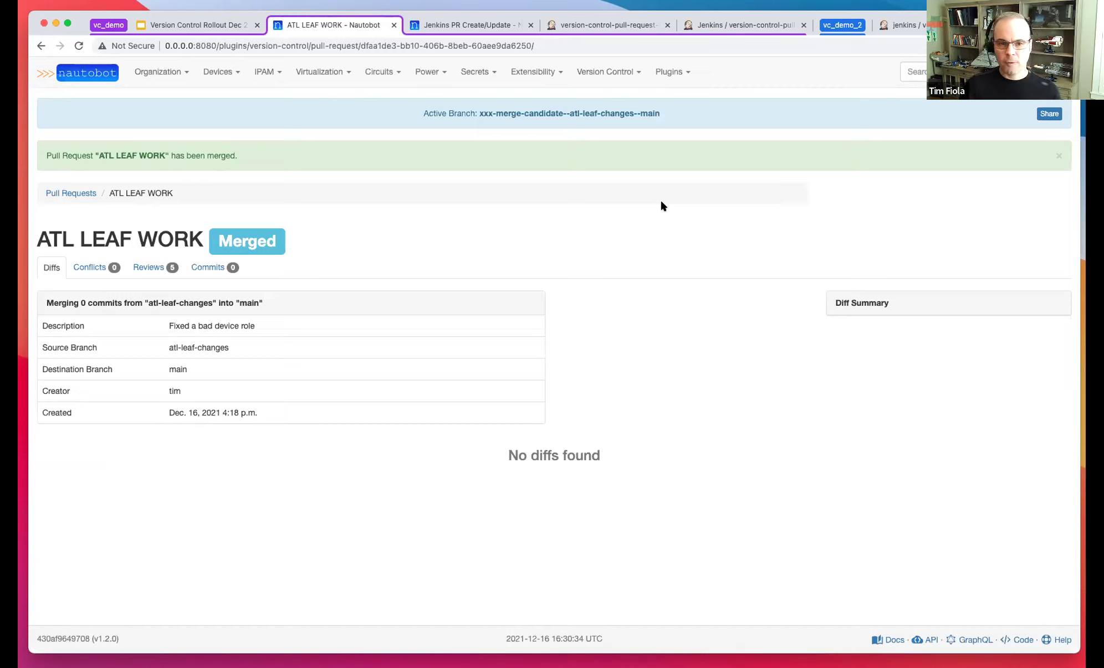
Activate the main branch from the list of branches
click(594, 74)
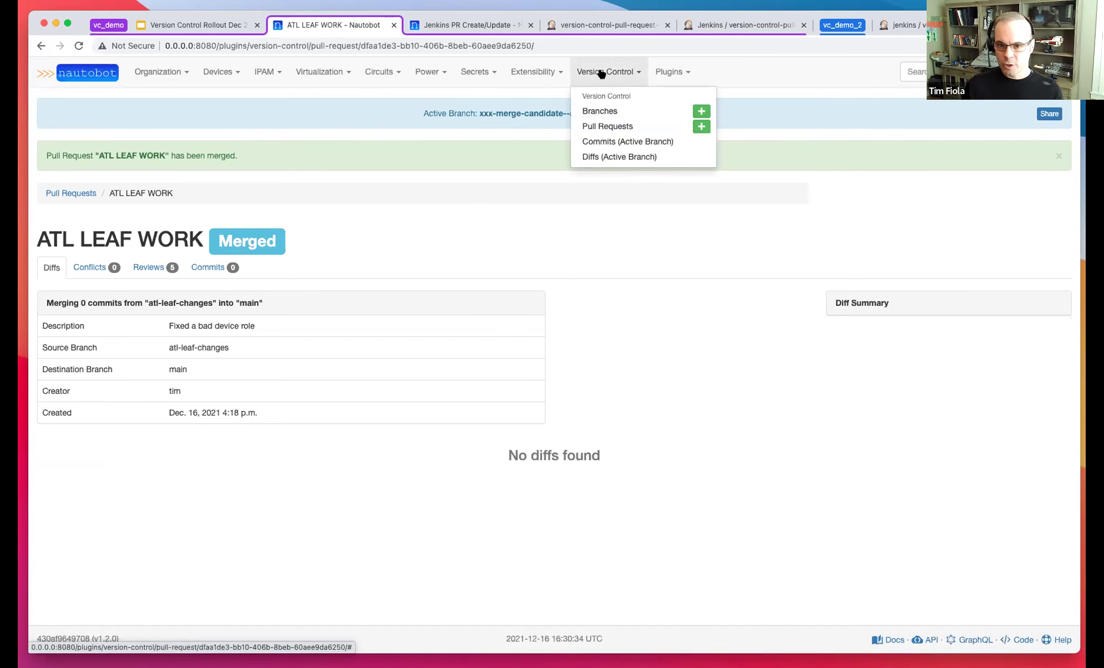
click(593, 111)
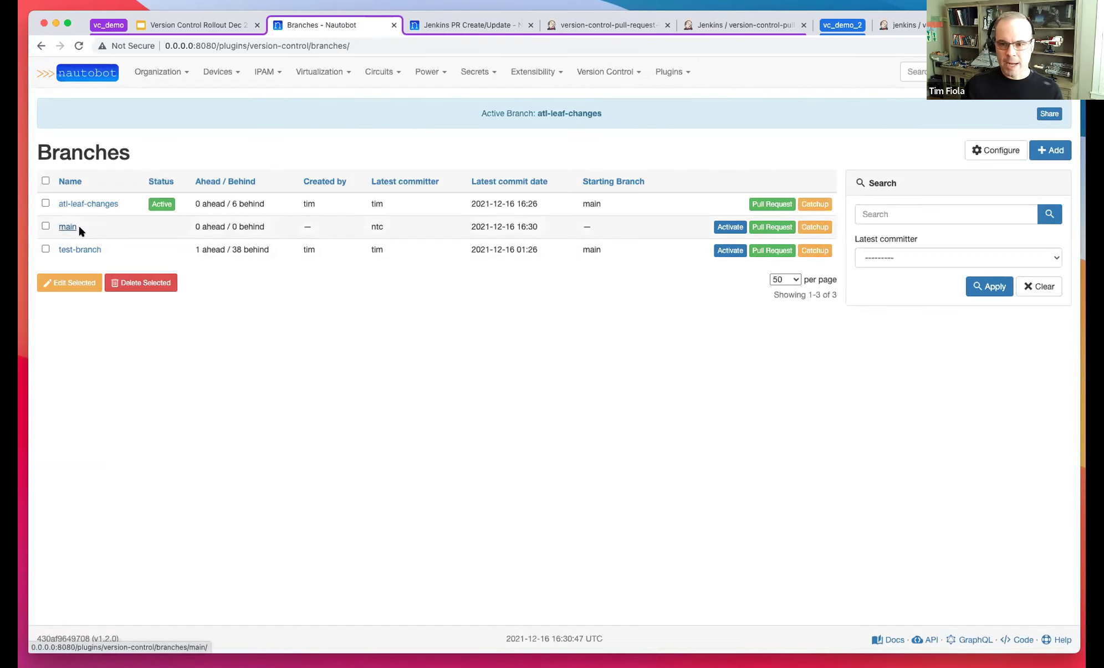
click(727, 228)
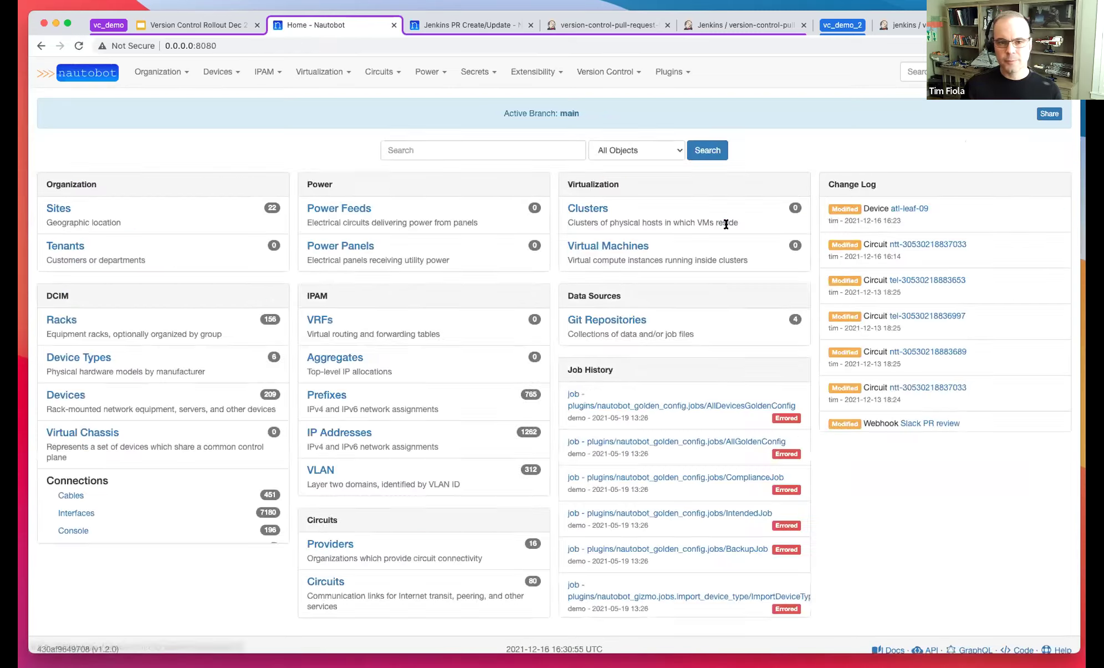
Open the device list of the atl site on main to check the merged devices
mouse_move(148, 74)
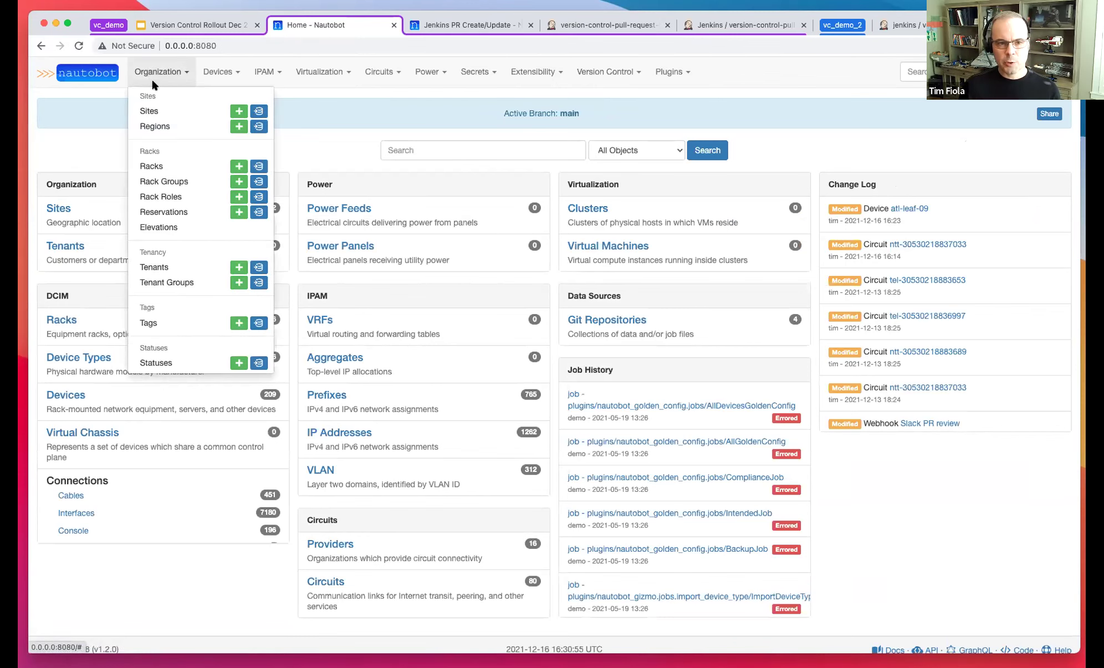
click(153, 105)
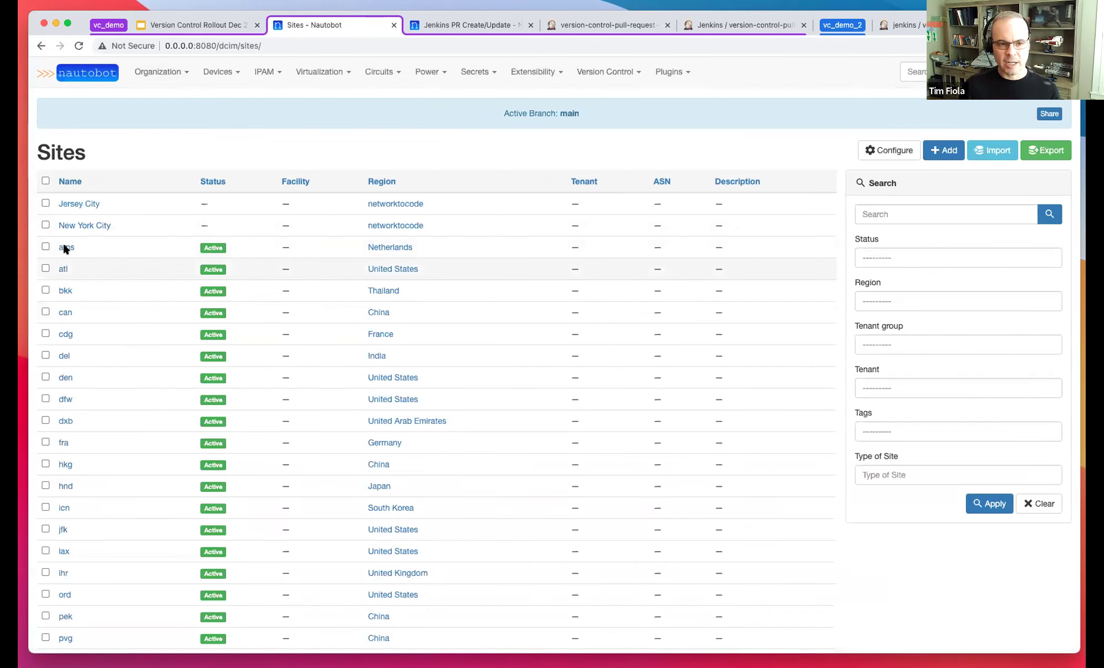
click(62, 271)
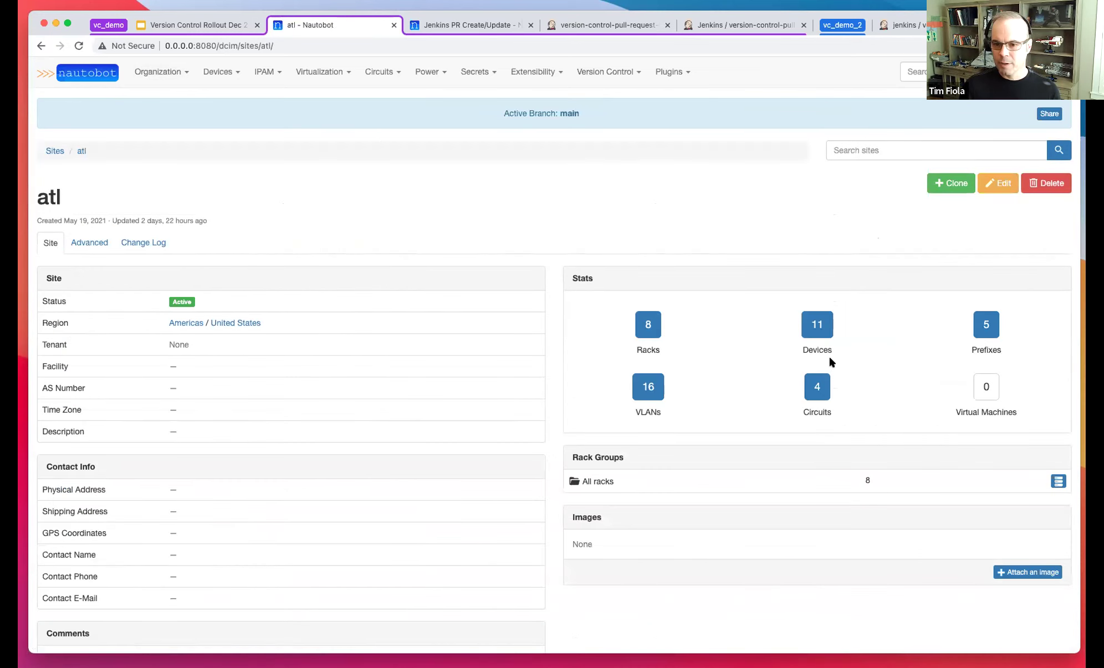
click(816, 325)
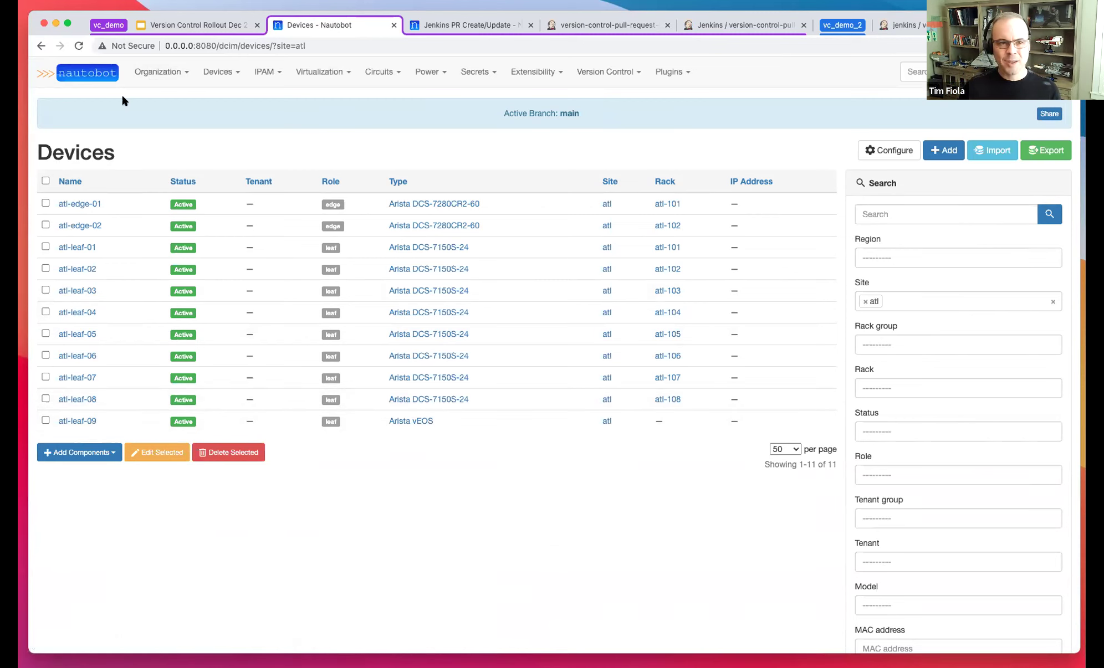
click(41, 45)
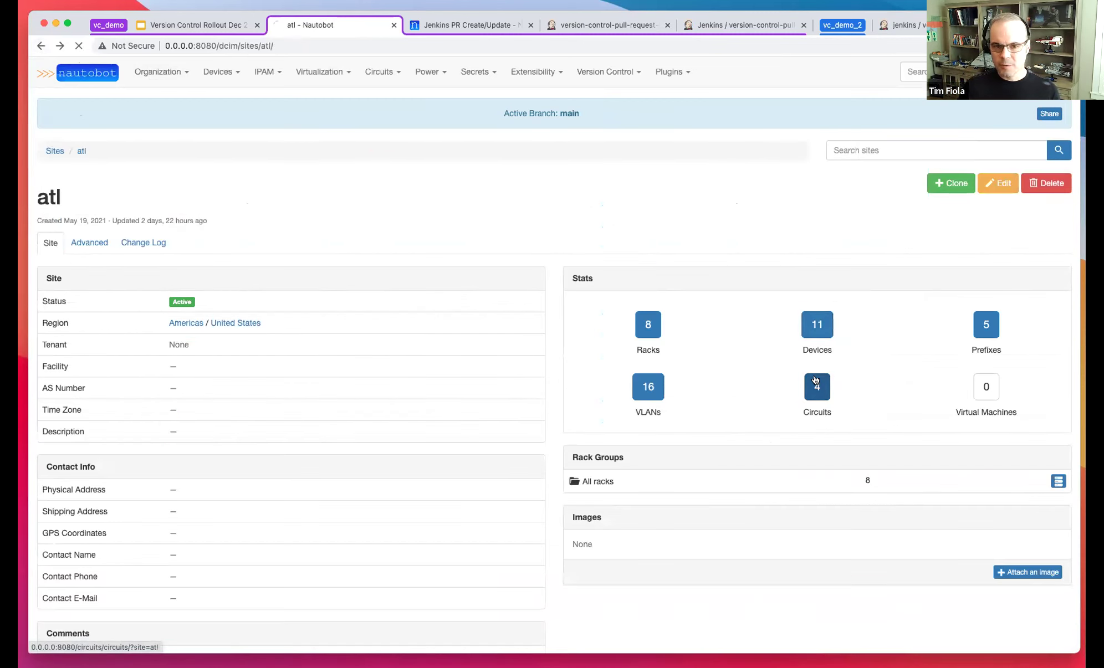
click(815, 383)
click(110, 204)
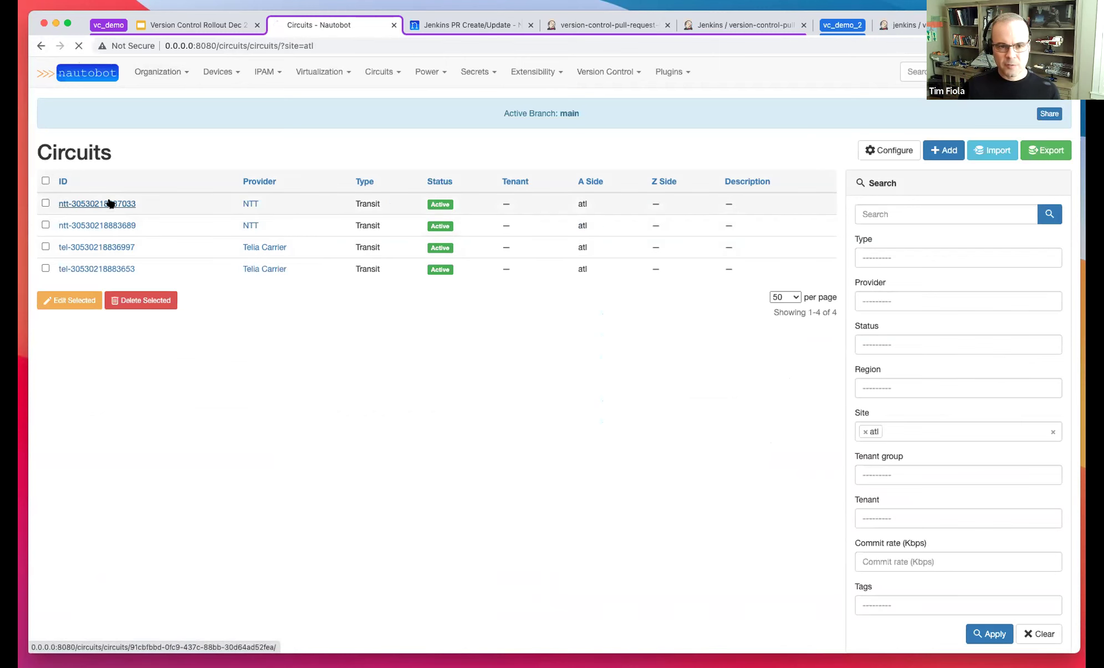
drag(139, 516, 42, 510)
click(308, 525)
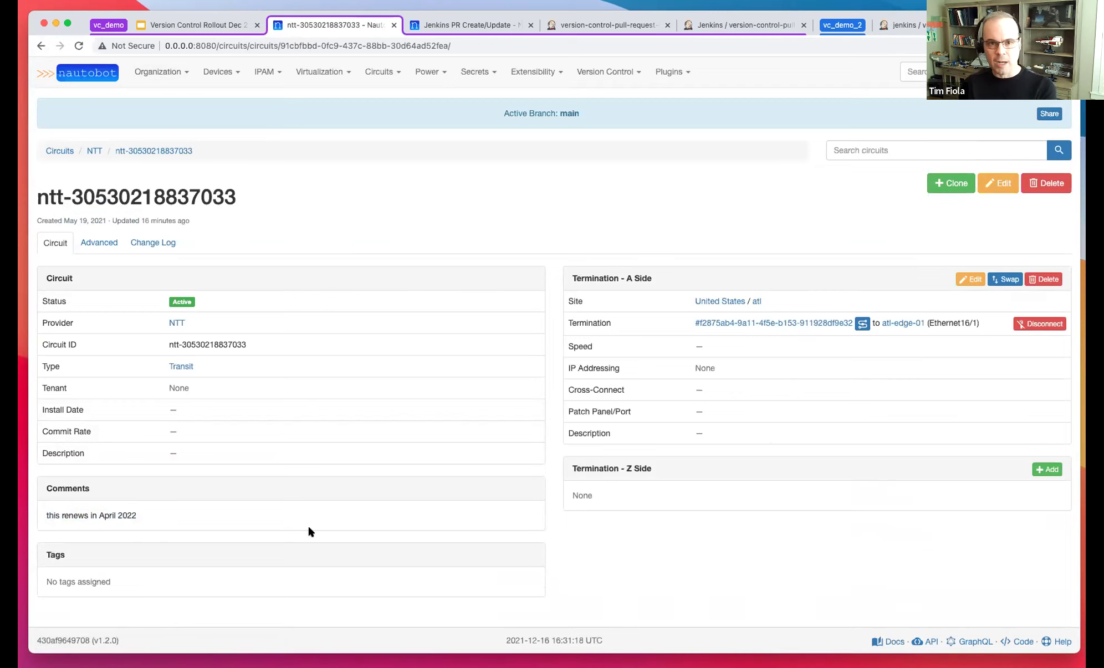
Open the commit history of the main branch and look through the entries for the merge and earlier changes
click(88, 69)
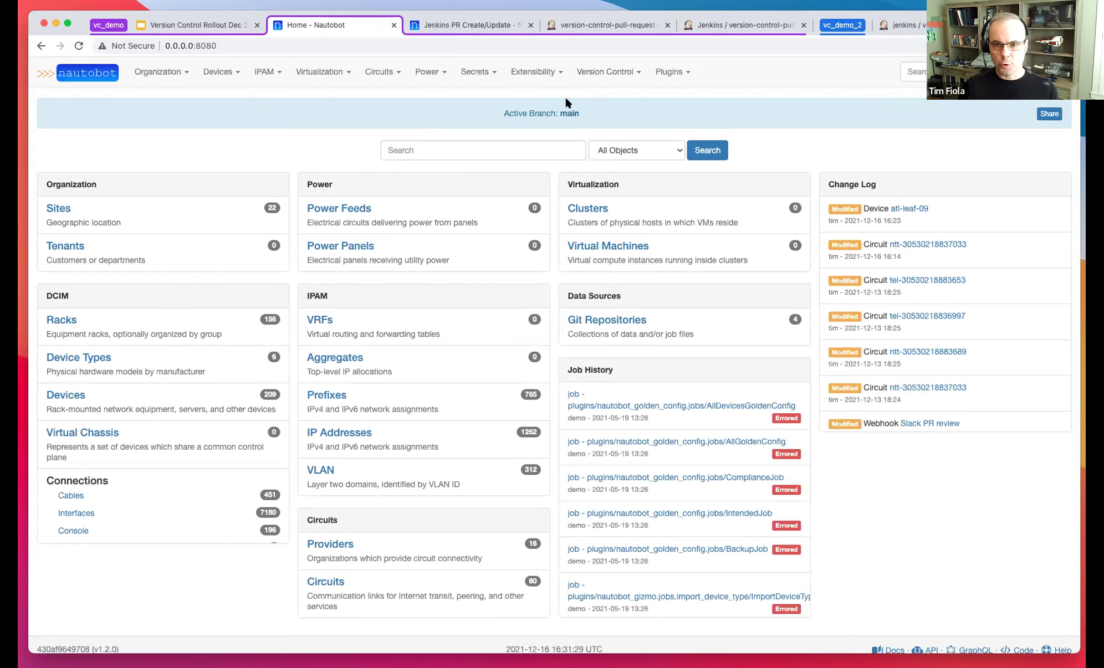
mouse_move(607, 71)
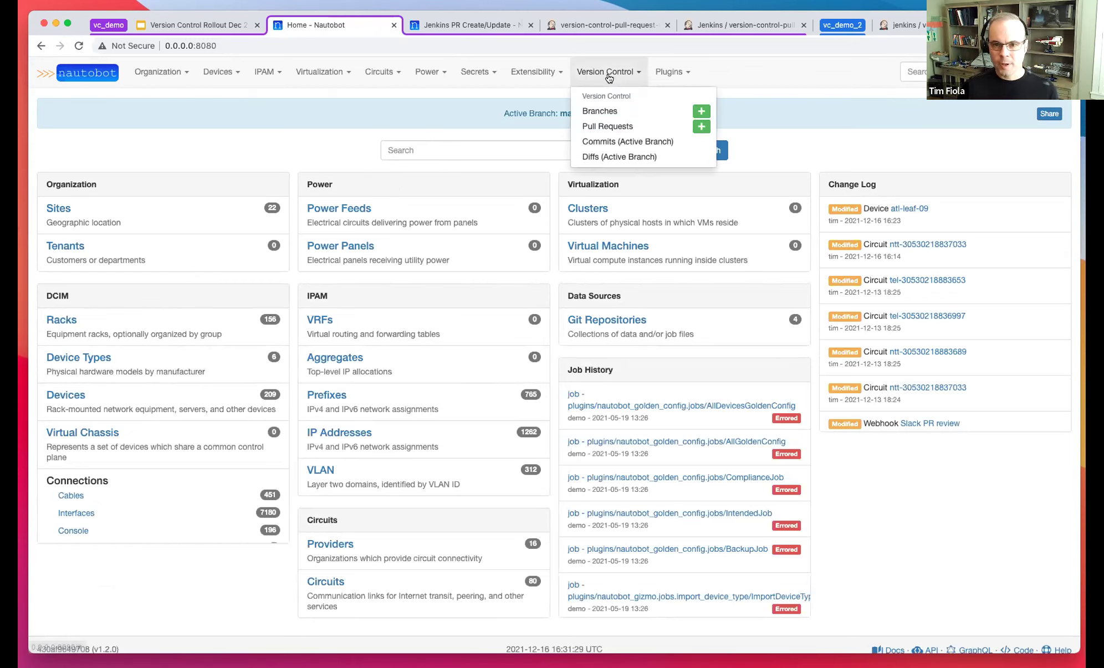
click(597, 146)
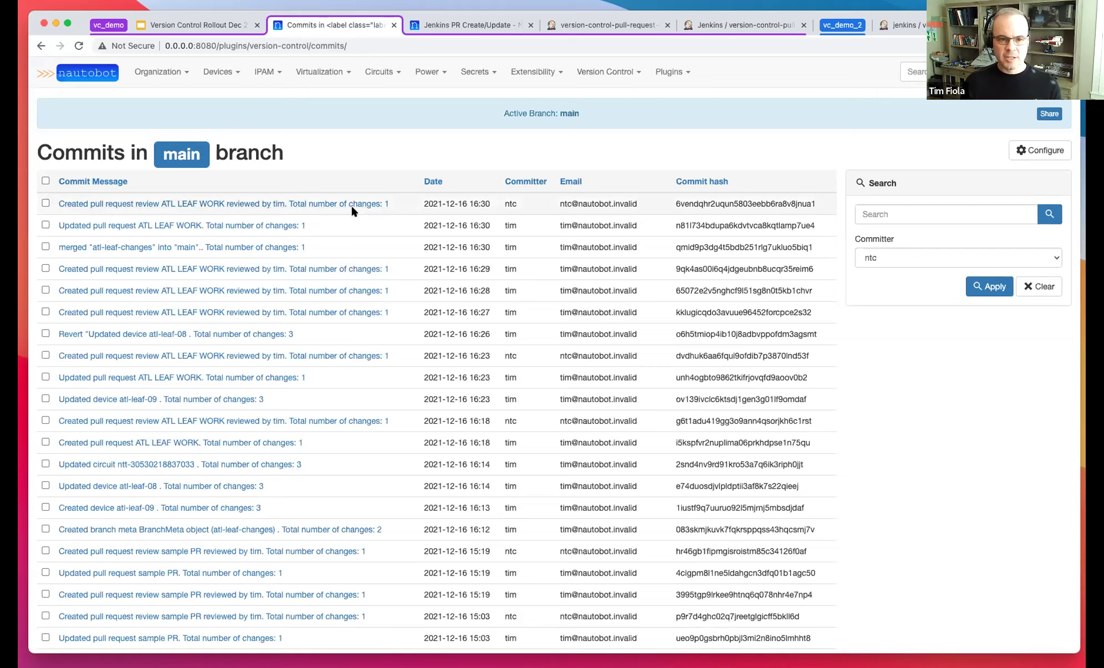
scroll(351, 210, down, 5)
scroll(352, 207, down, 15)
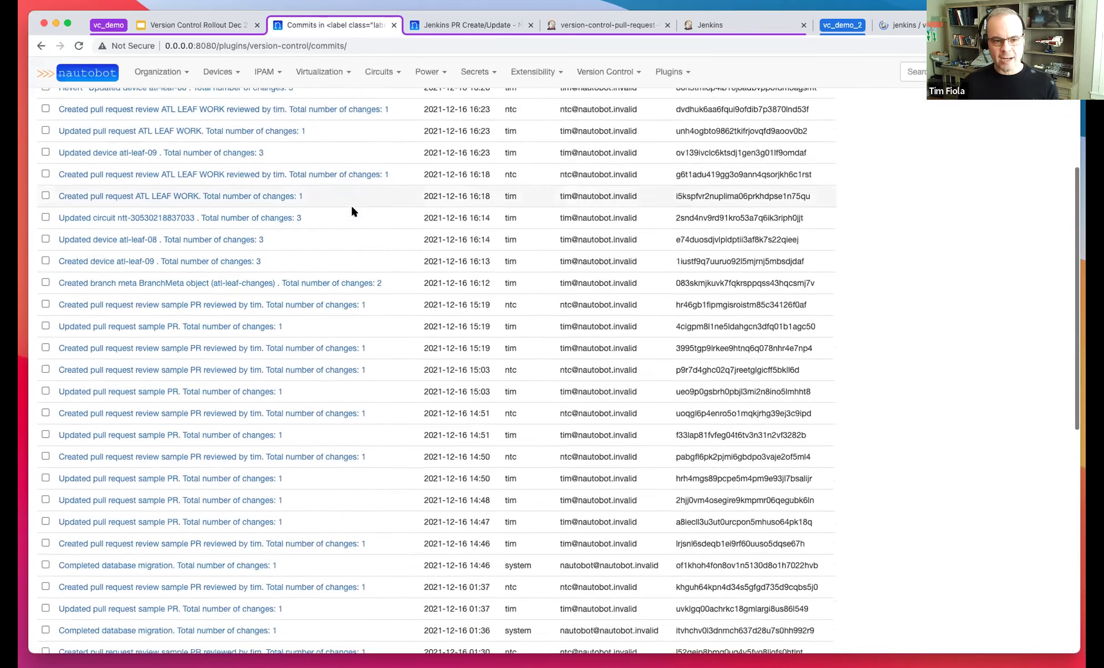
scroll(351, 204, up, 20)
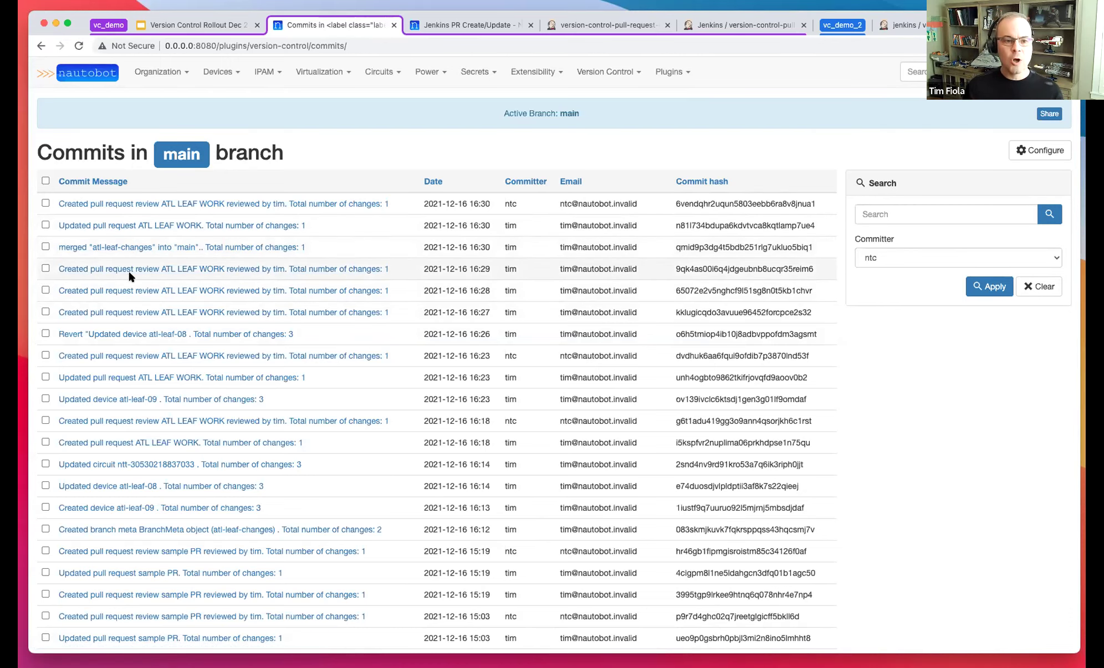
Revert the commit that merged atl-leaf-changes into main
click(42, 247)
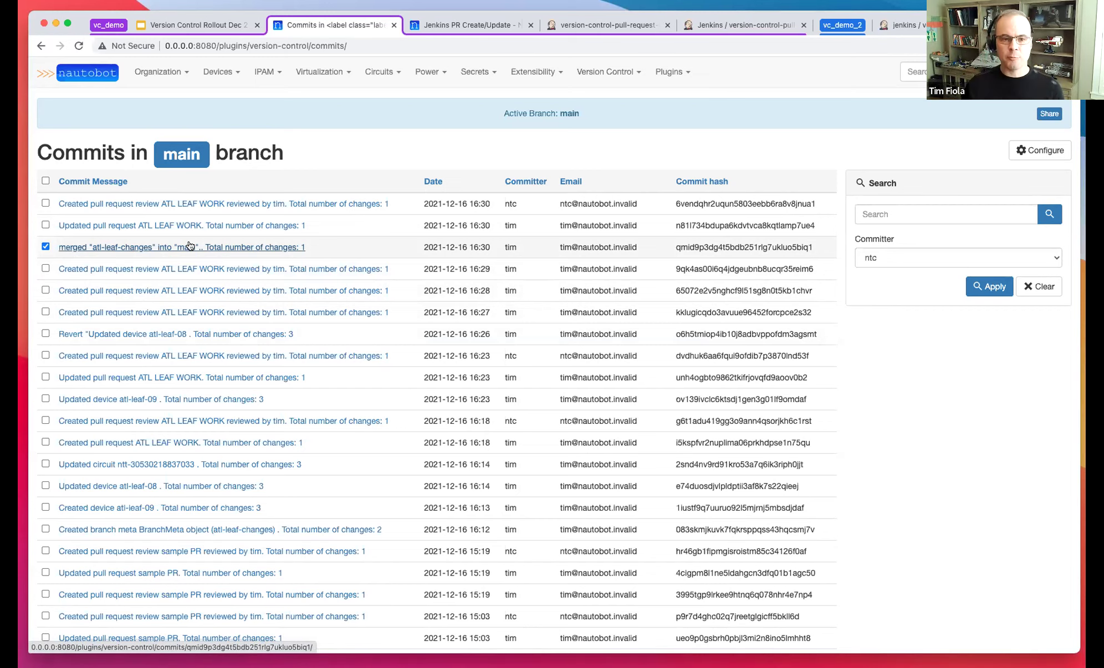
drag(490, 245, 455, 244)
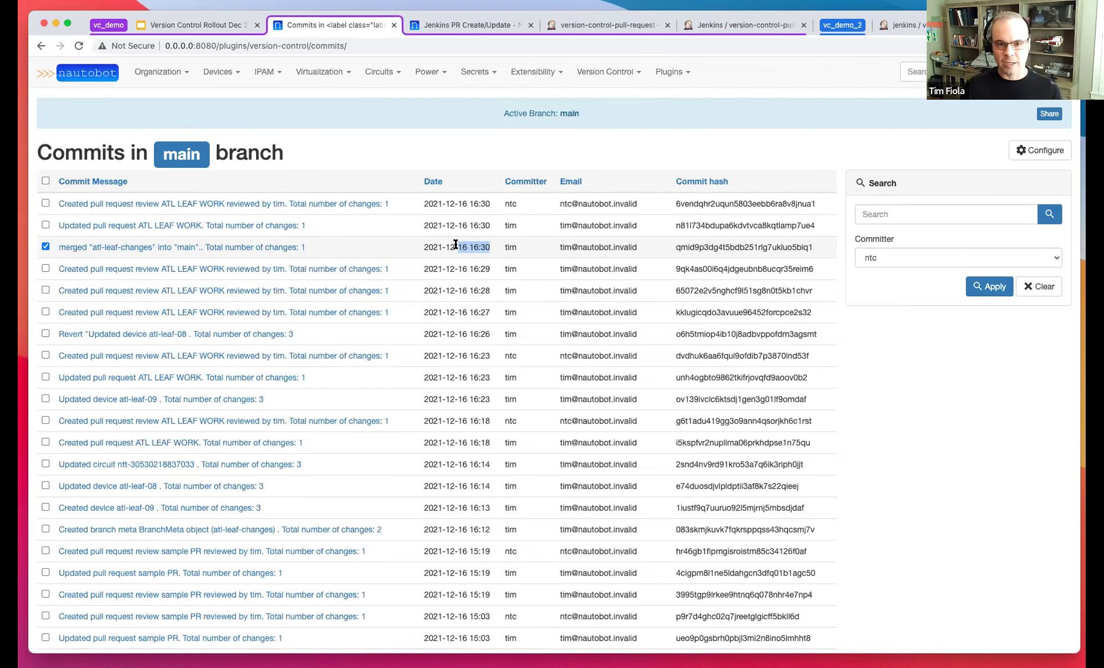
scroll(83, 285, down, 3)
scroll(84, 291, down, 15)
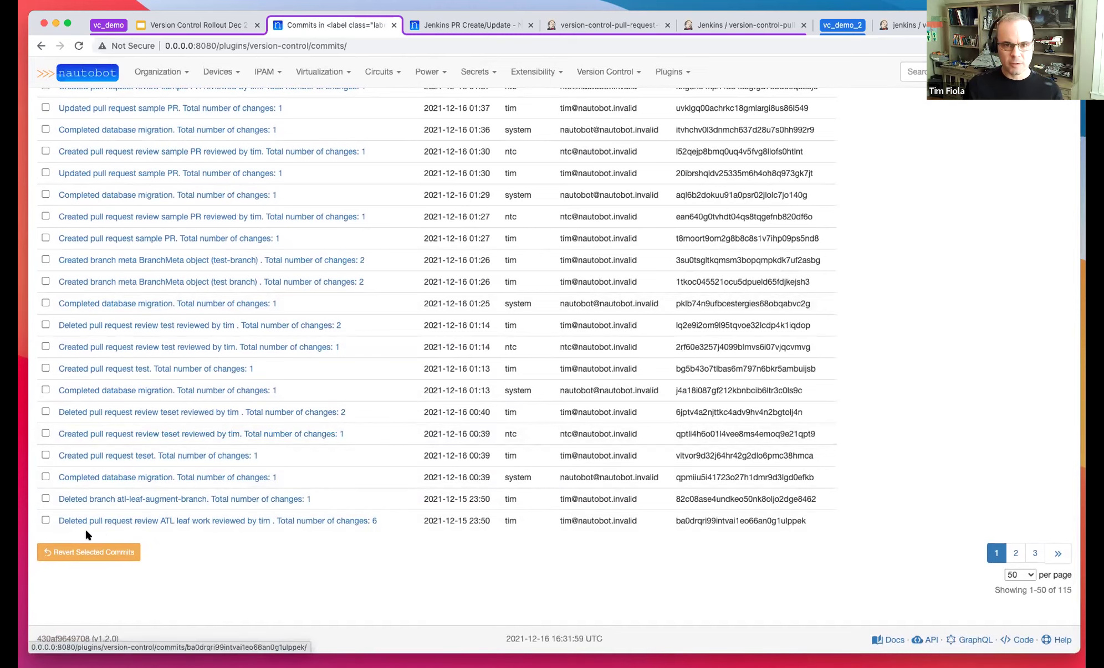
scroll(169, 541, up, 15)
scroll(169, 539, down, 15)
click(95, 547)
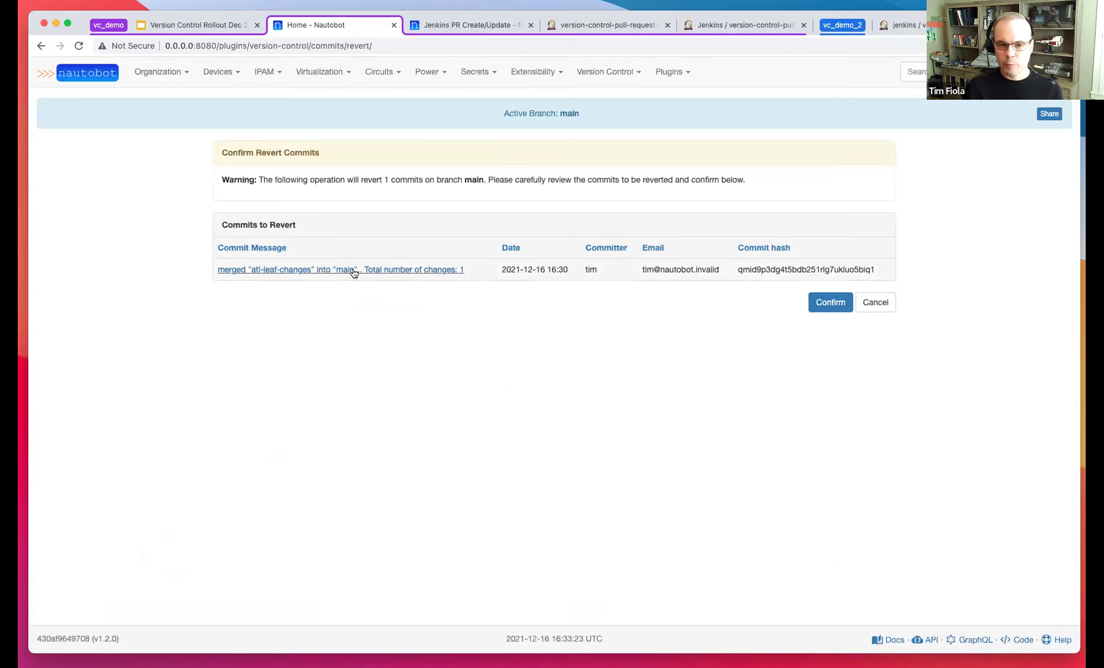
click(827, 309)
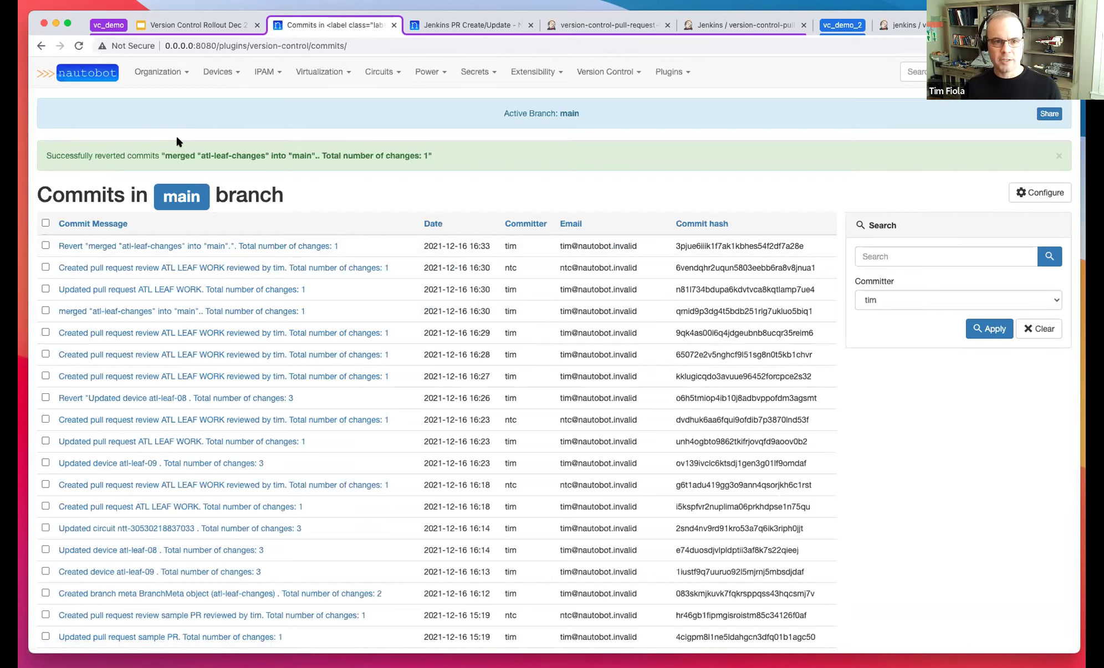
Reopen the atl site's device list on main to check the devices after the revert
click(158, 75)
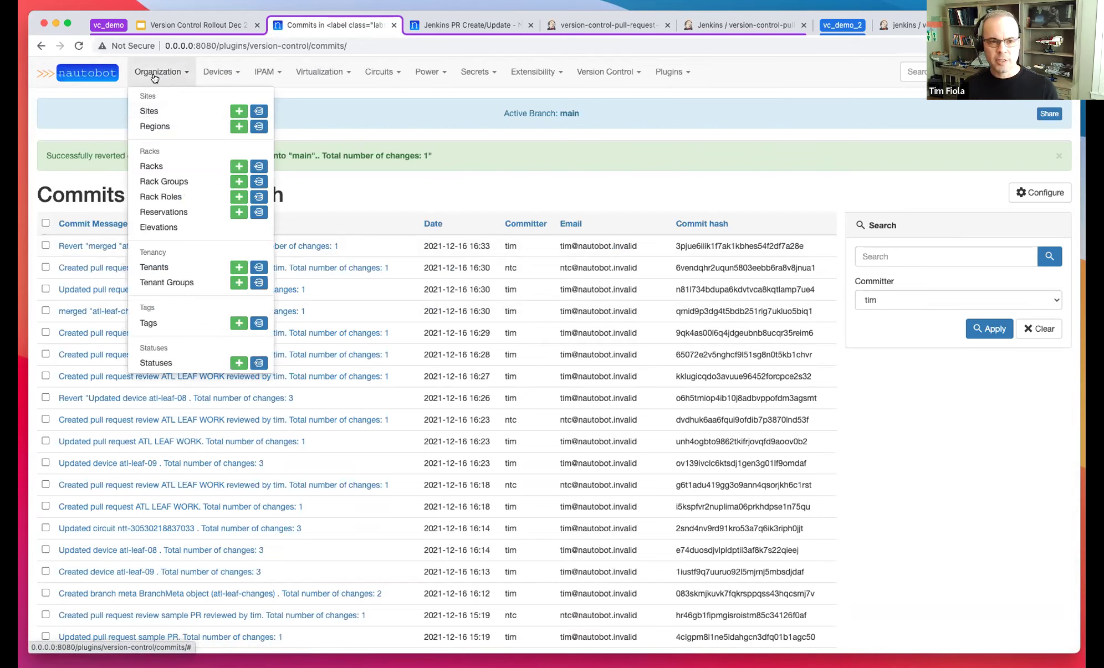
click(150, 111)
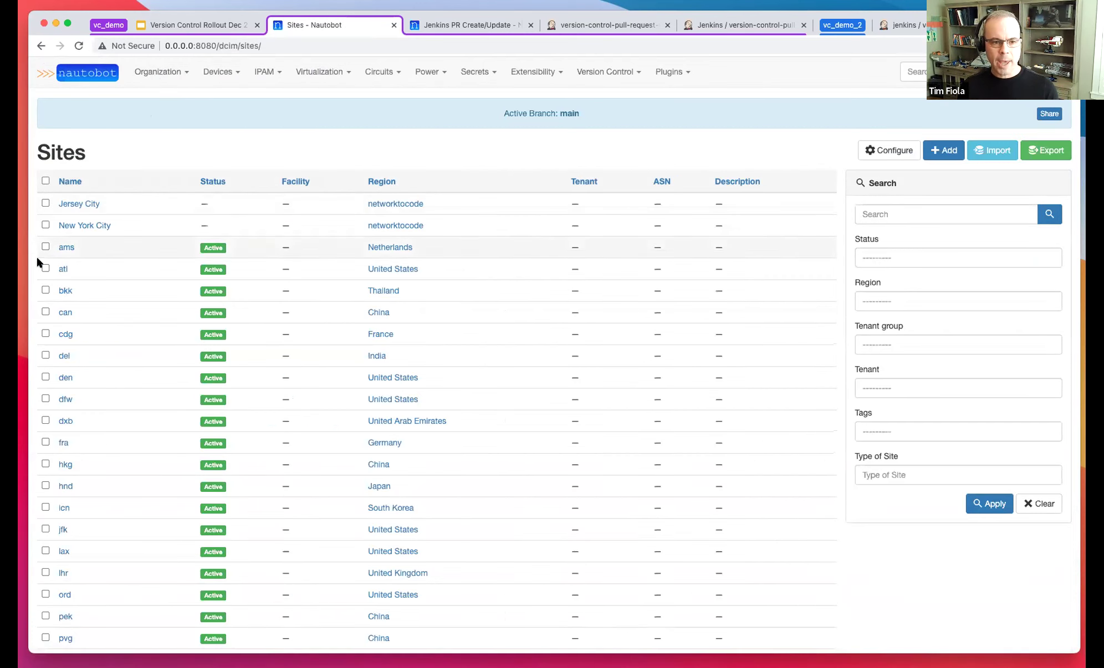
click(63, 270)
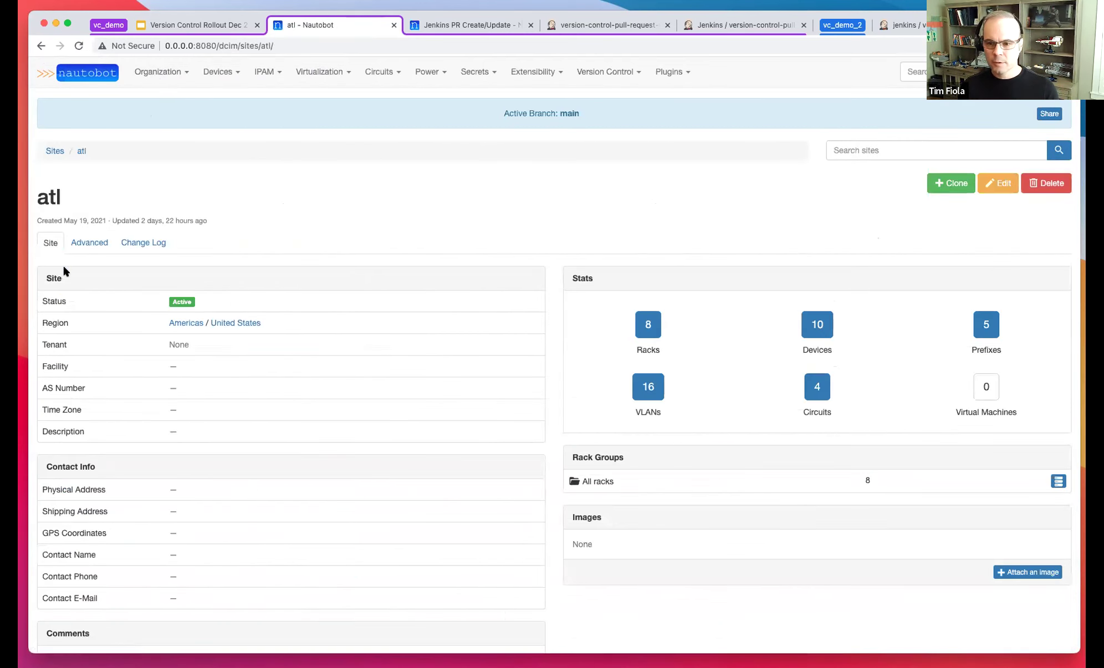
click(816, 331)
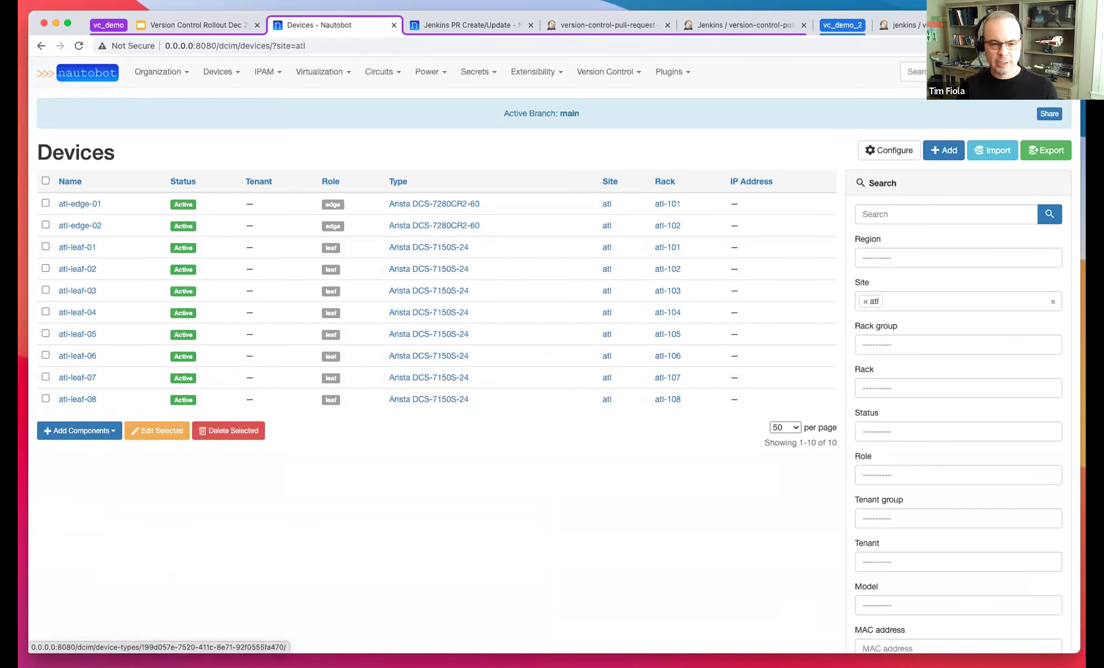
click(41, 46)
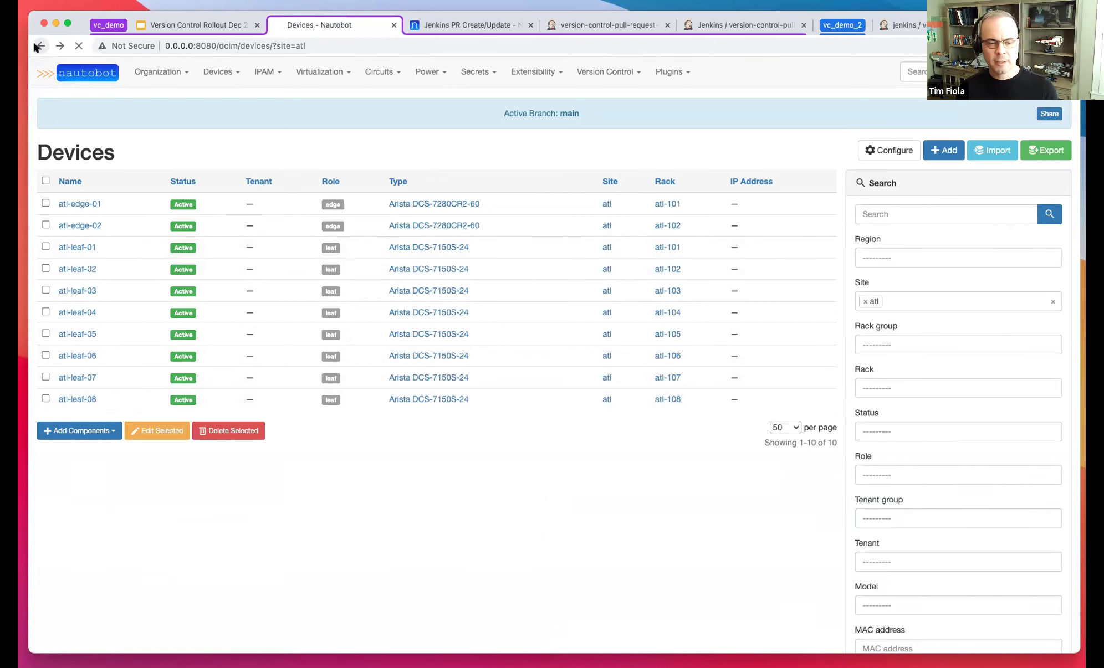
click(816, 388)
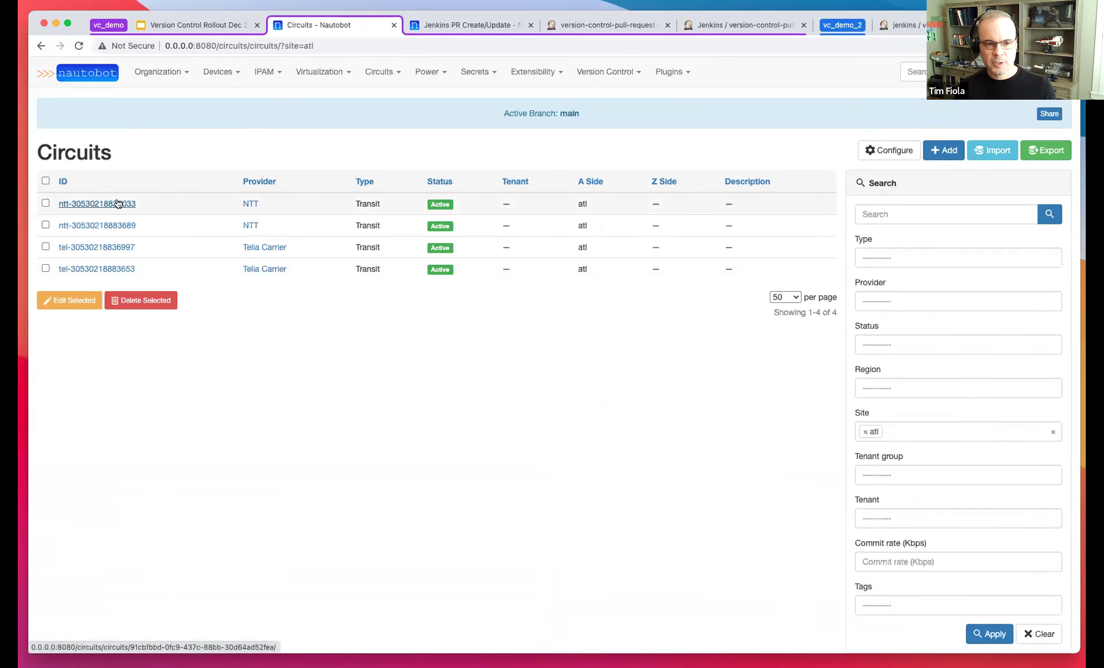
click(118, 203)
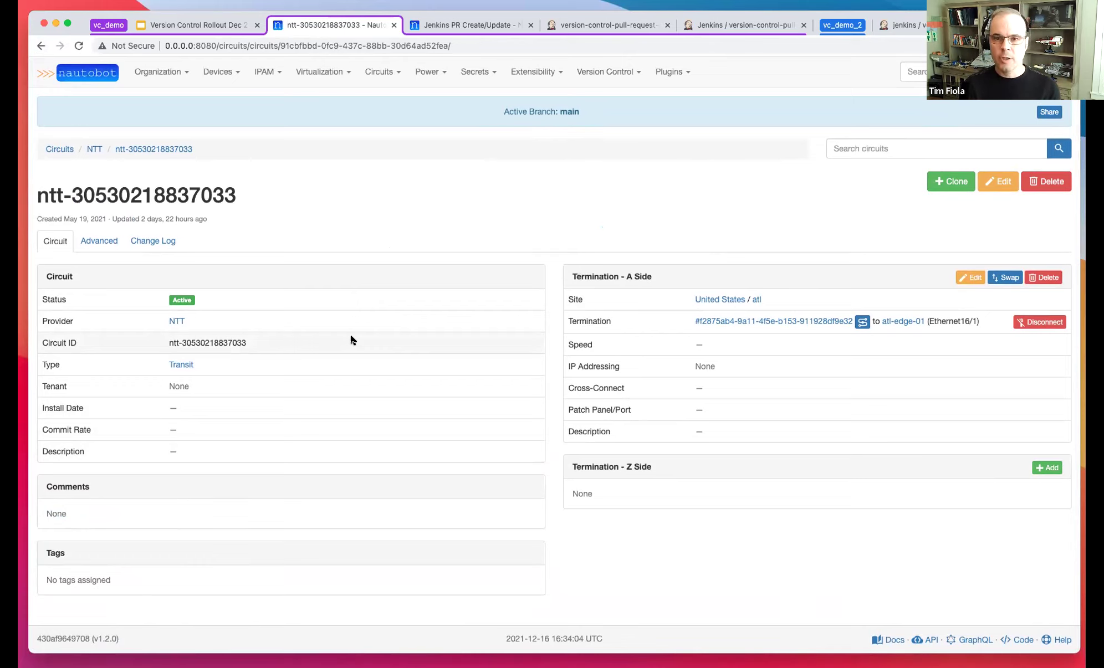
Open the commit that reverts the atl-leaf-changes merge on main and examine its device, circuit and interface diffs
click(591, 75)
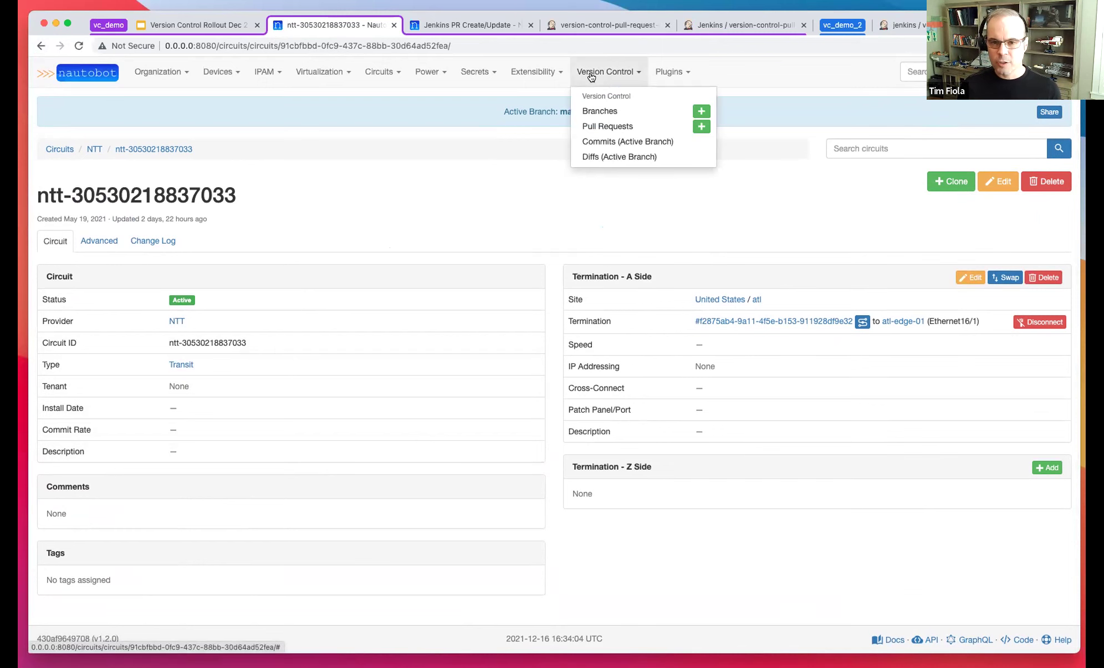
click(597, 142)
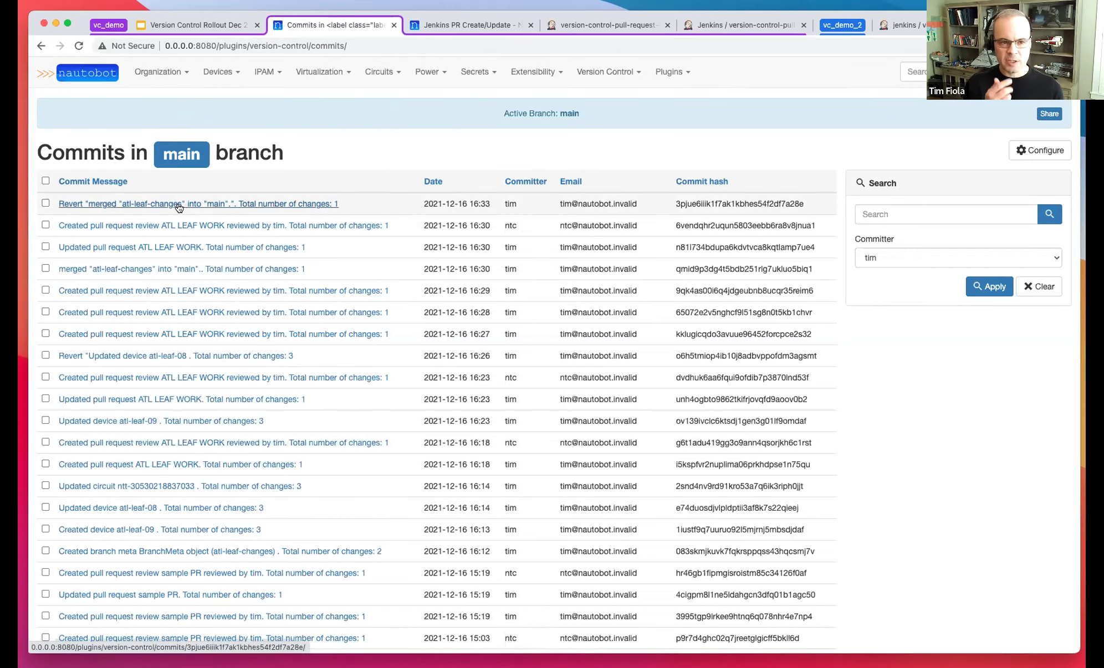
click(106, 205)
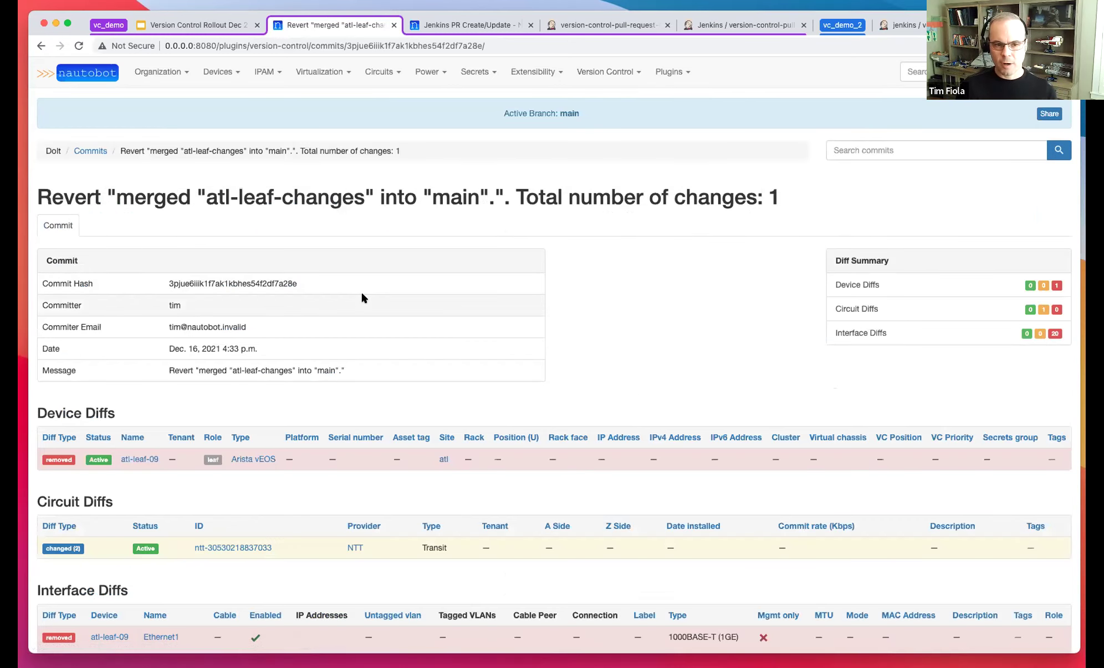
scroll(362, 294, down, 5)
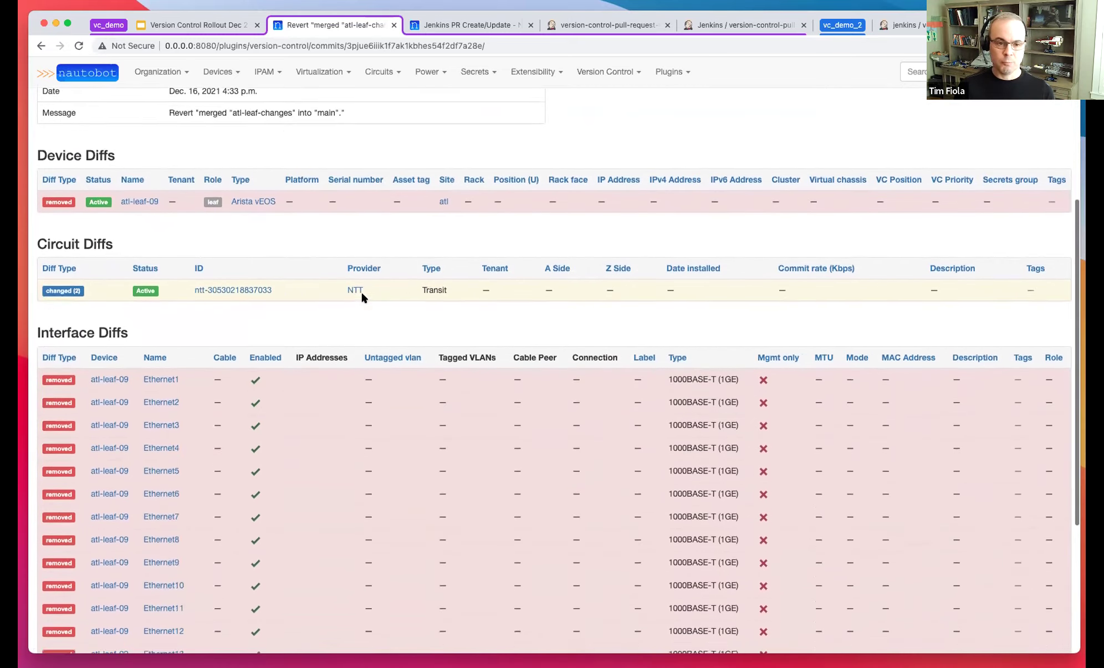
scroll(361, 297, up, 3)
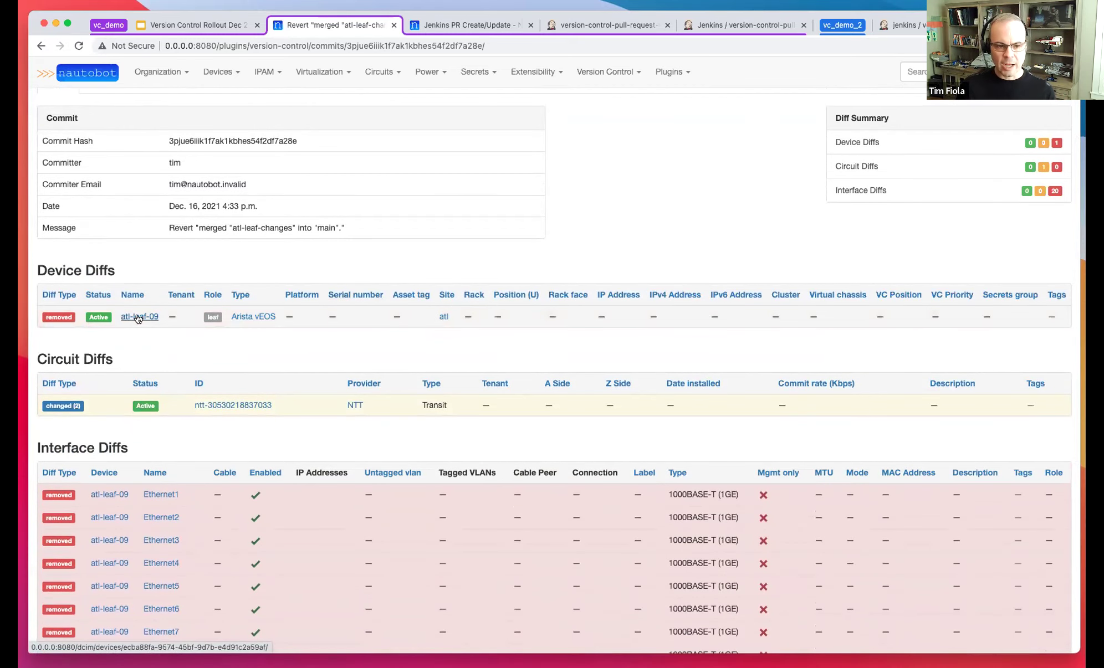
scroll(161, 447, down, 5)
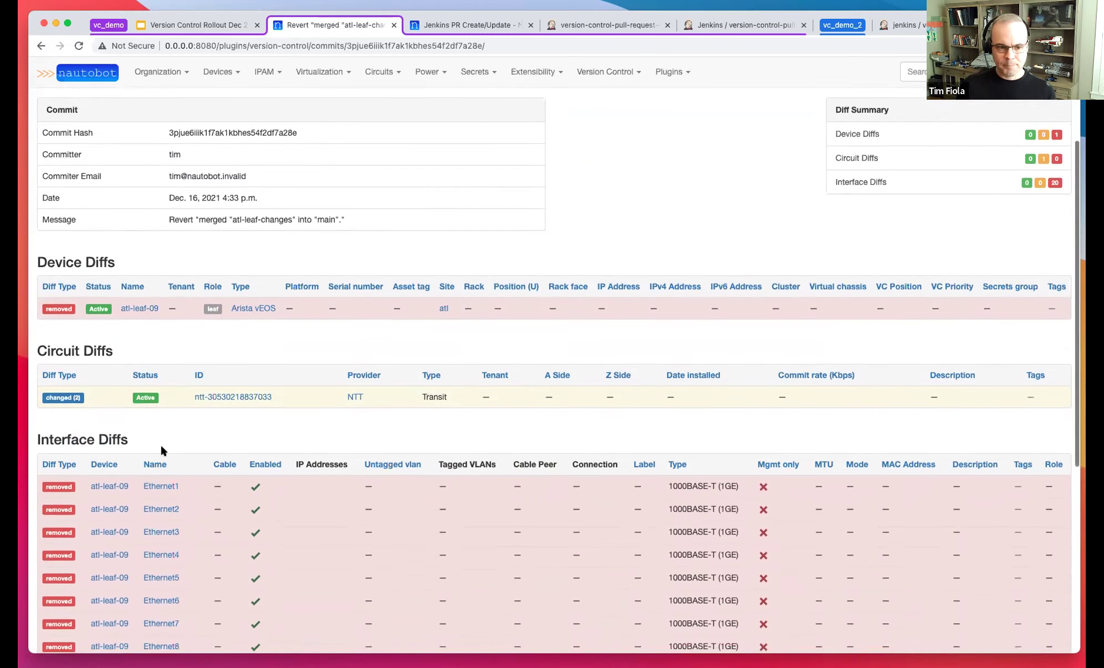
scroll(161, 447, up, 6)
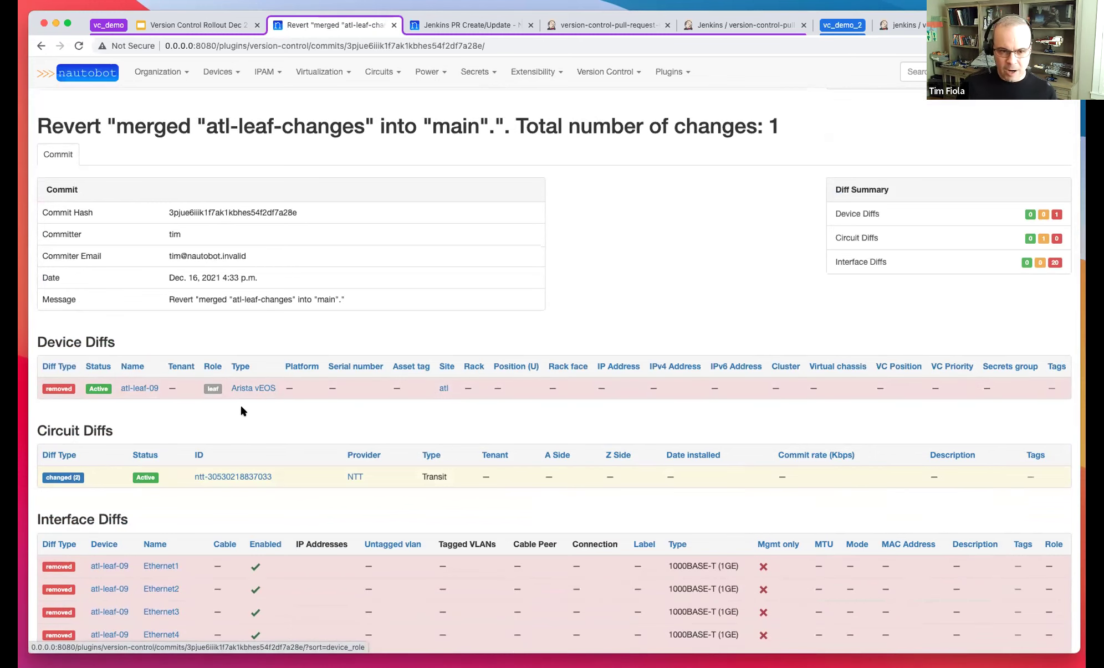
scroll(240, 403, down, 1)
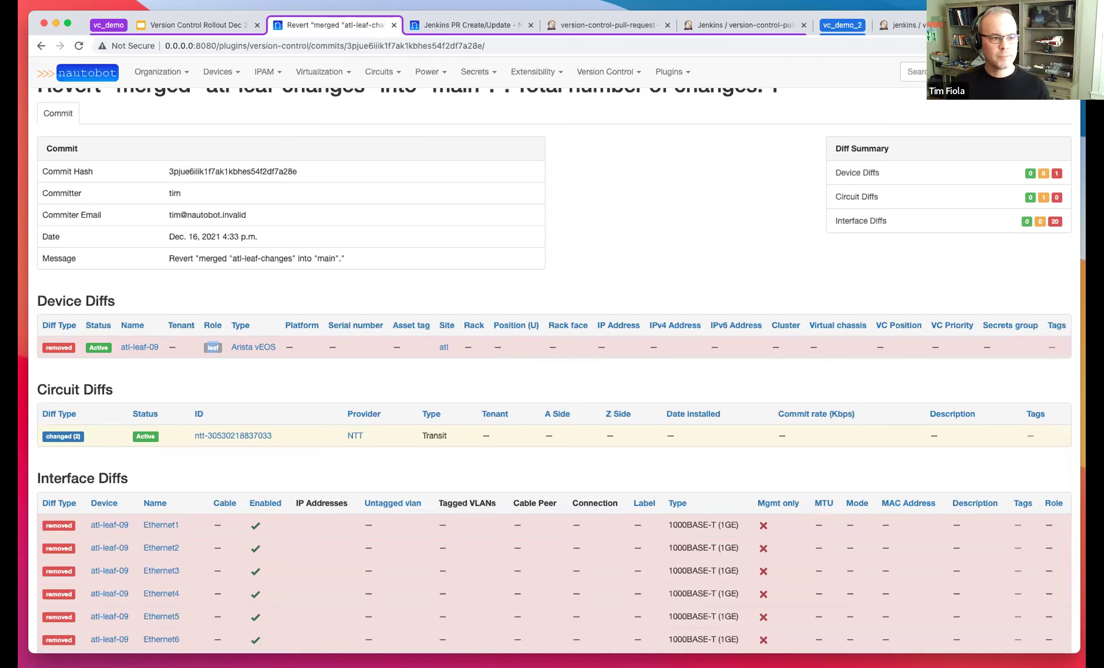
Switch to the Version Control Rollout Dec 2021 presentation in Google Slides and show the Highlights slide
click(182, 27)
key(Down)
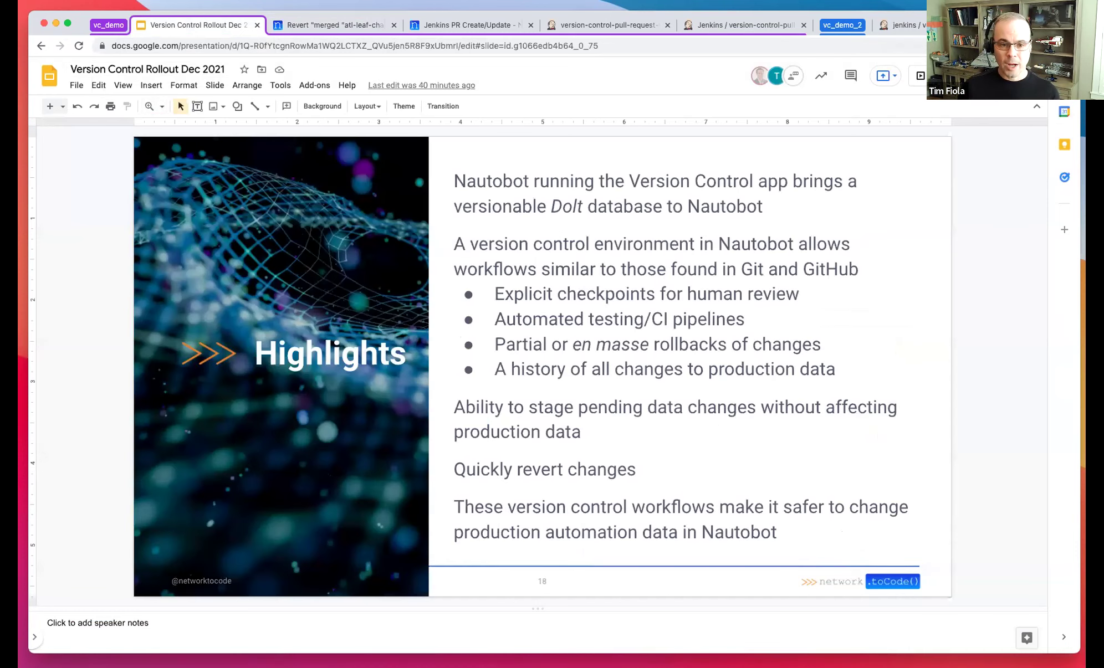